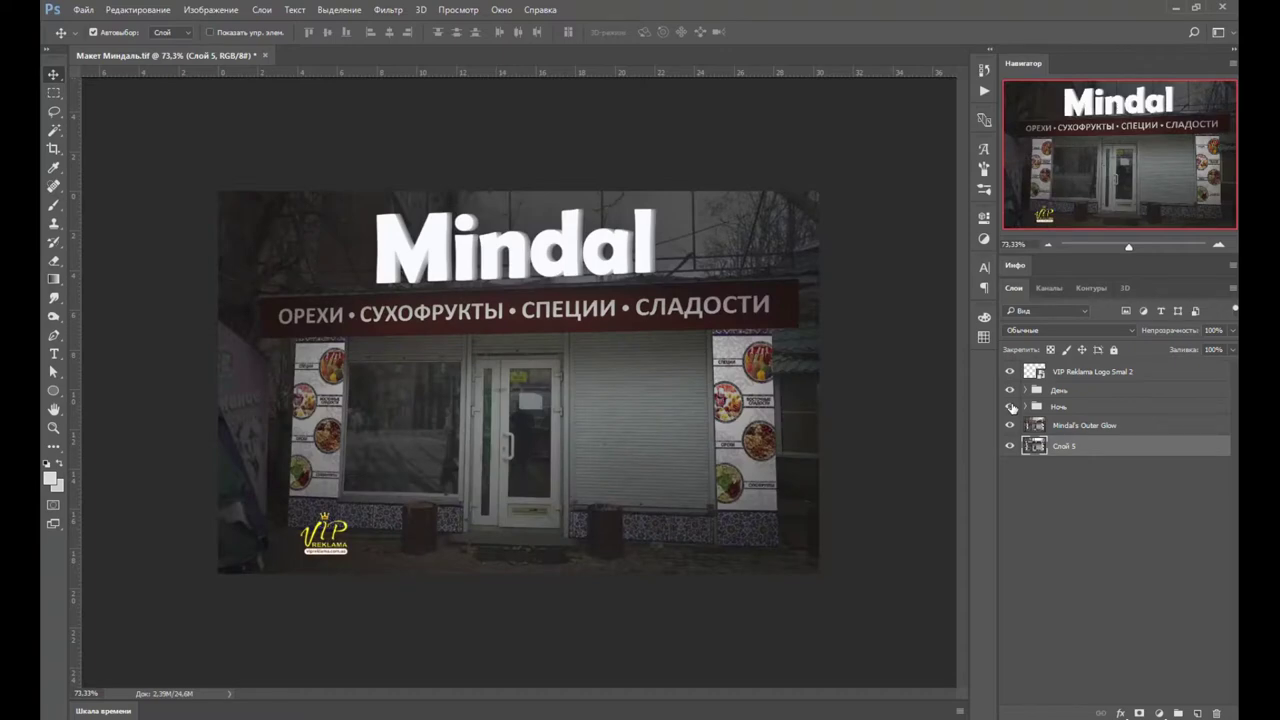
- Compare the day and night versions of the finished storefront mockup by toggling the День and Ночь groups
click(1010, 407)
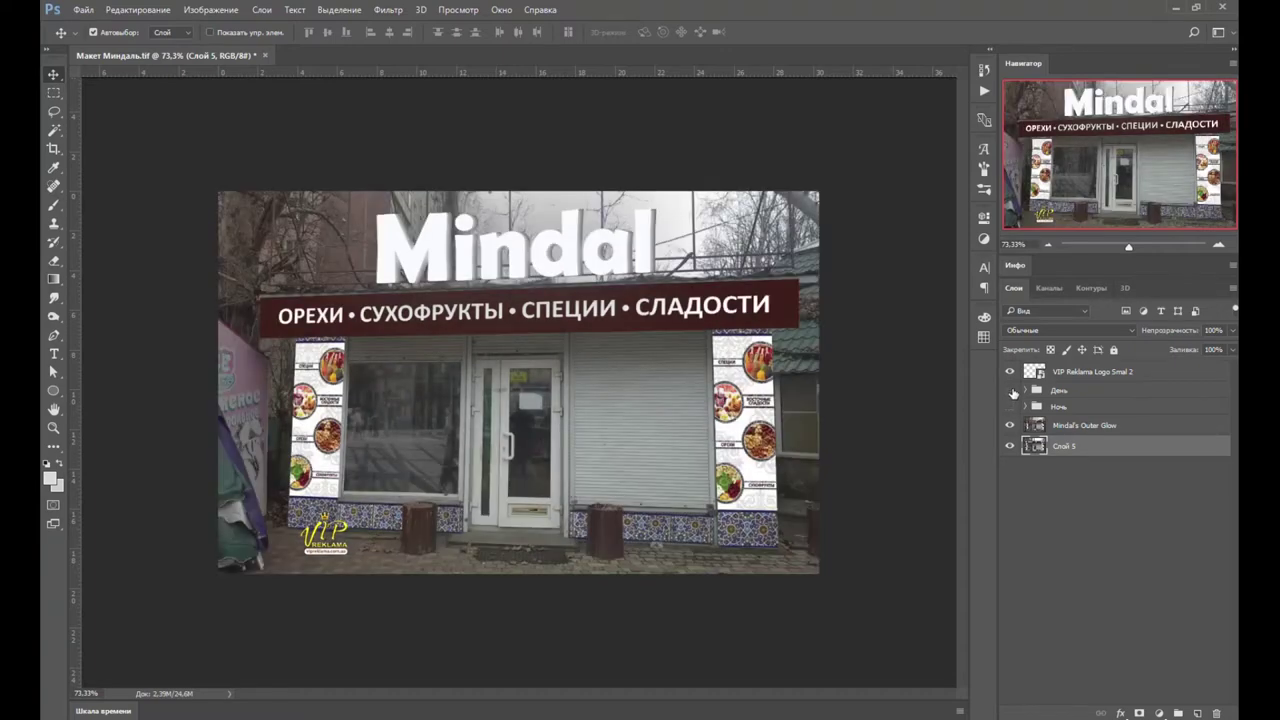
click(1010, 390)
click(1010, 390)
click(1010, 407)
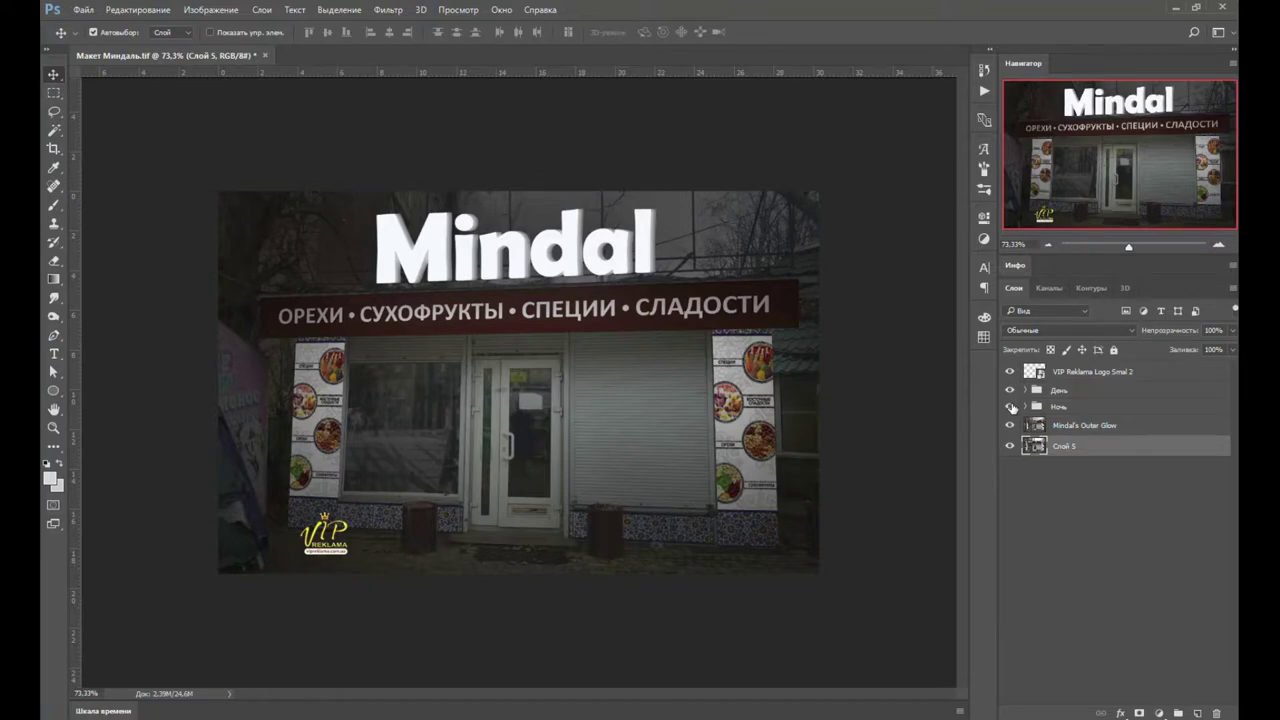
click(1010, 407)
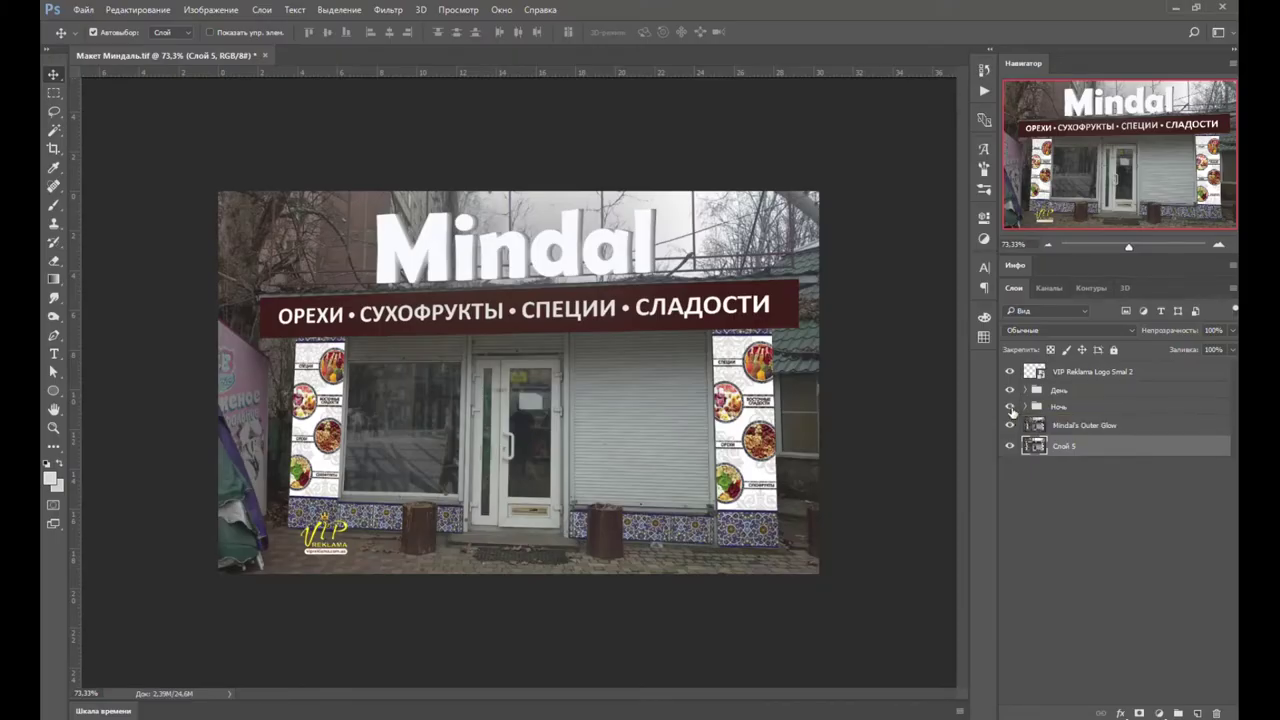
click(1010, 407)
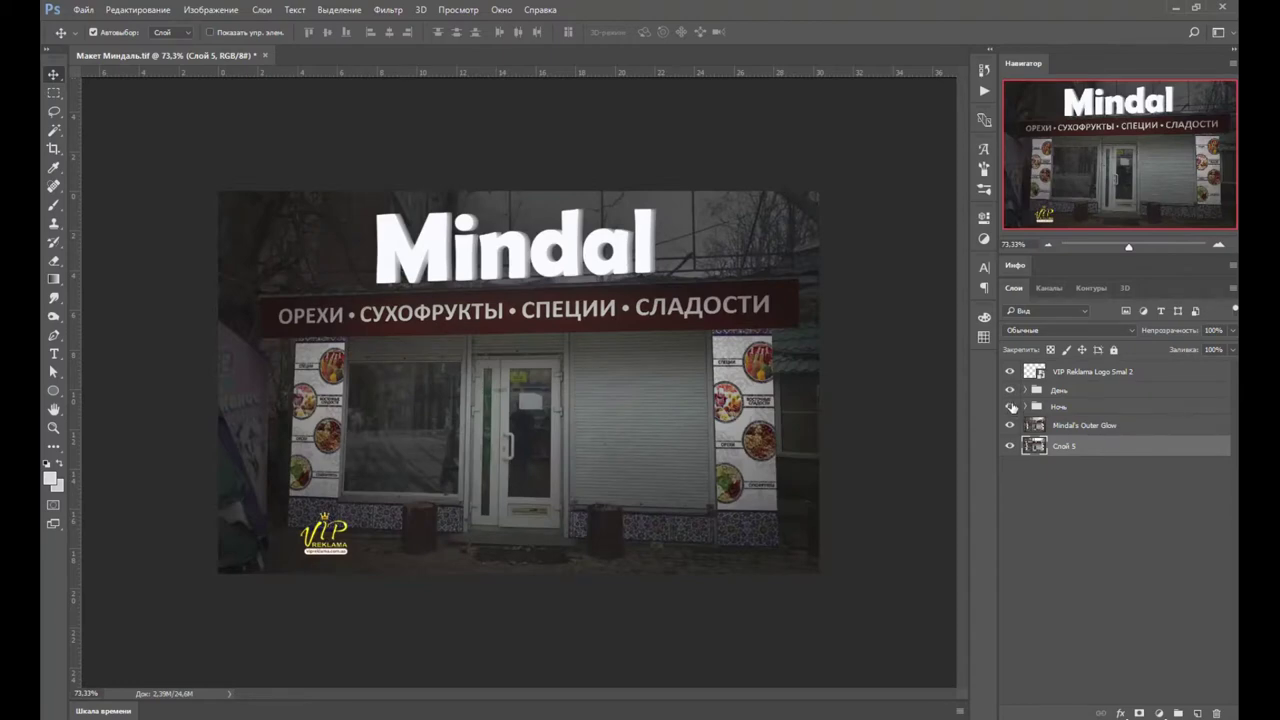
click(1010, 407)
click(1011, 390)
click(1011, 390)
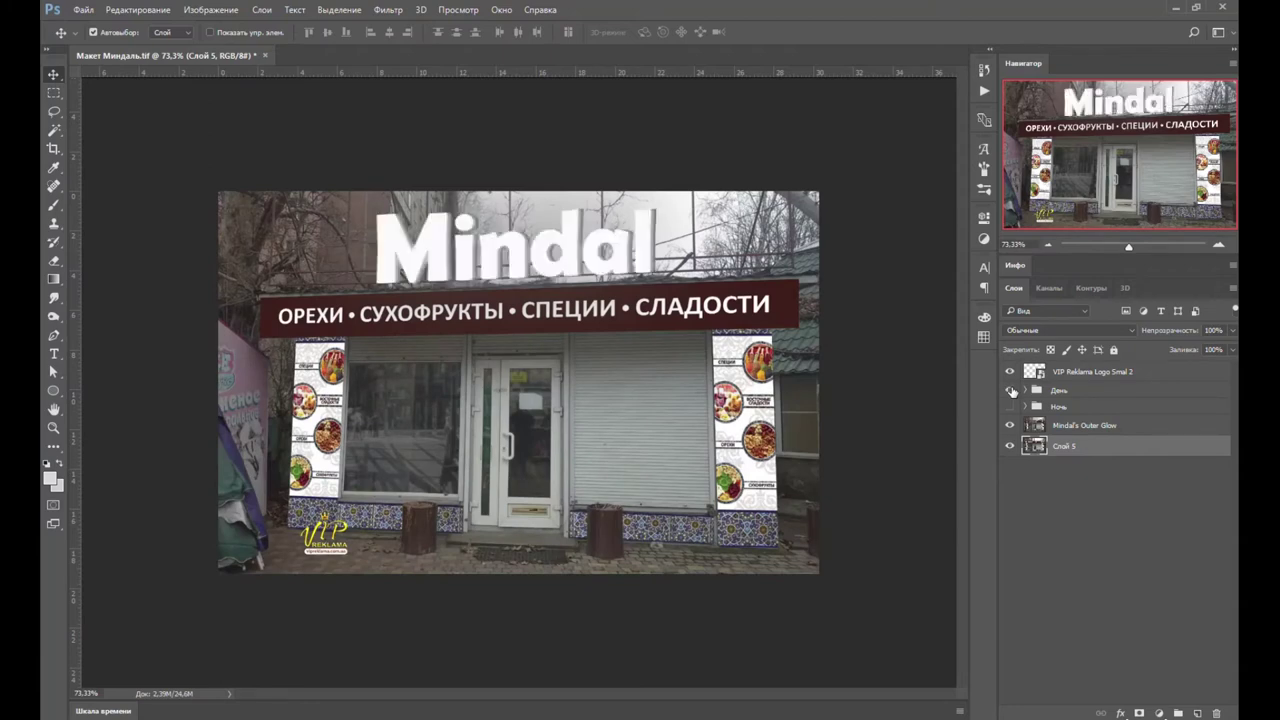
click(1011, 407)
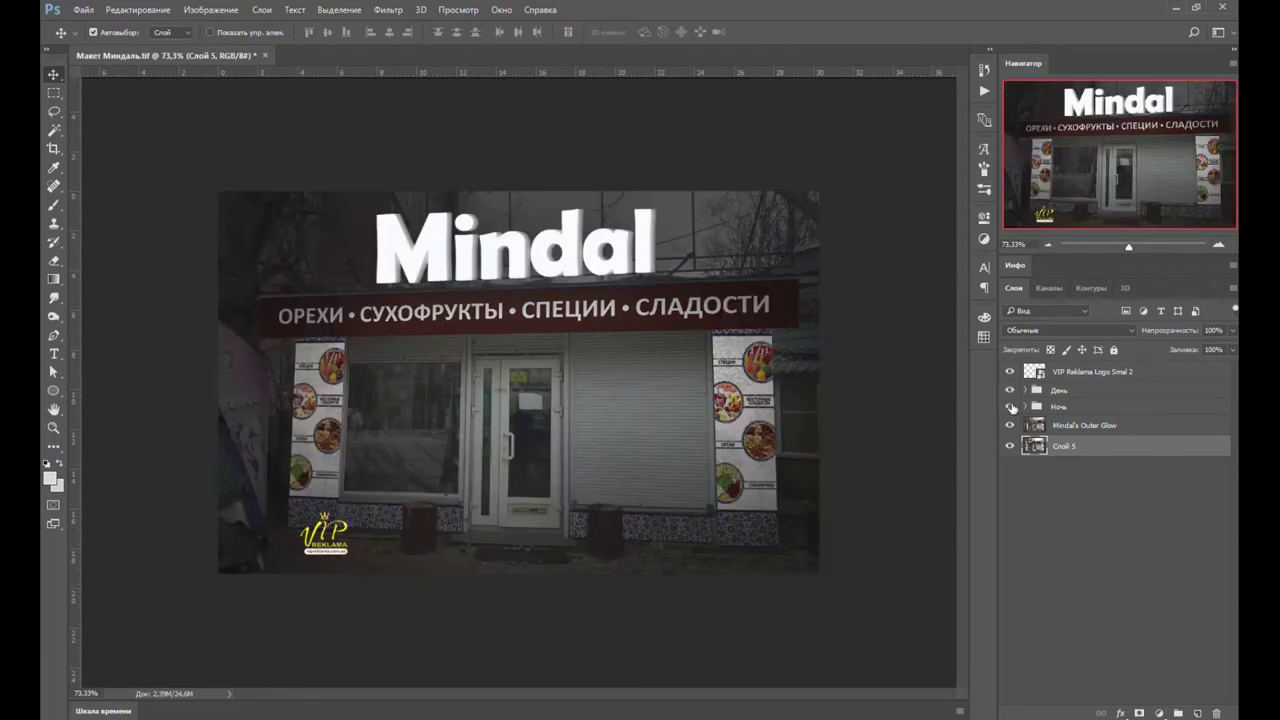
click(1012, 407)
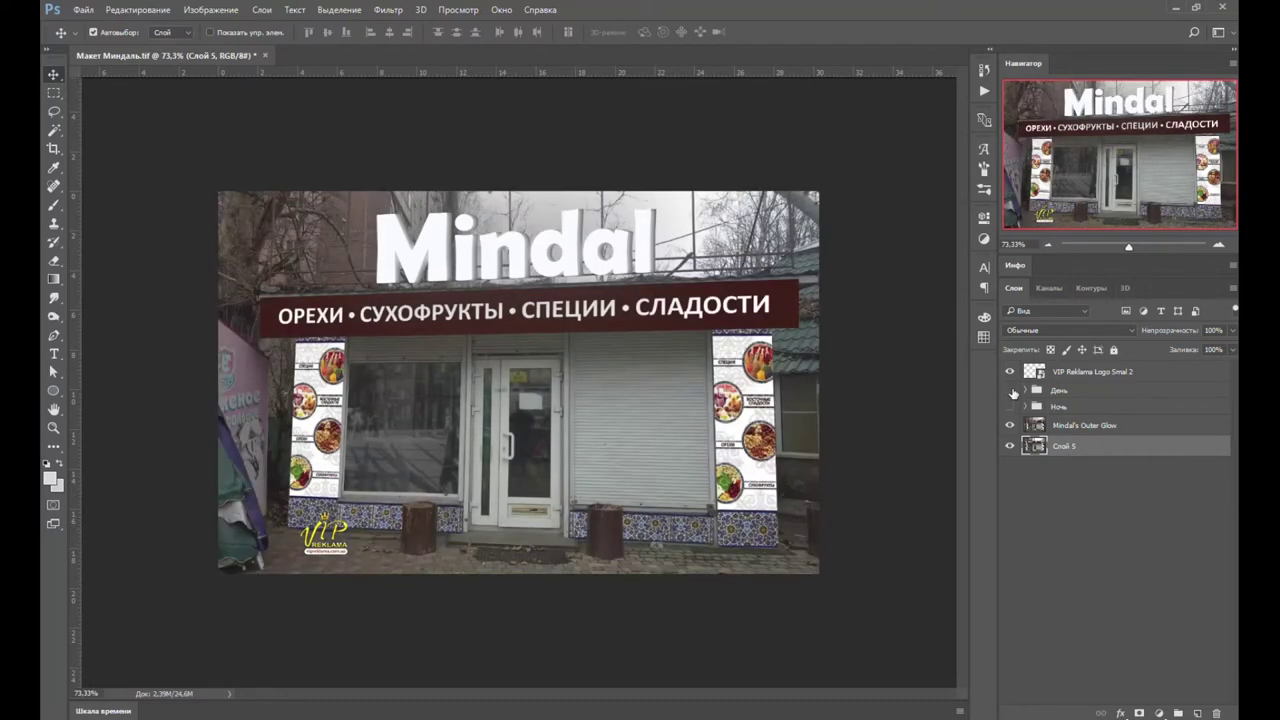
click(1011, 395)
click(1010, 390)
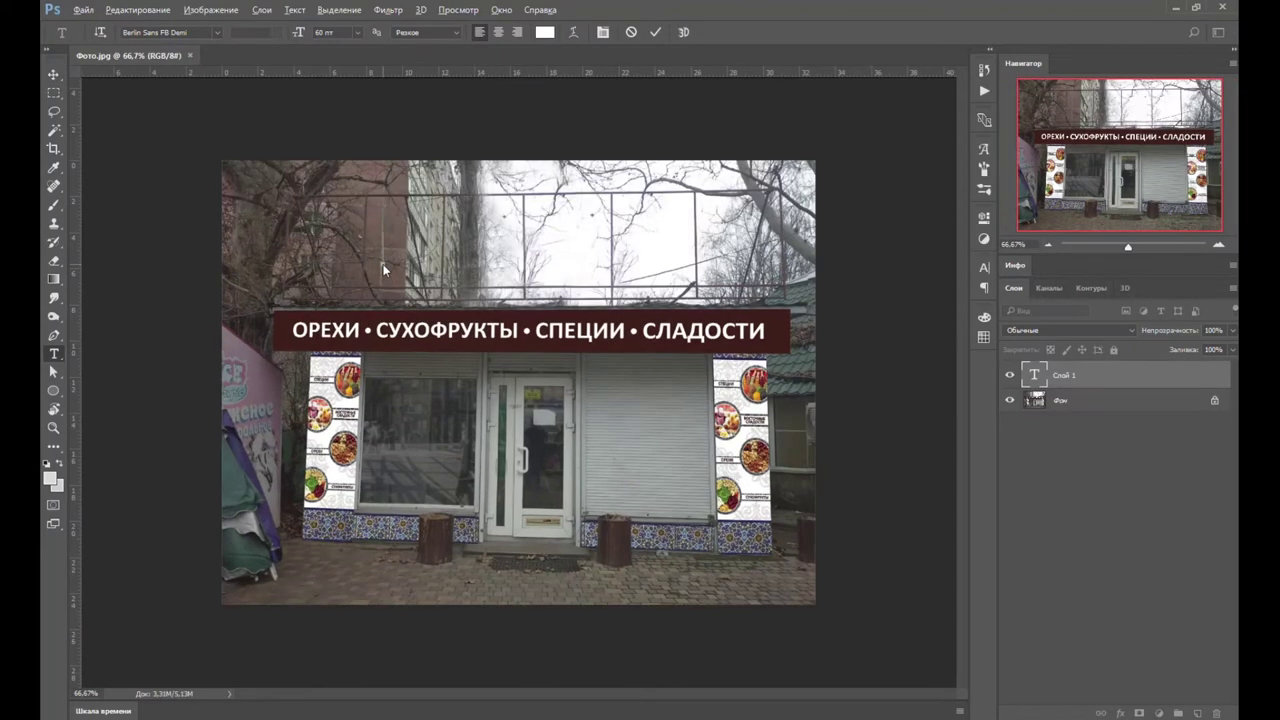
- Add the white text "Mindal" in Berlin Sans FB Demi, 60 pt, above the storefront's maroon sign
text(Mindal)
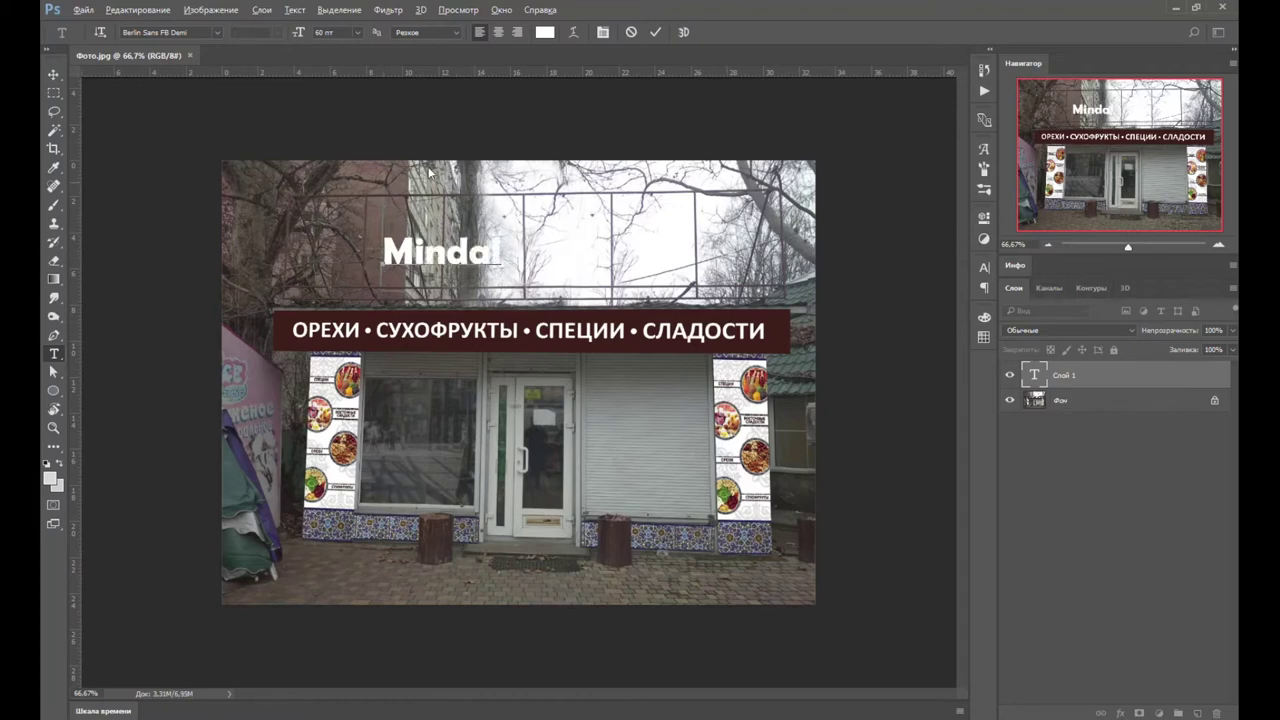
key(ctrl+Return)
click(58, 92)
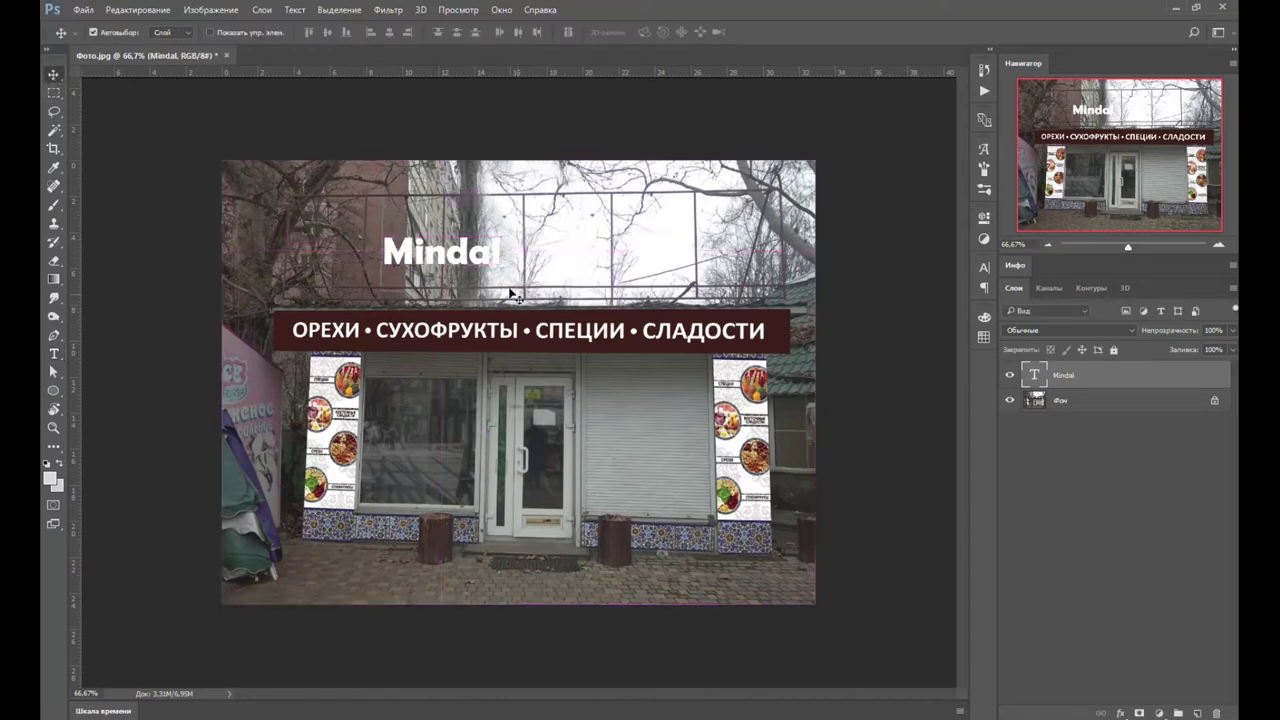
- Scale the Mindal text up proportionally to about 219% and place it just above the maroon sign
key(ctrl+t)
drag(502, 279, 644, 303)
drag(641, 231, 642, 228)
drag(583, 305, 579, 297)
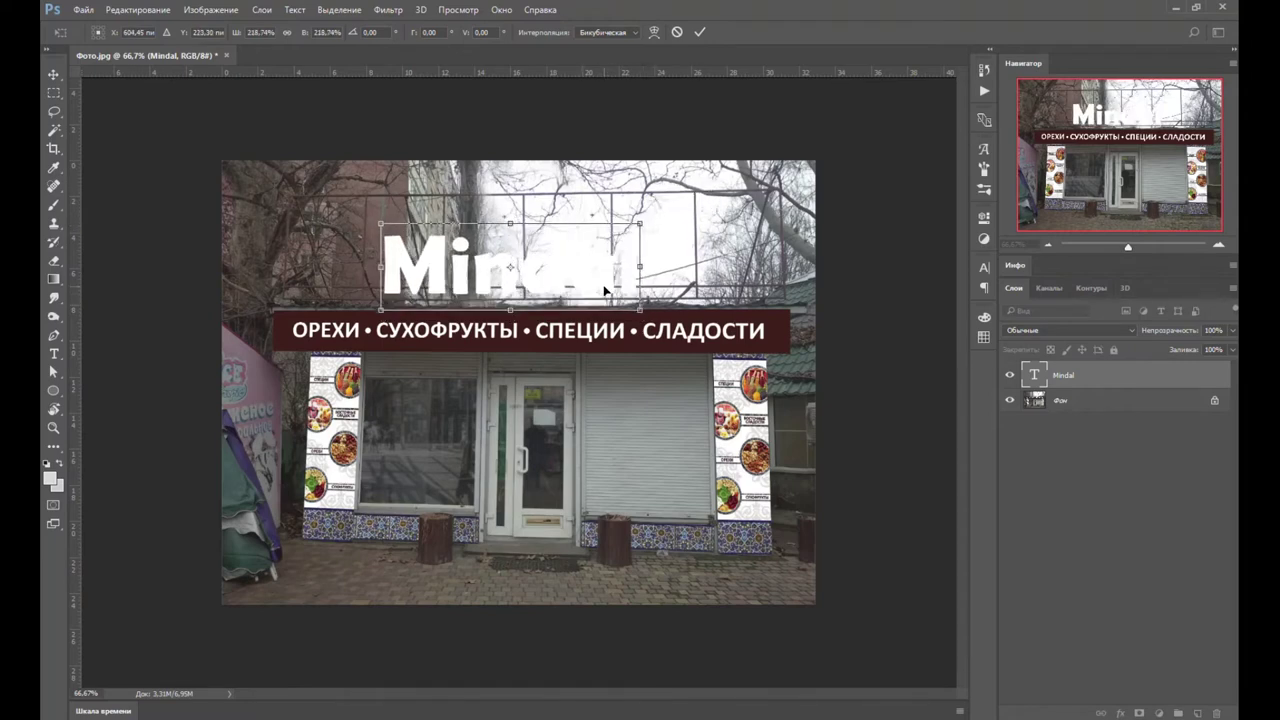
key(Return)
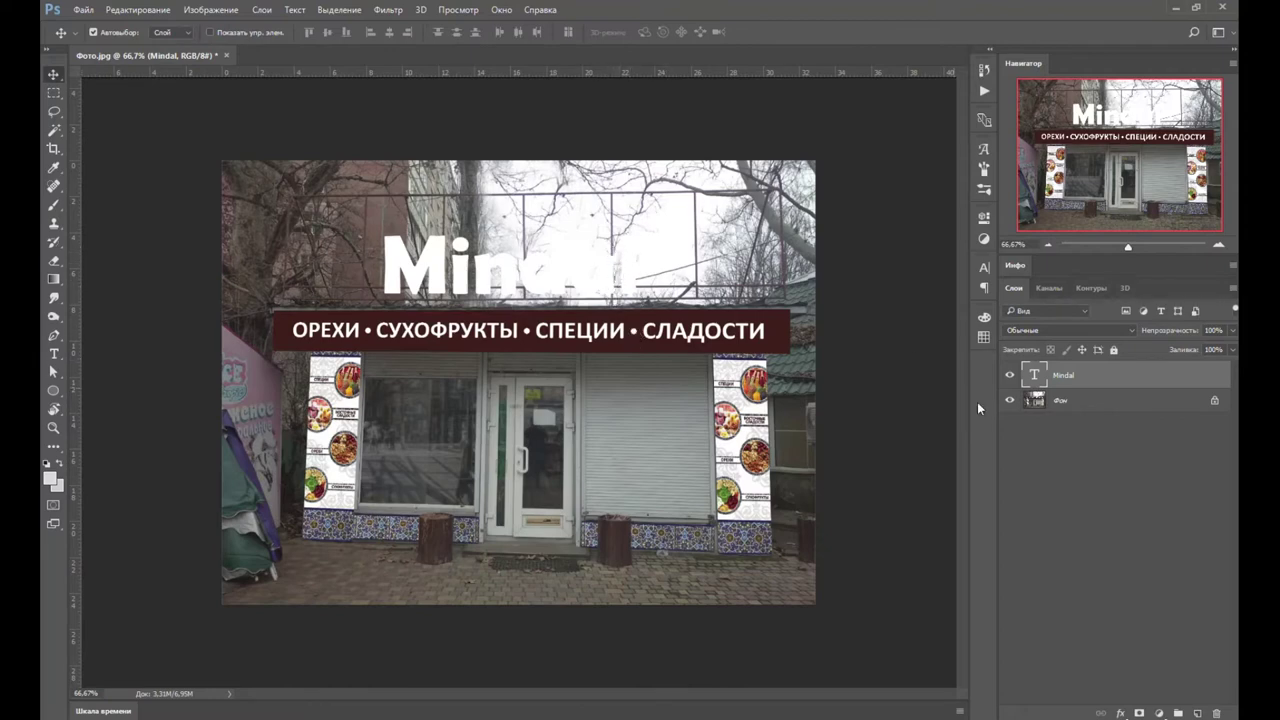
- Apply an outer glow to the Mindal text layer with the grey glow colour 9a9a9a
right_click(1111, 374)
key(Escape)
key(h)
double_click(1118, 380)
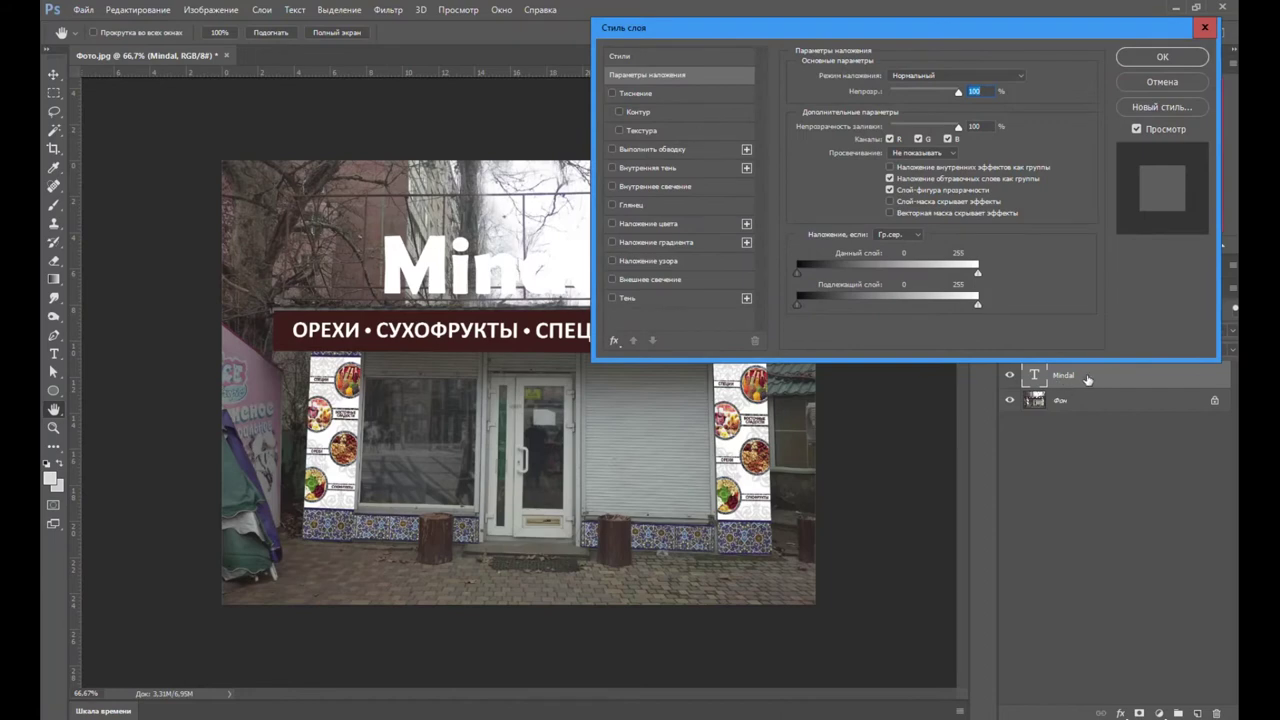
click(612, 280)
click(632, 279)
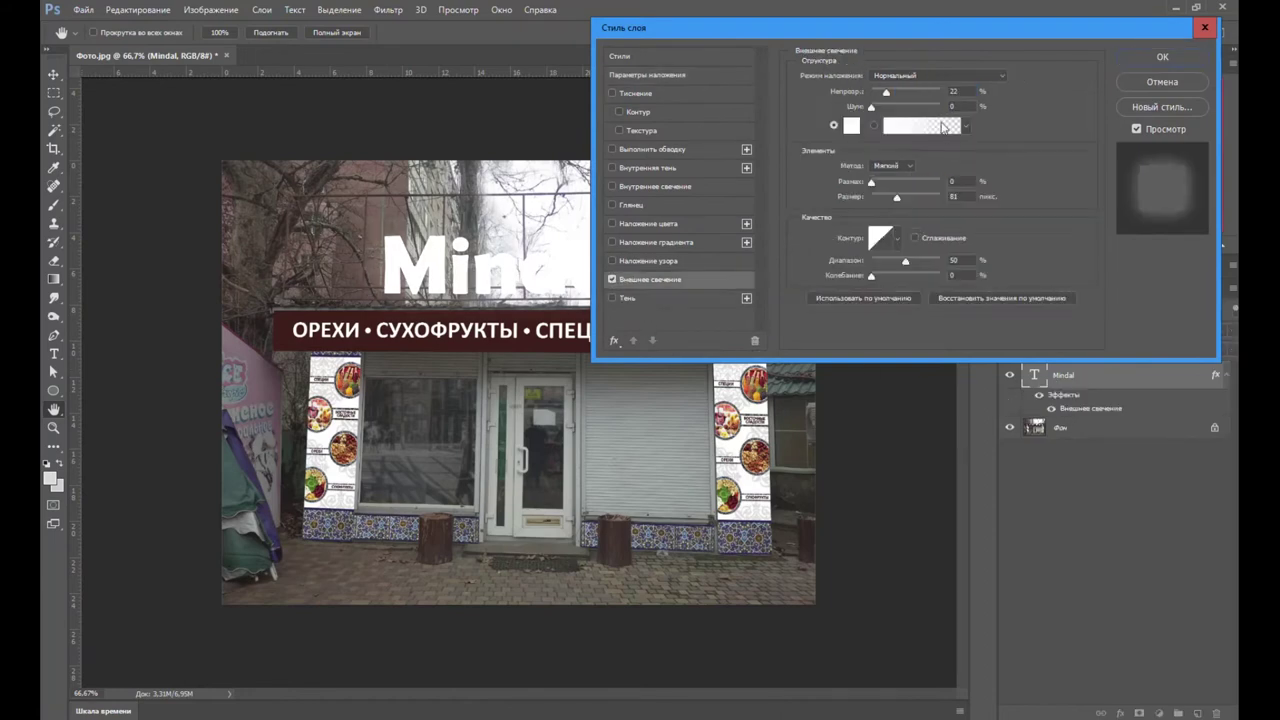
click(851, 125)
click(829, 175)
drag(829, 175, 817, 131)
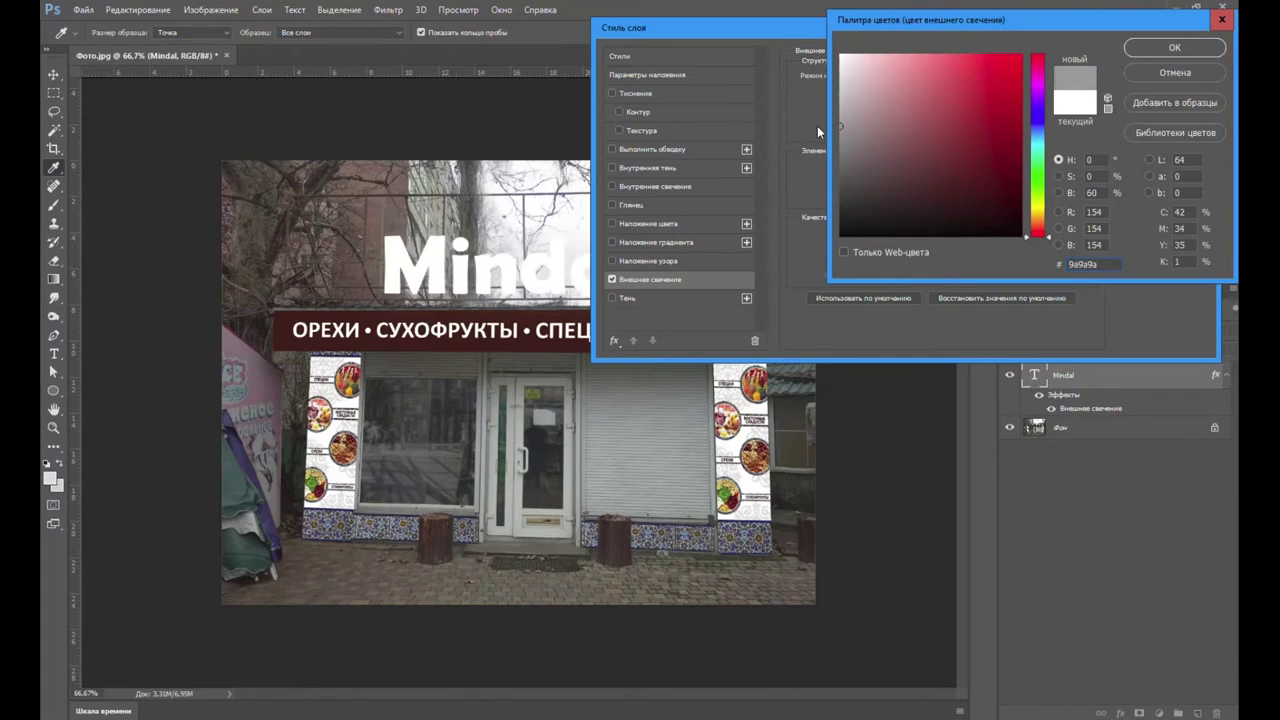
click(1175, 47)
key(Return)
- Enlarge the Mindal text slightly and centre it above the storefront sign
key(ctrl+t)
drag(371, 206, 377, 212)
drag(519, 276, 525, 285)
key(Return)
drag(631, 280, 634, 283)
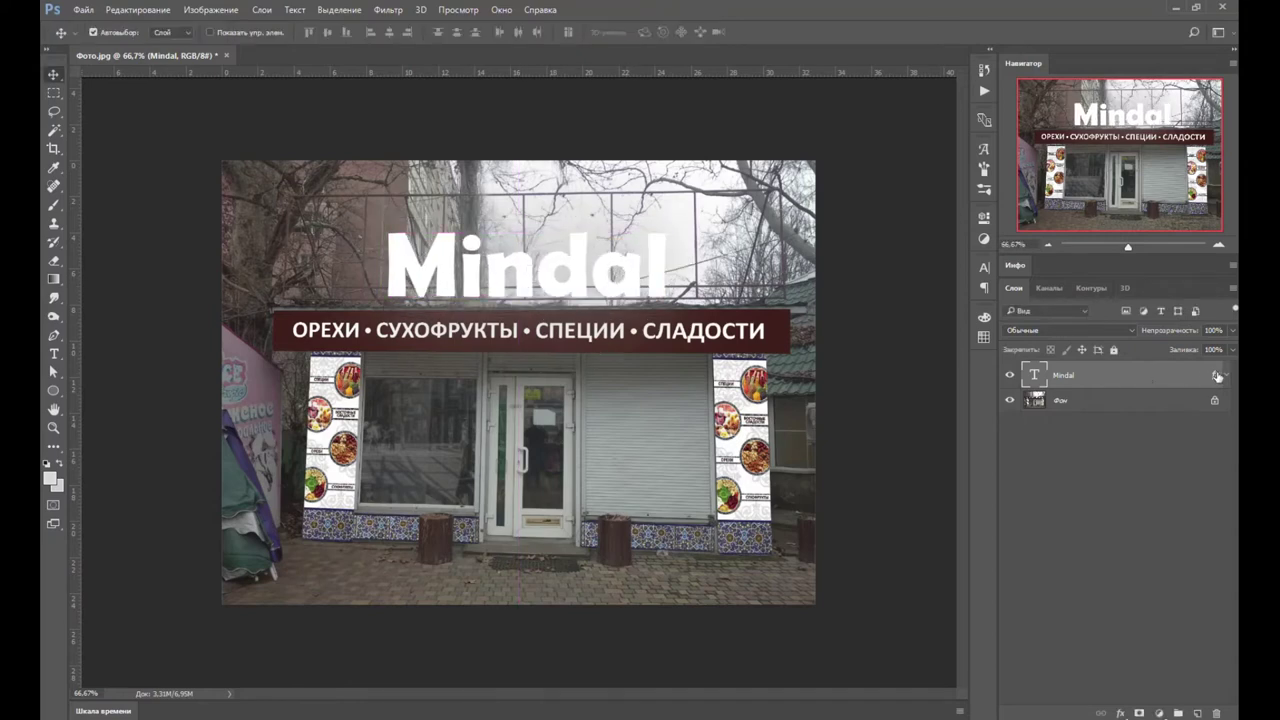
- Separate the outer glow into its own layer and hide the Mindal text layer
right_click(1216, 376)
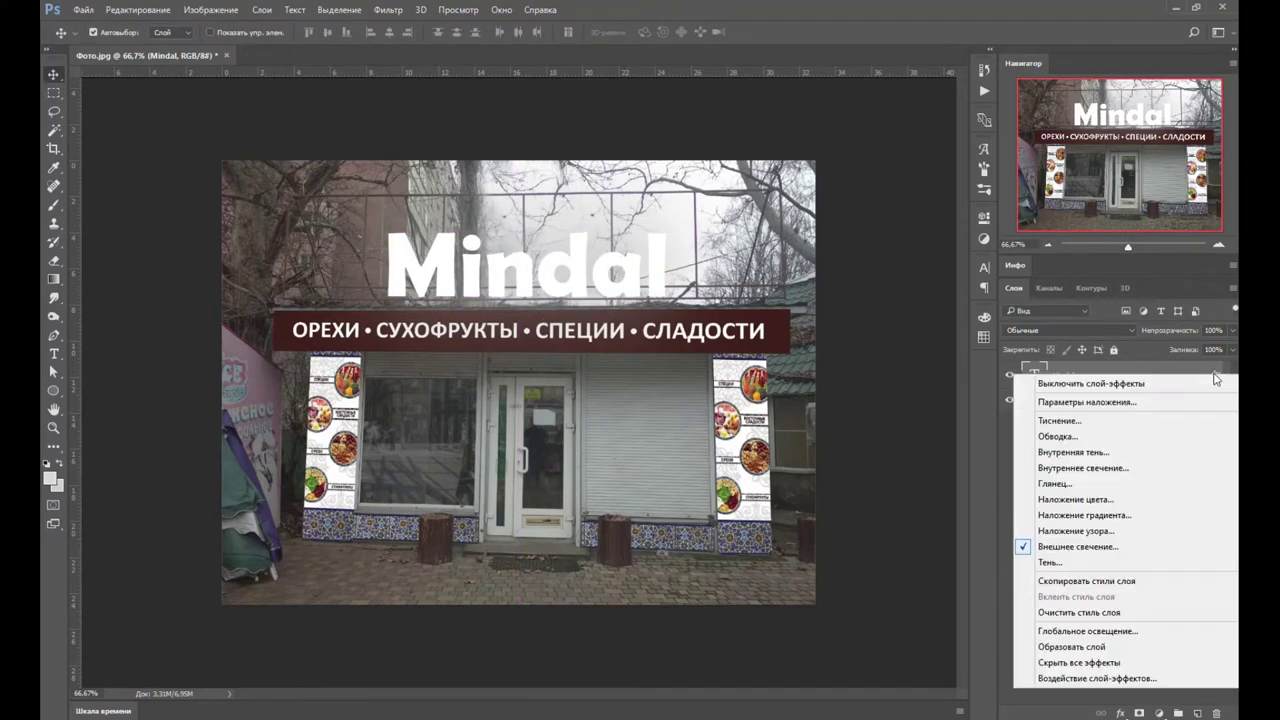
click(1045, 647)
drag(1010, 376, 1010, 401)
click(1010, 400)
click(1010, 377)
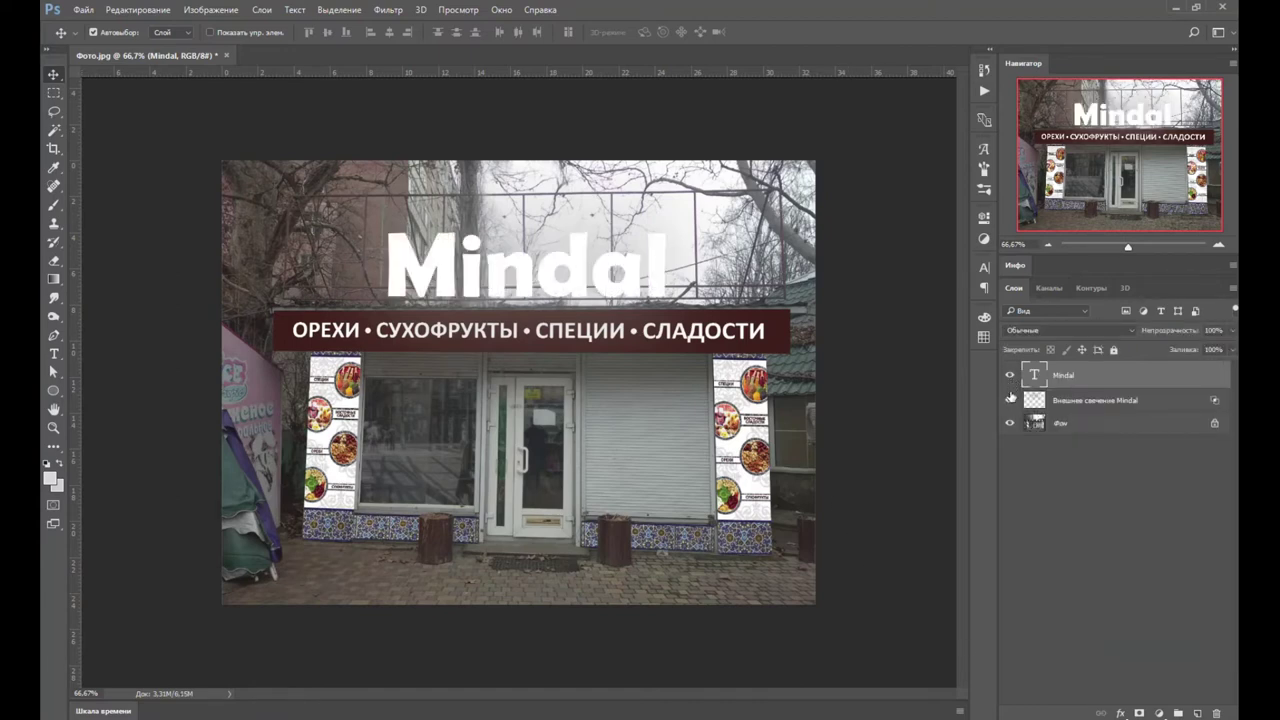
click(1010, 376)
click(1010, 400)
- Erase the glow below the maroon sign's upper edge using a polygonal selection, then deselect and show the Mindal text again
key(l)
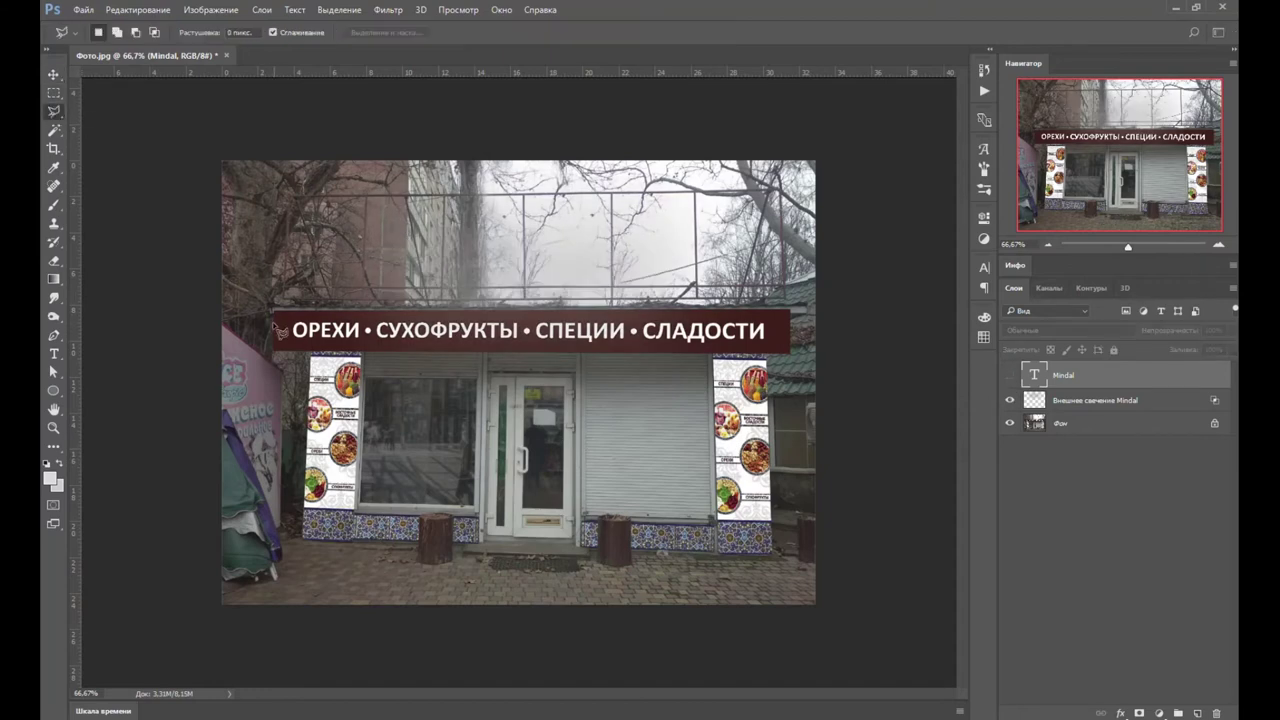
click(259, 310)
click(815, 312)
click(800, 540)
double_click(305, 565)
click(1095, 400)
key(Delete)
key(ctrl+d)
click(1010, 375)
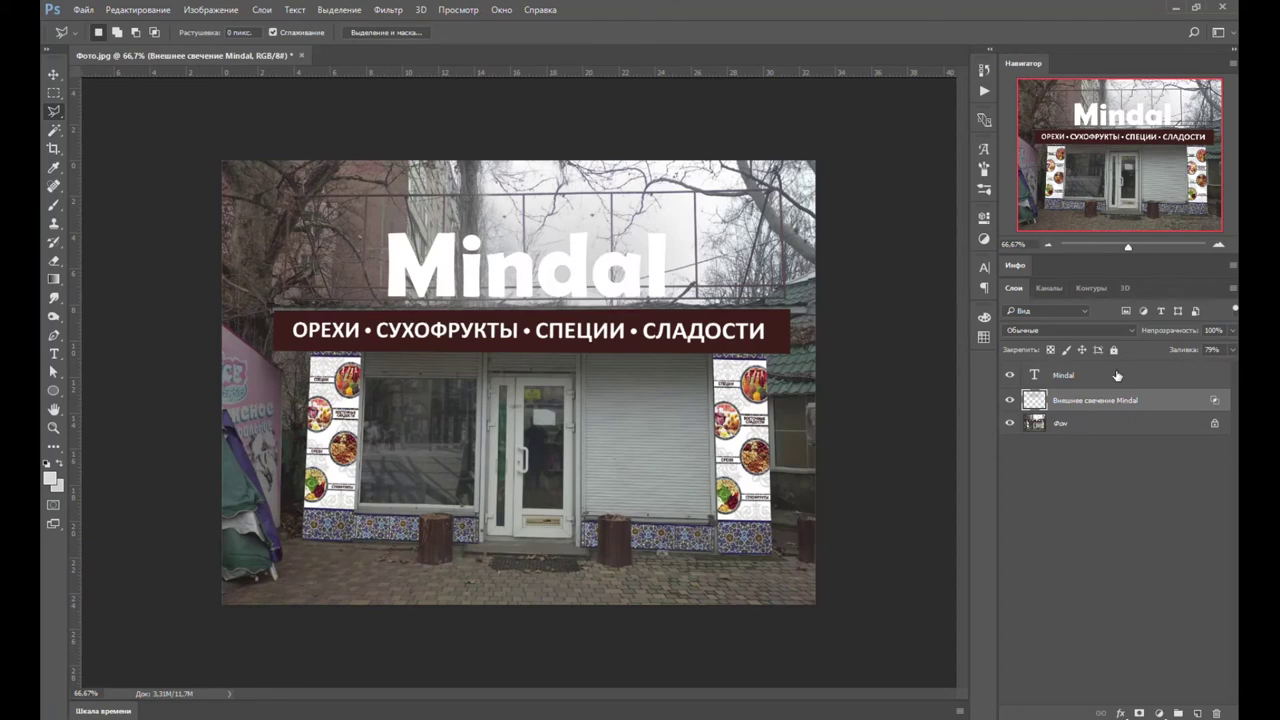
- Convert the Mindal text to a smart object, merge its glow into the background photo and duplicate that photo layer
right_click(1116, 374)
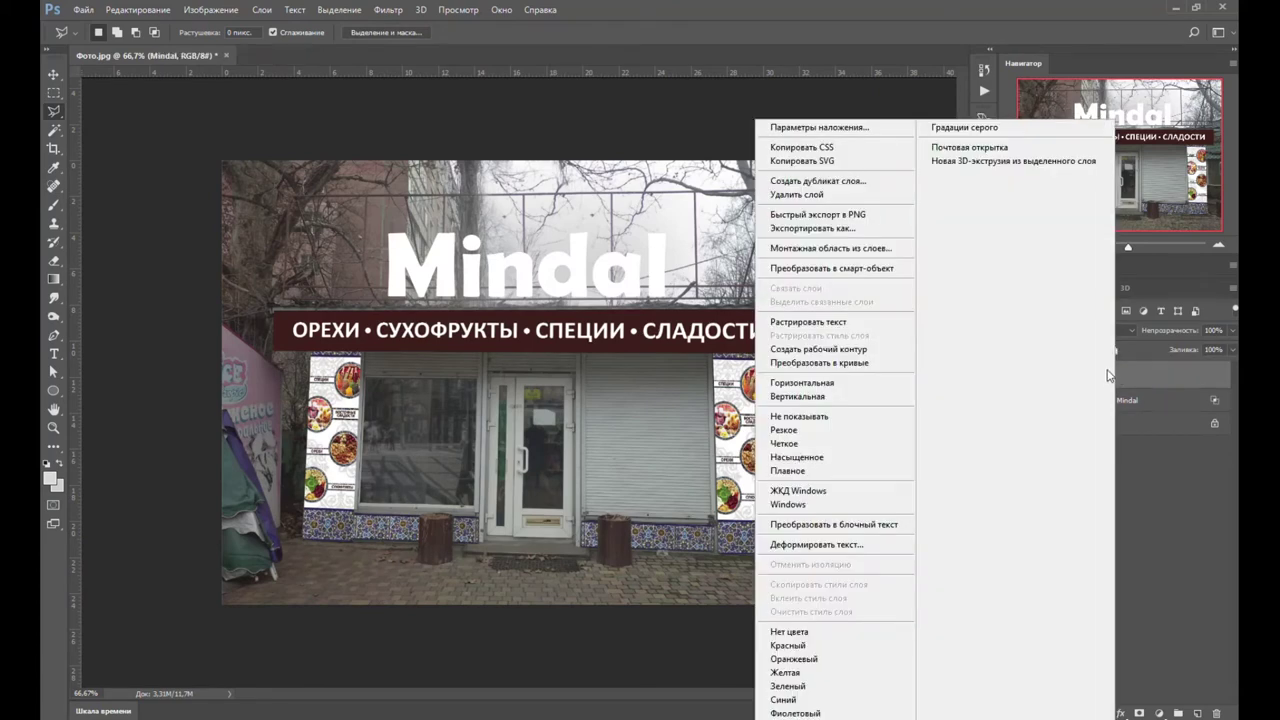
click(806, 269)
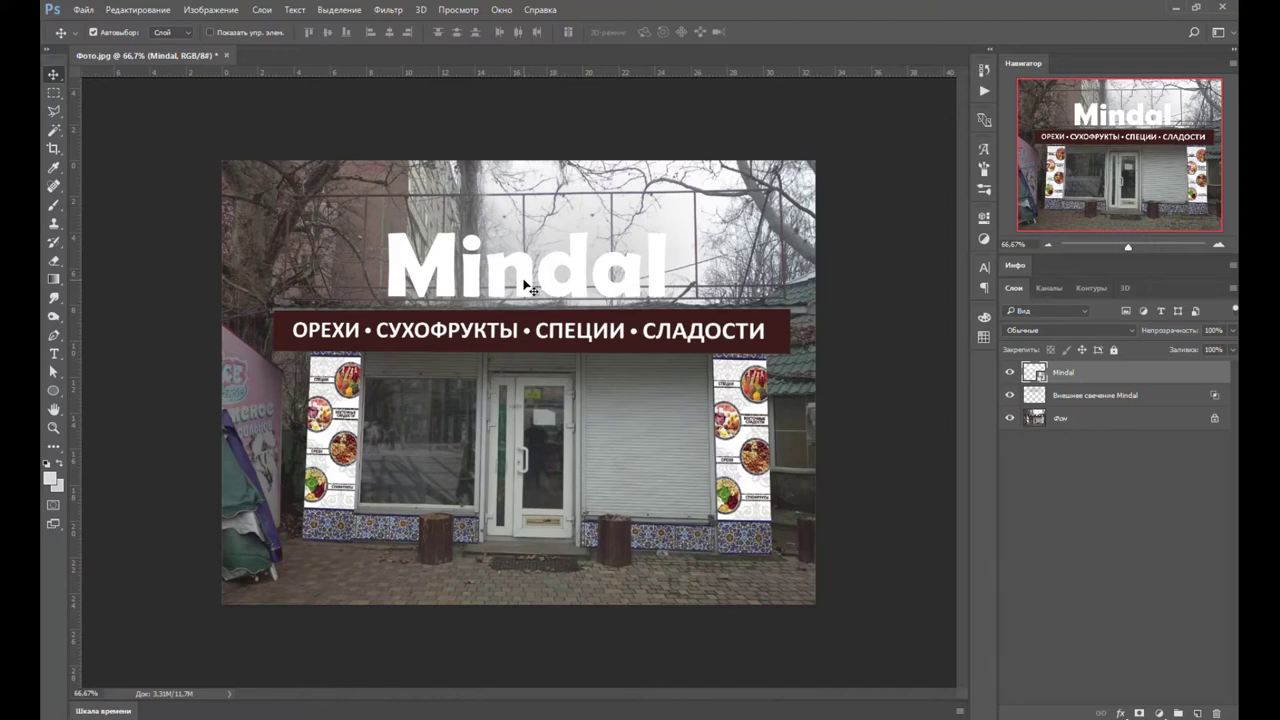
shift+click(1064, 419)
key(ctrl+e)
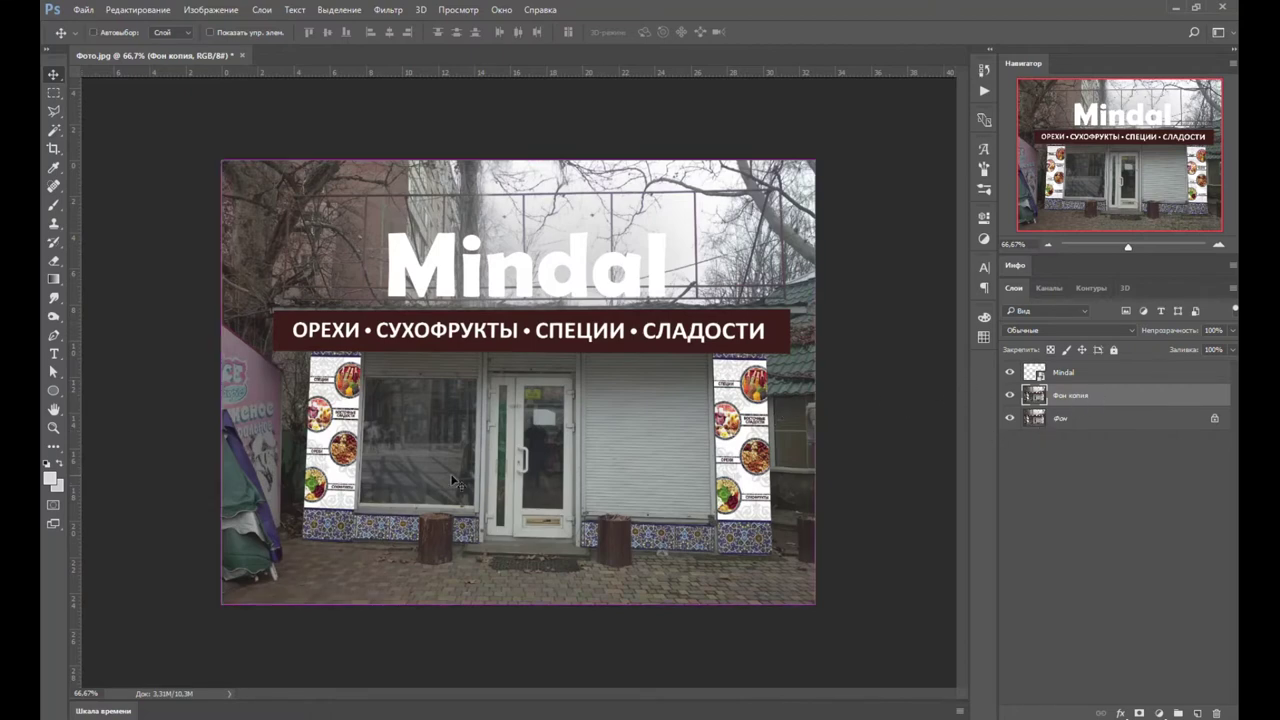
- Transform the background copy's left side by moving its corners and left edge inward to adjust the storefront's perspective
key(ctrl+t)
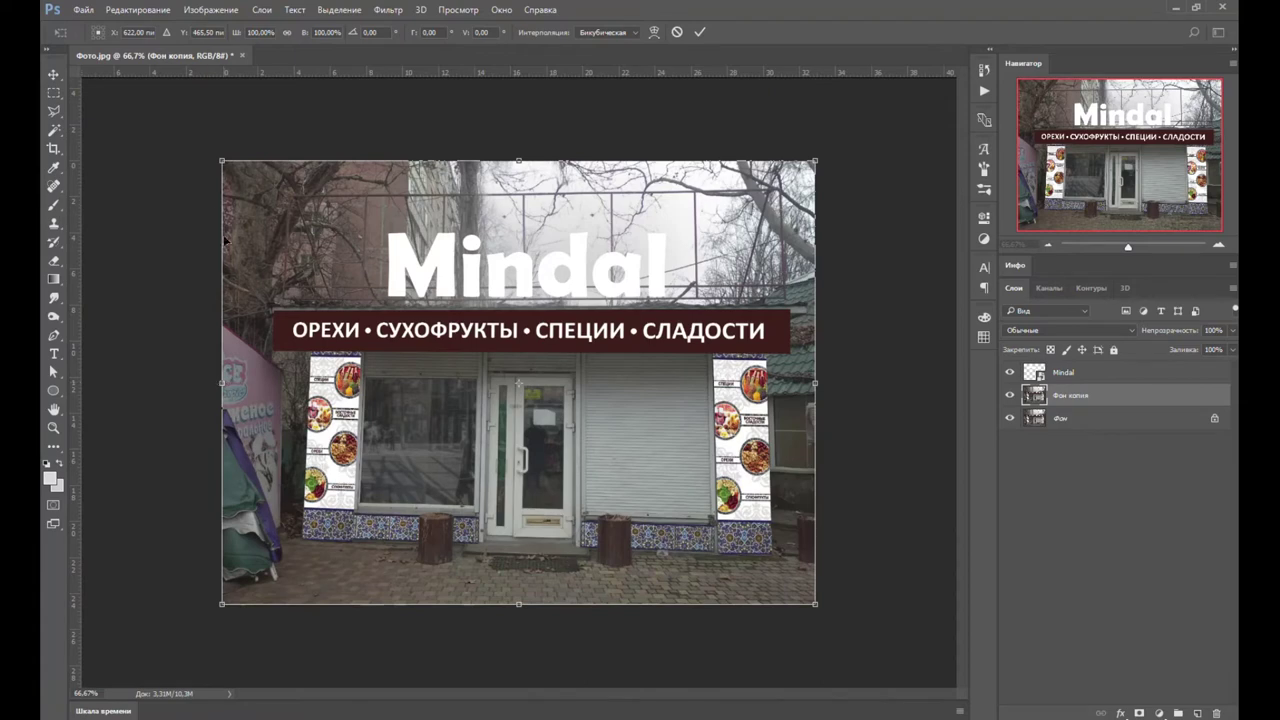
drag(222, 161, 229, 193)
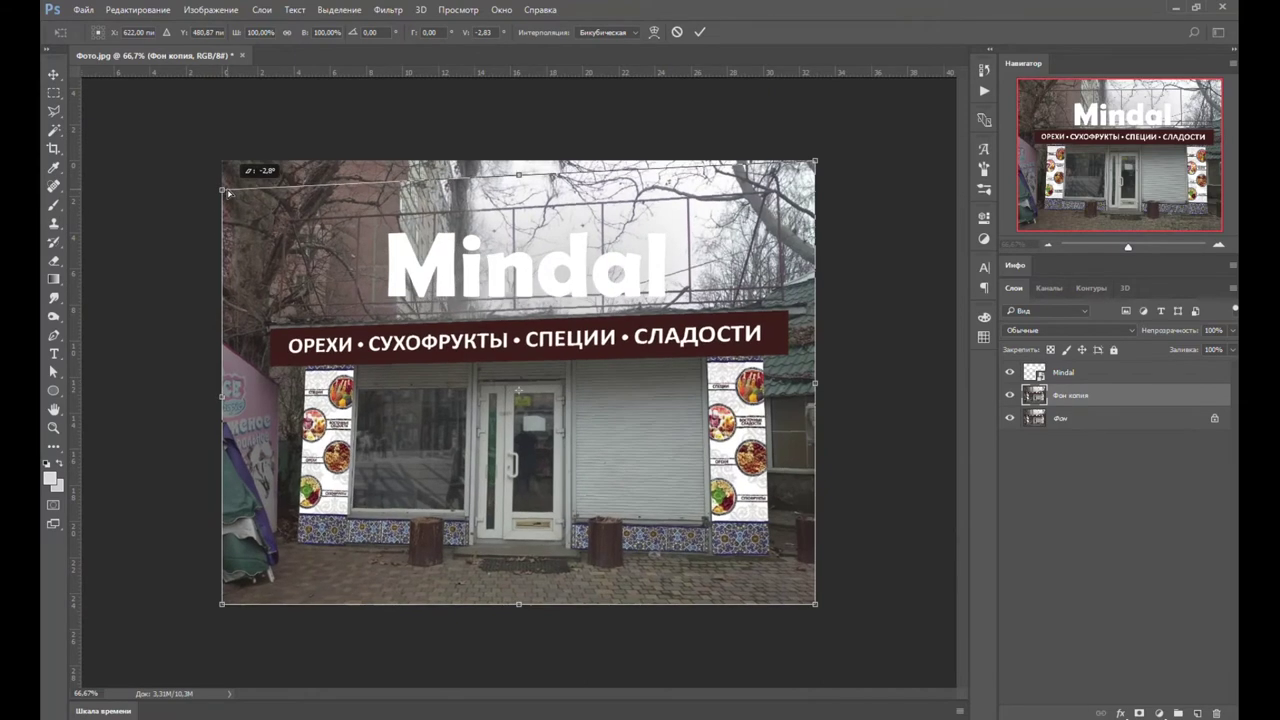
drag(222, 604, 221, 577)
drag(222, 381, 253, 379)
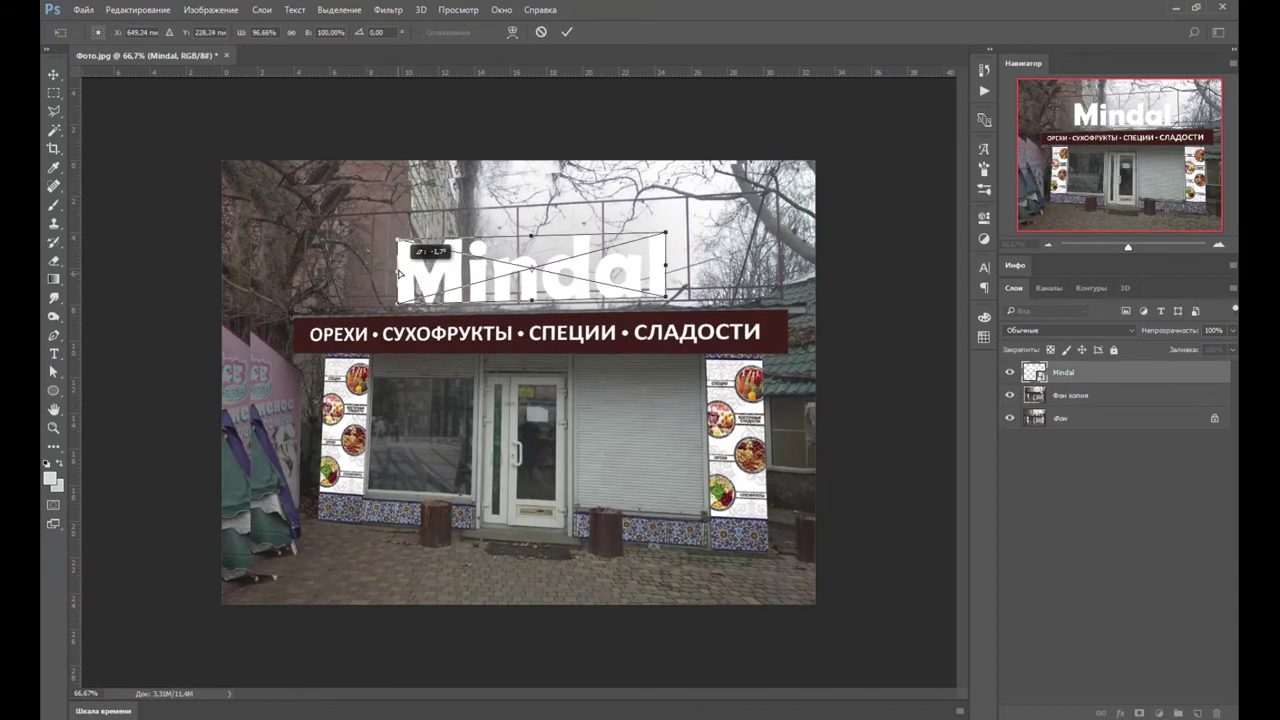
- Skew and stretch the Mindal lettering to match the sign's perspective, with the M taller, and shift it slightly right
drag(398, 272, 398, 242)
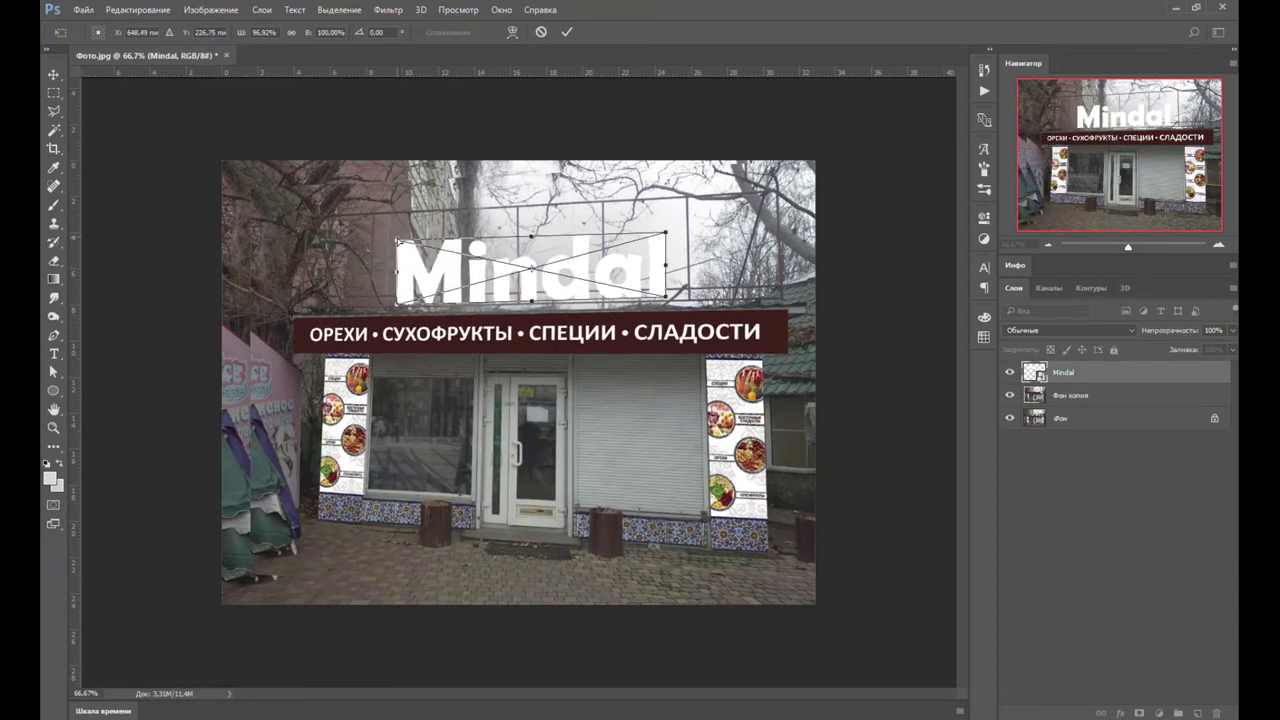
drag(398, 242, 398, 233)
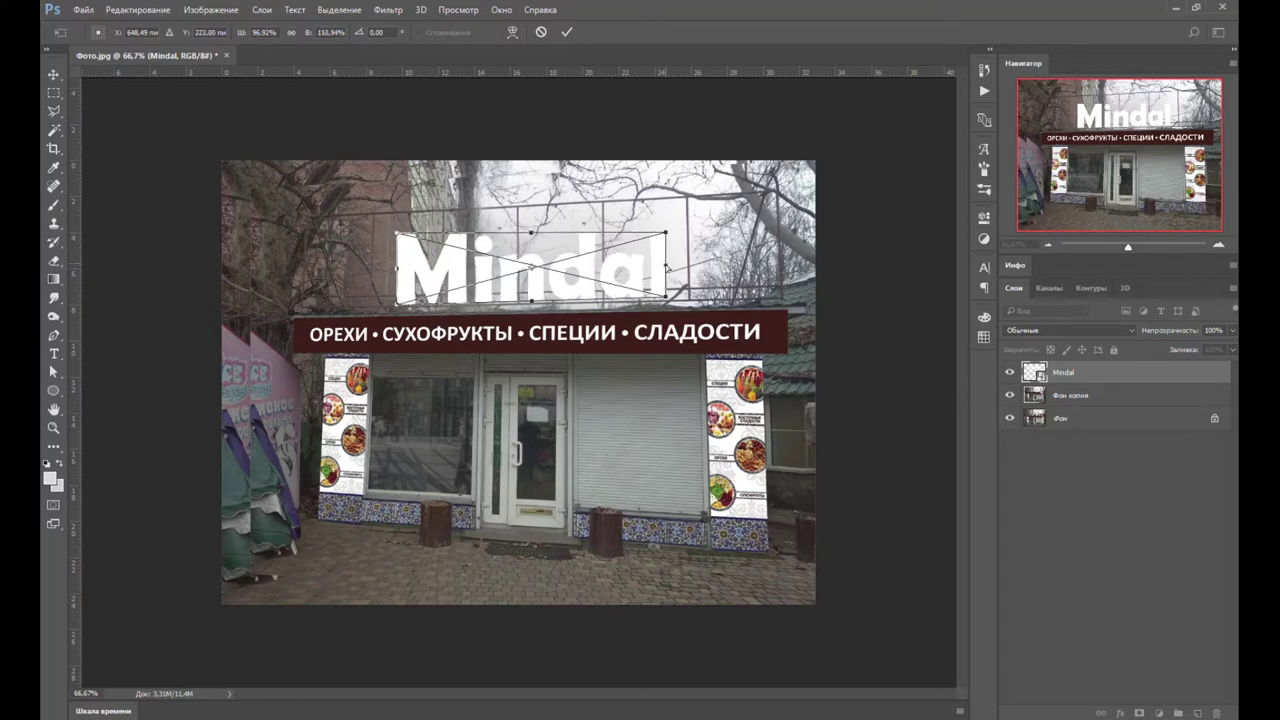
drag(668, 268, 668, 273)
key(Return)
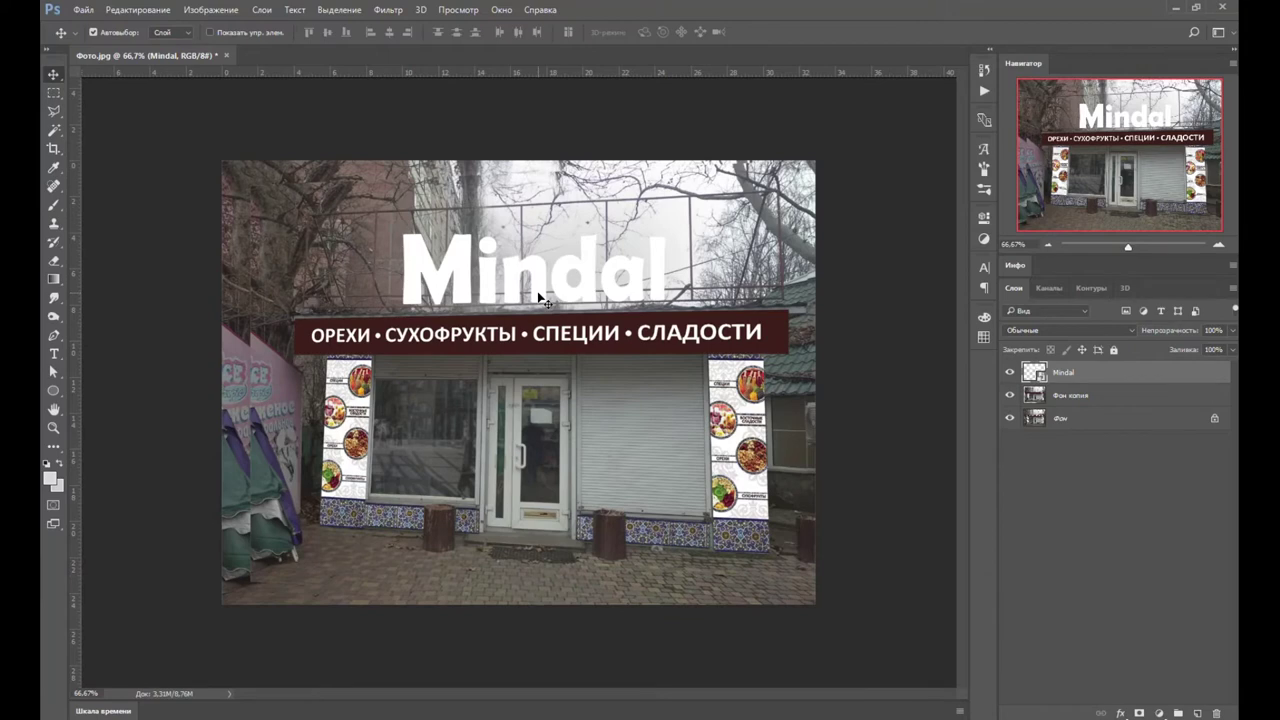
drag(540, 297, 556, 300)
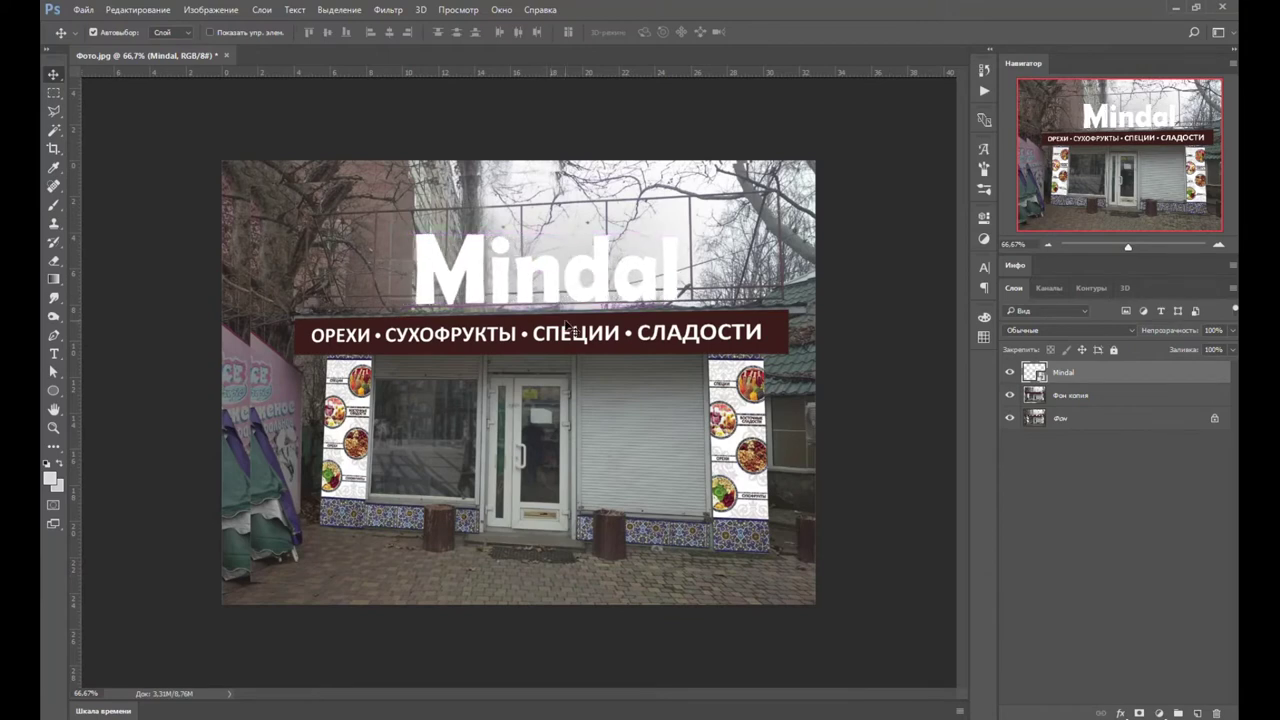
drag(570, 328, 570, 328)
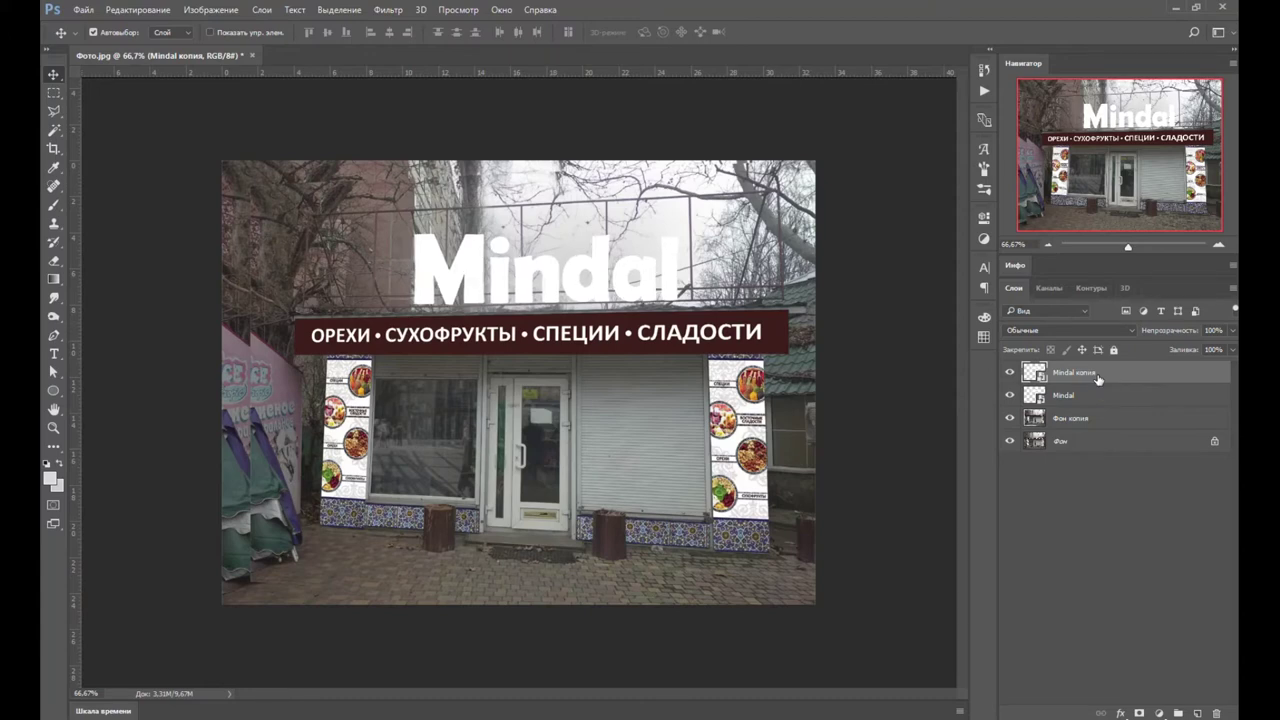
- Duplicate the Mindal lettering until there are four copies, each offset slightly left to build up the letters' thickness
key(ctrl+j)
key(ctrl+j)
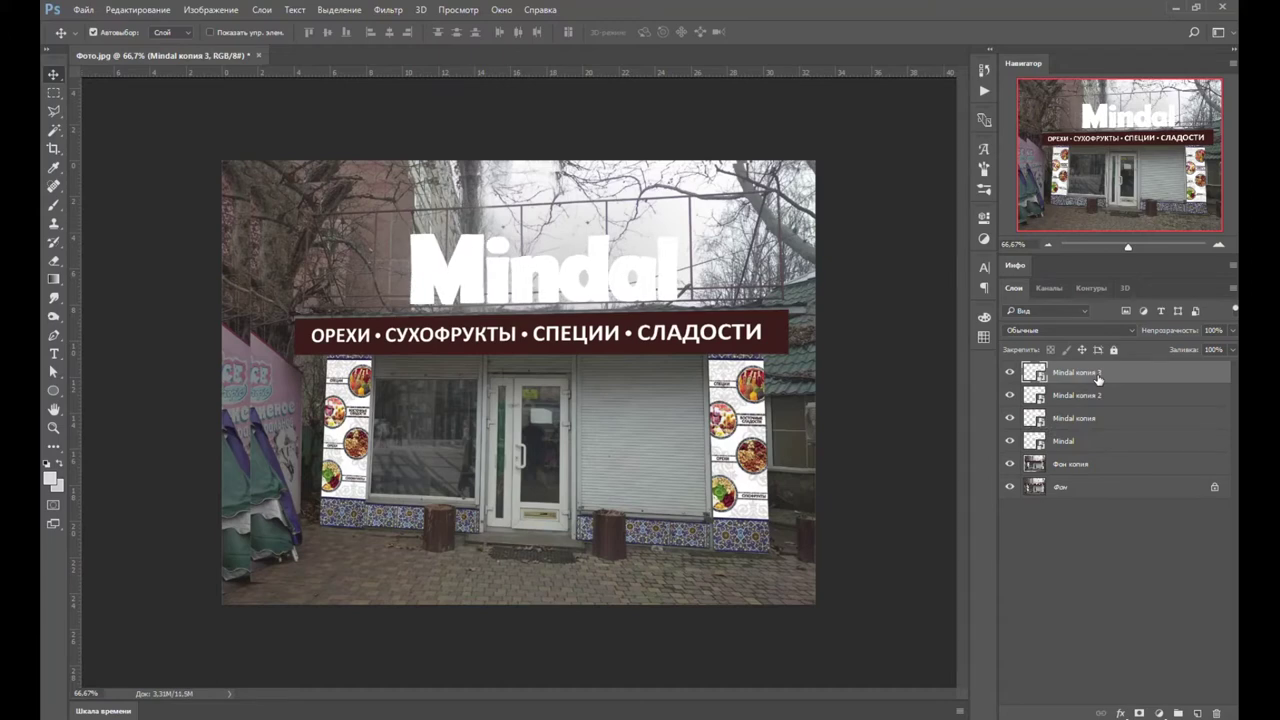
key(ctrl+j)
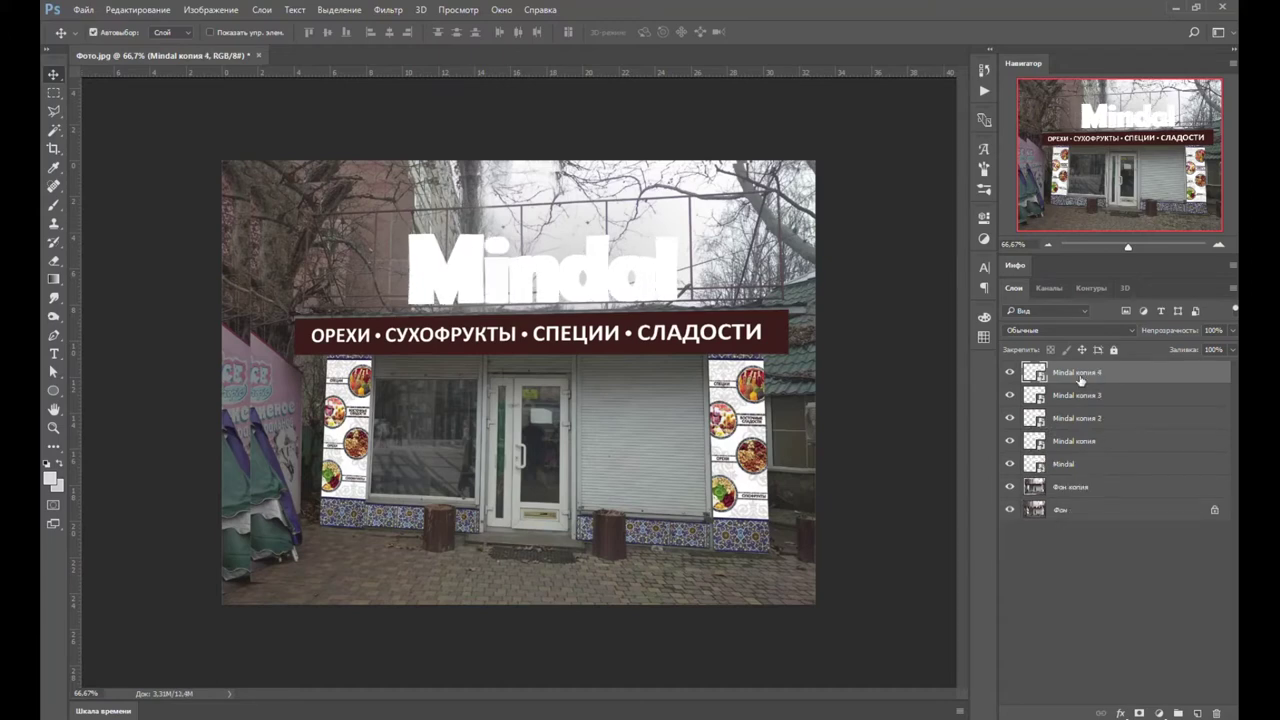
- Group the four Mindal lettering layers beneath the topmost copy, leaving that top copy outside the group
click(1010, 372)
click(1010, 372)
click(1101, 398)
shift+click(1087, 463)
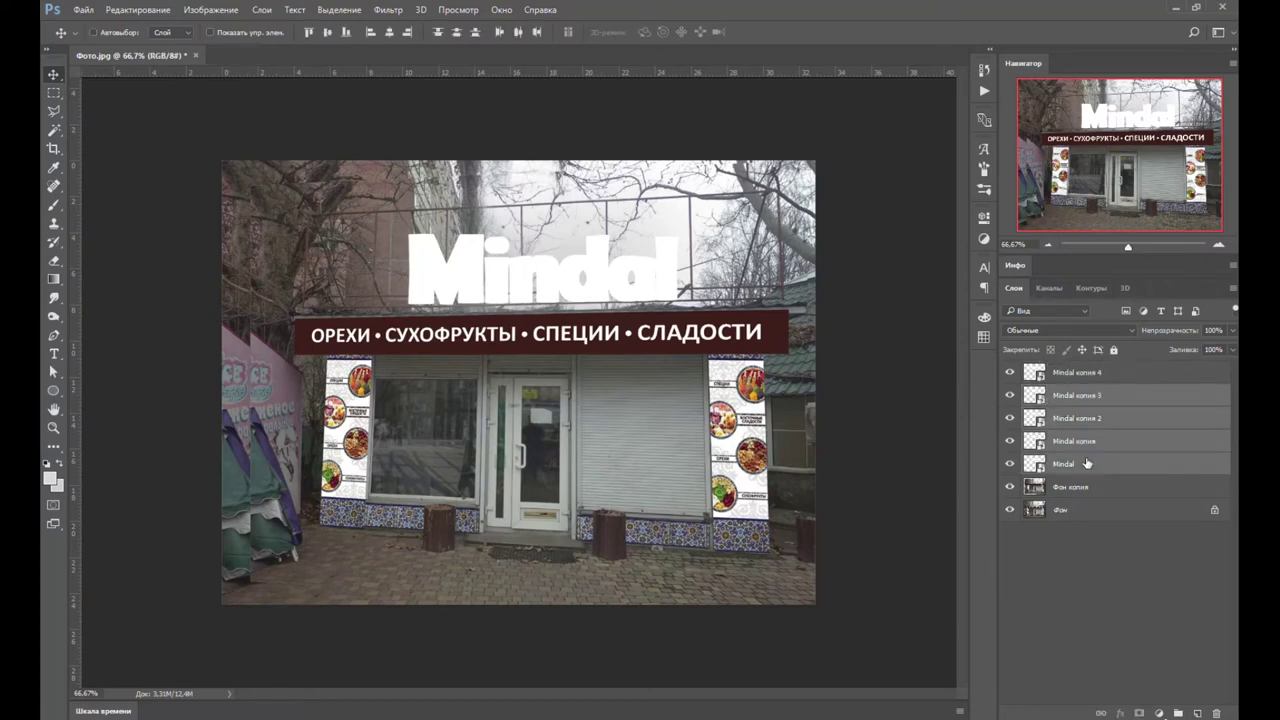
click(261, 9)
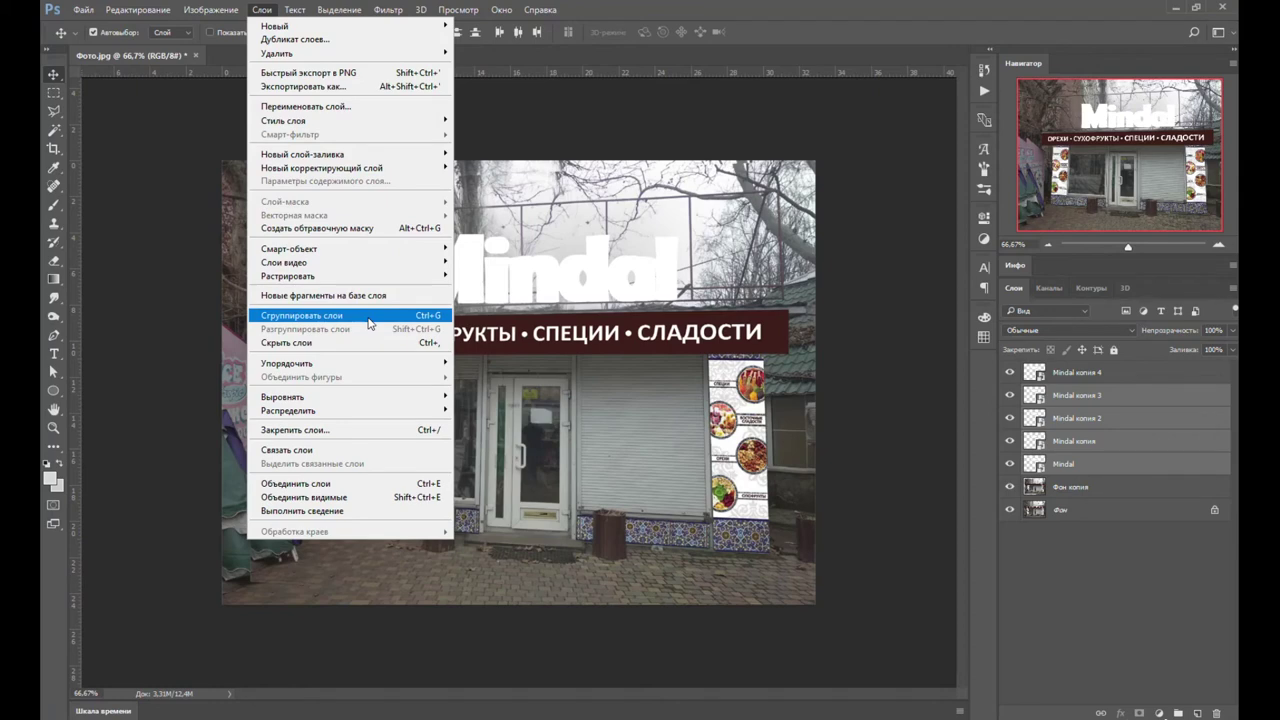
click(369, 320)
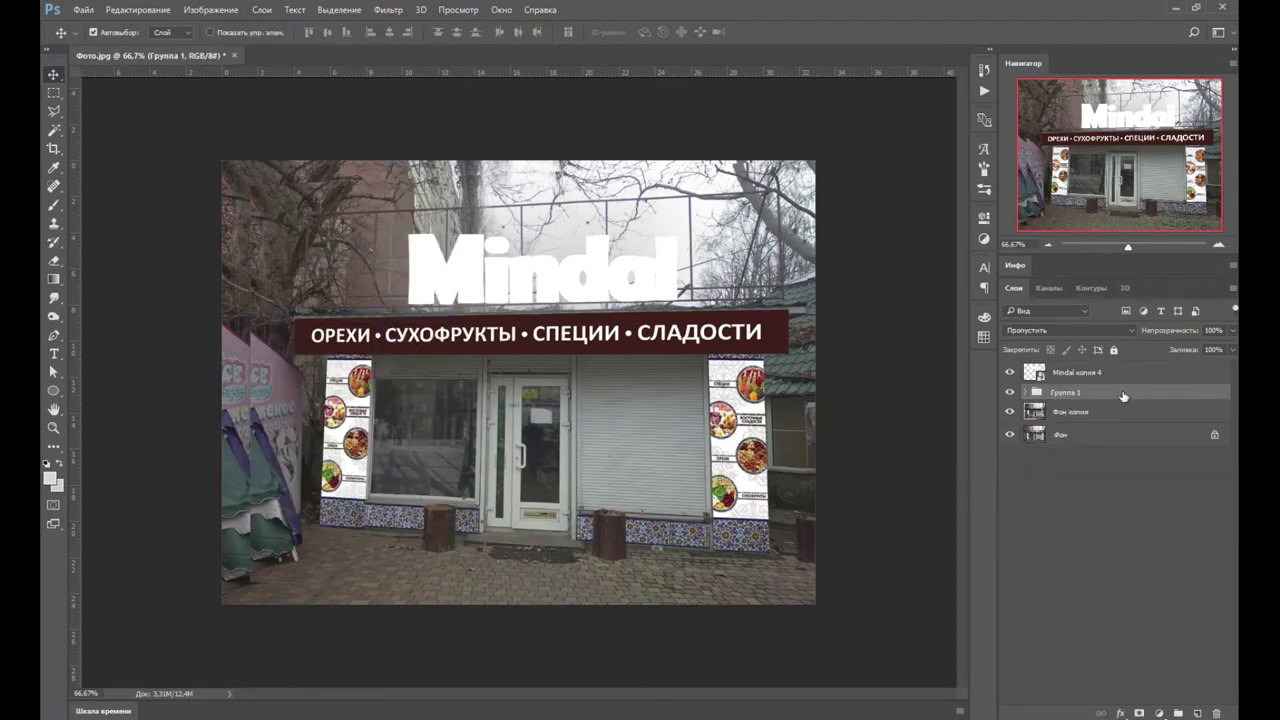
- Apply a light grey color overlay, #d8d9db, to the group of lower Mindal layers
double_click(1123, 396)
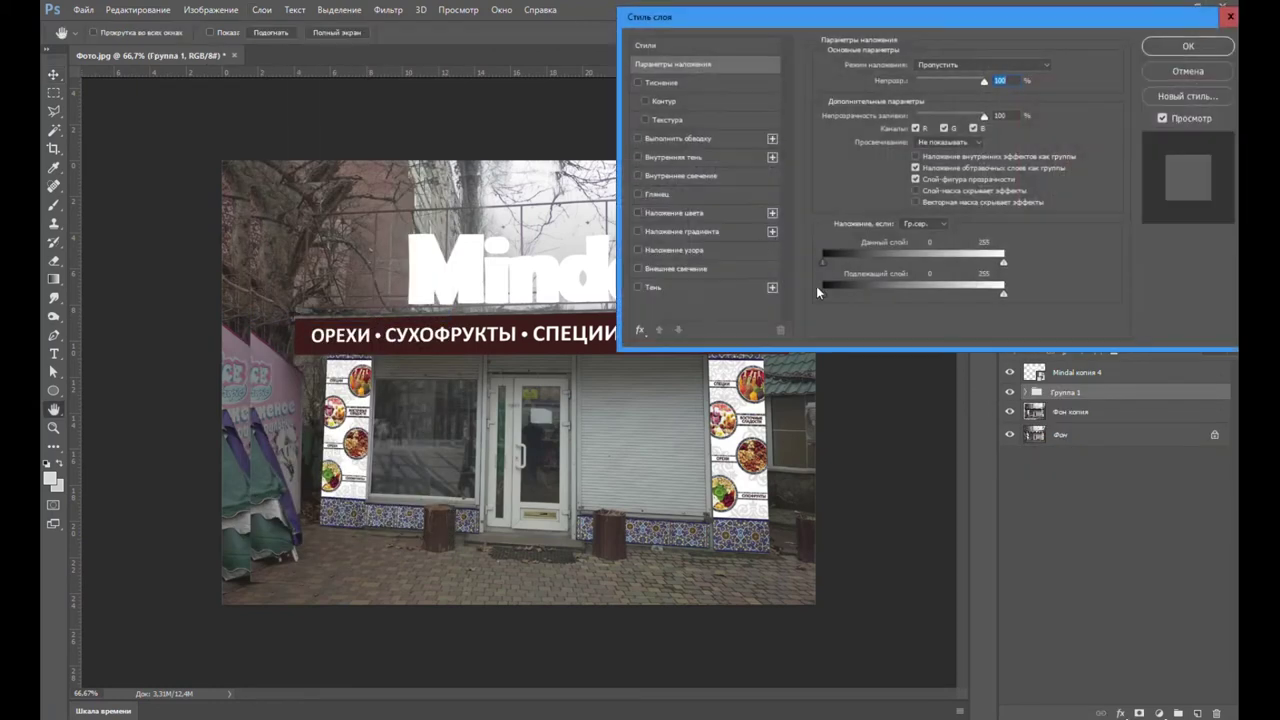
click(639, 213)
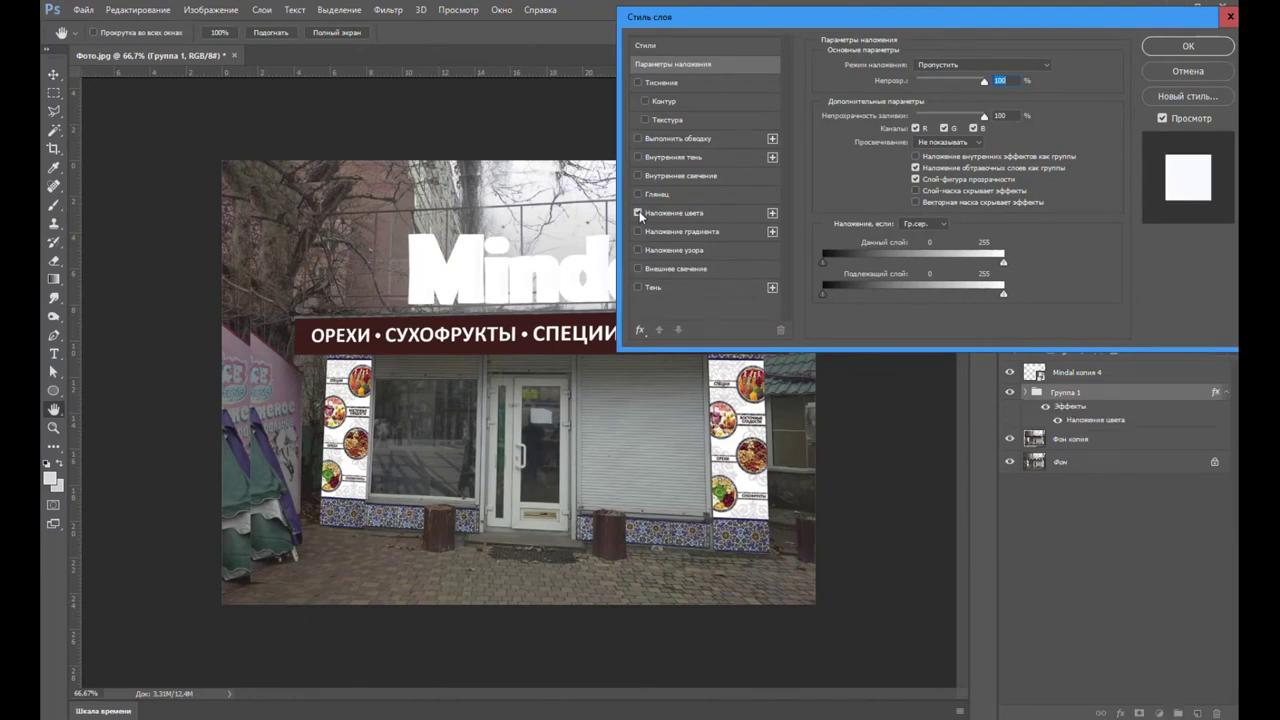
click(660, 213)
click(1046, 67)
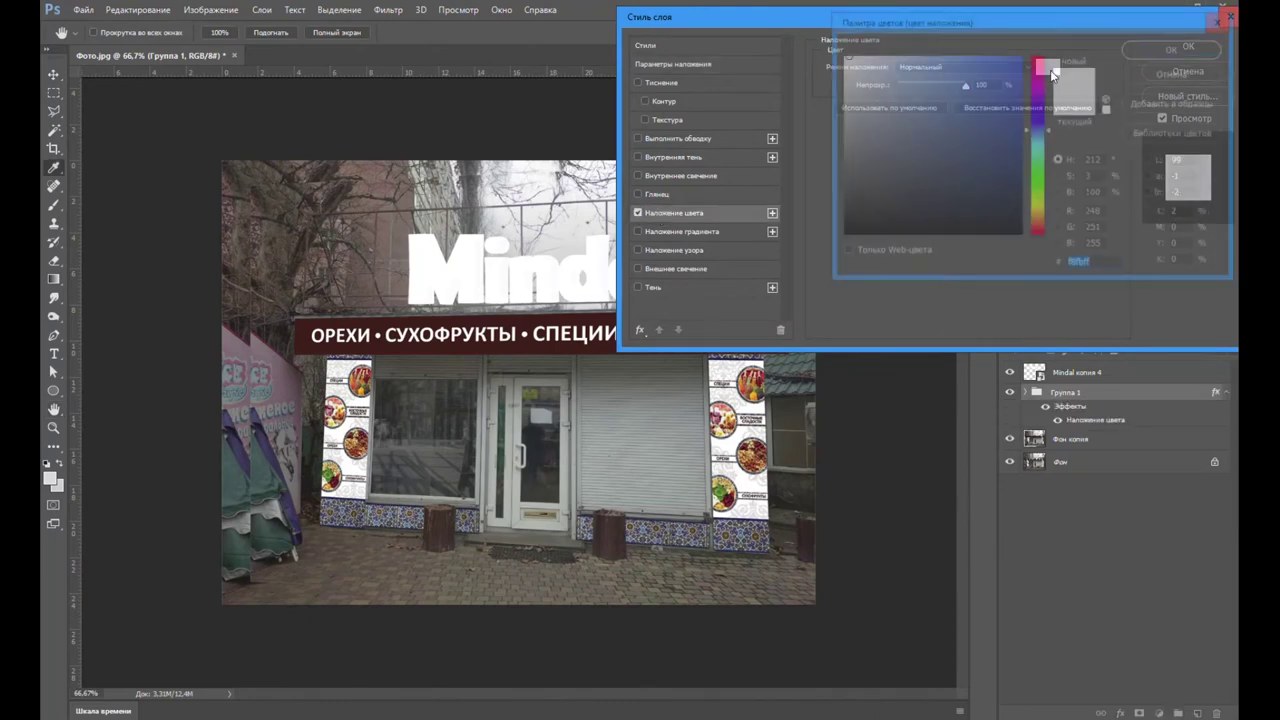
click(842, 65)
click(840, 68)
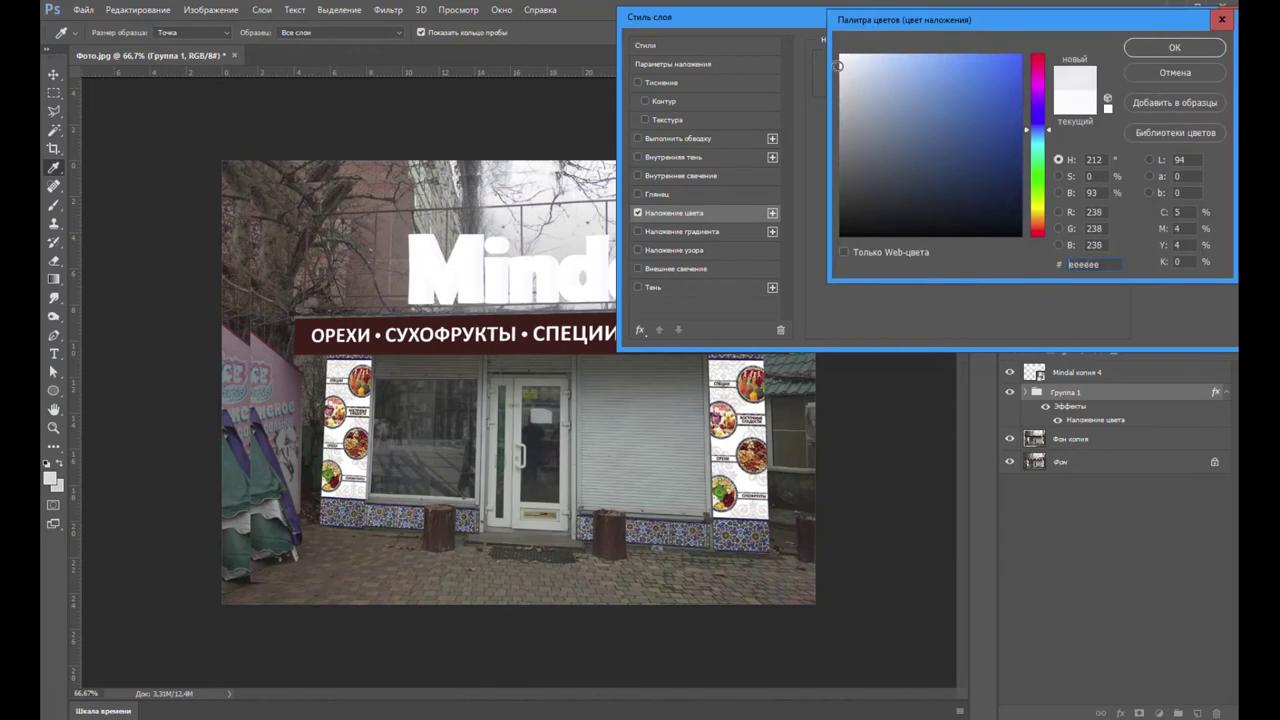
drag(859, 73, 843, 79)
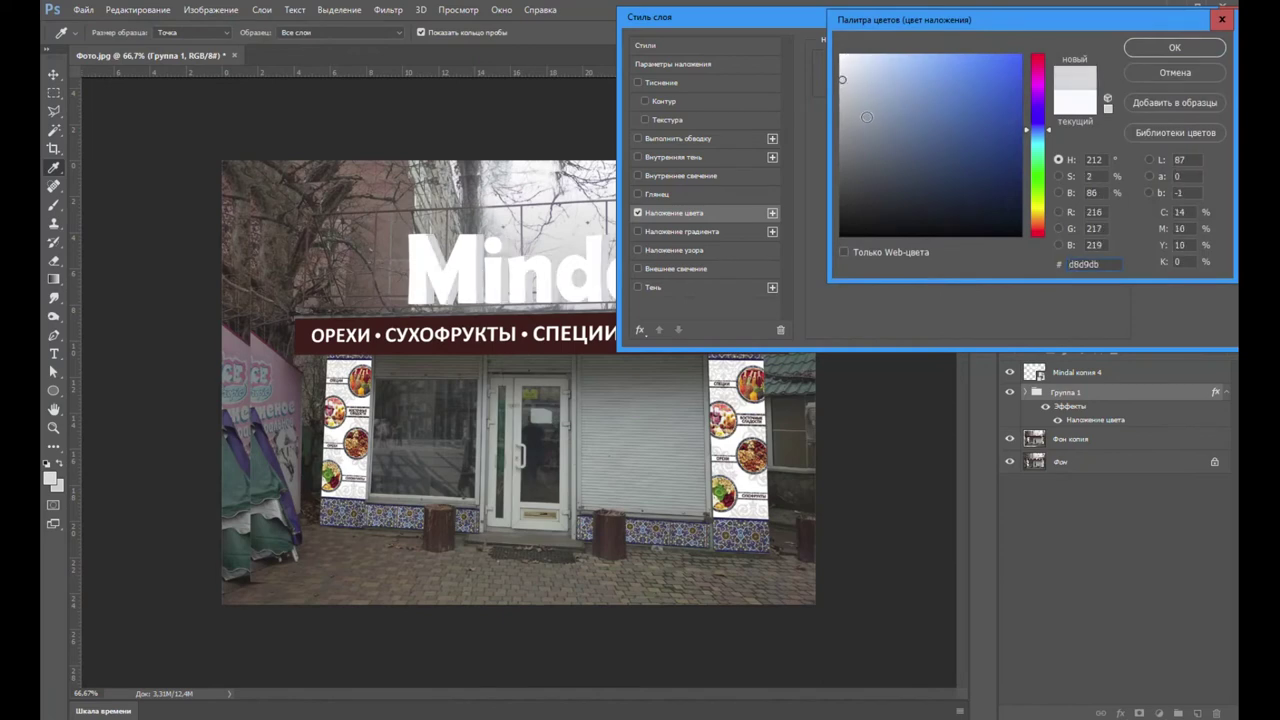
click(1172, 50)
click(1188, 46)
click(1228, 392)
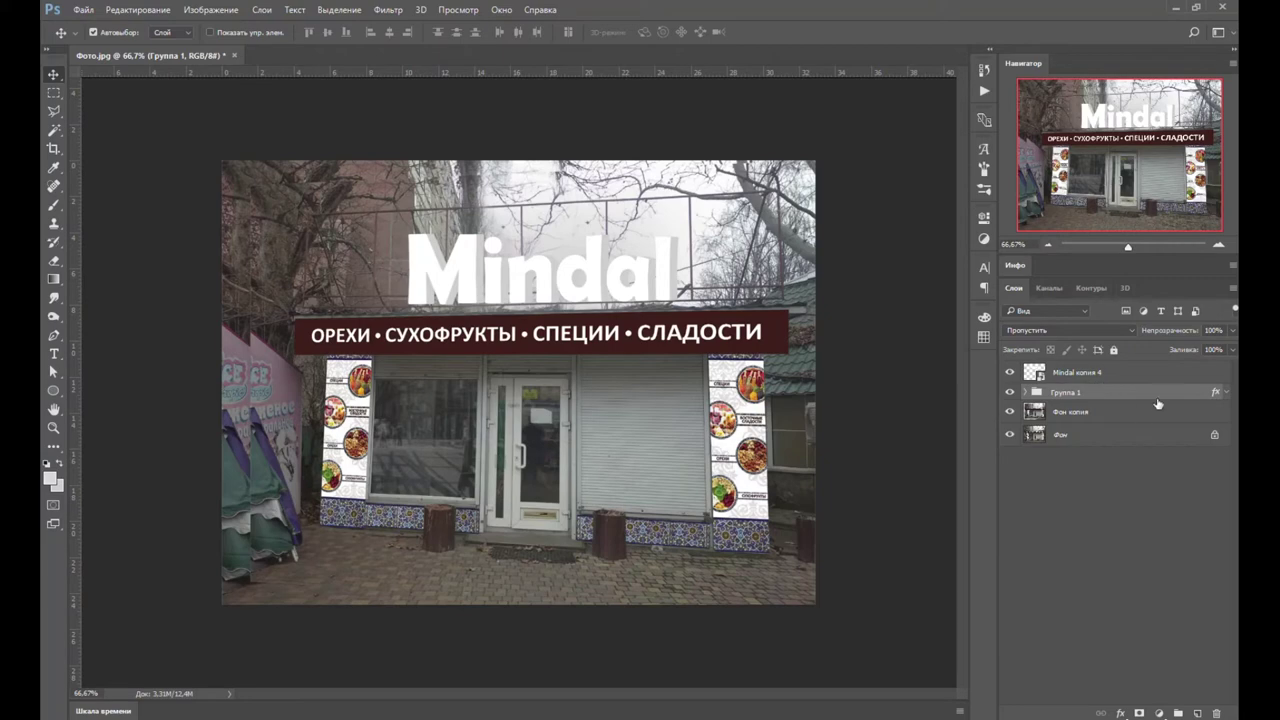
- Add an inner shadow to the lettering group with 35% opacity, an 11° angle, 6 px distance and 8 px size
double_click(1164, 396)
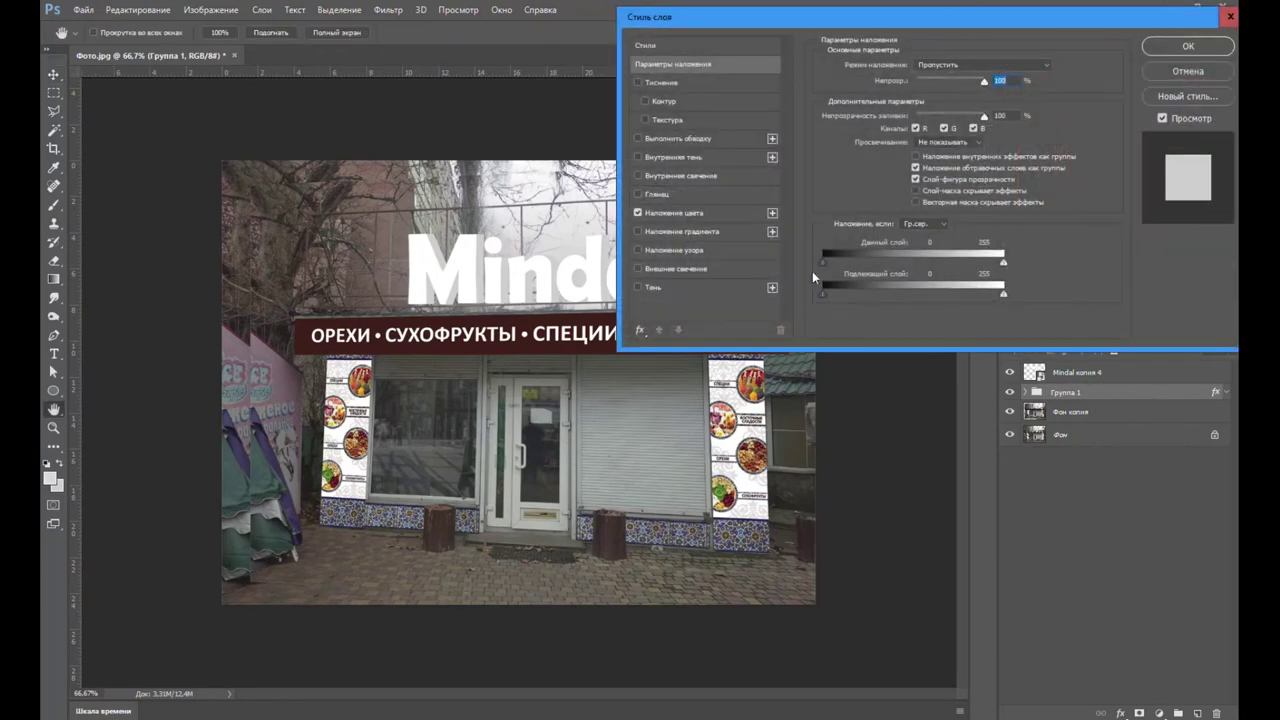
click(637, 157)
drag(591, 283, 583, 283)
drag(588, 271, 566, 271)
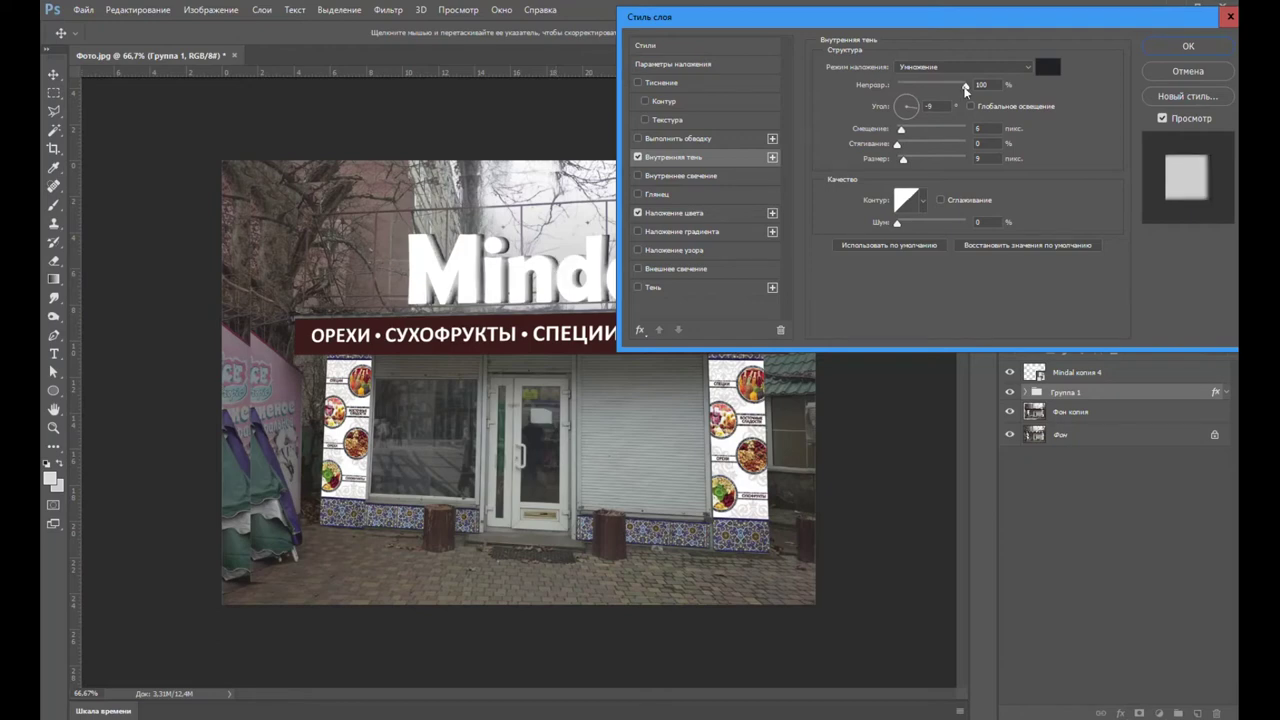
drag(966, 85, 921, 87)
scroll(982, 158, down, 1)
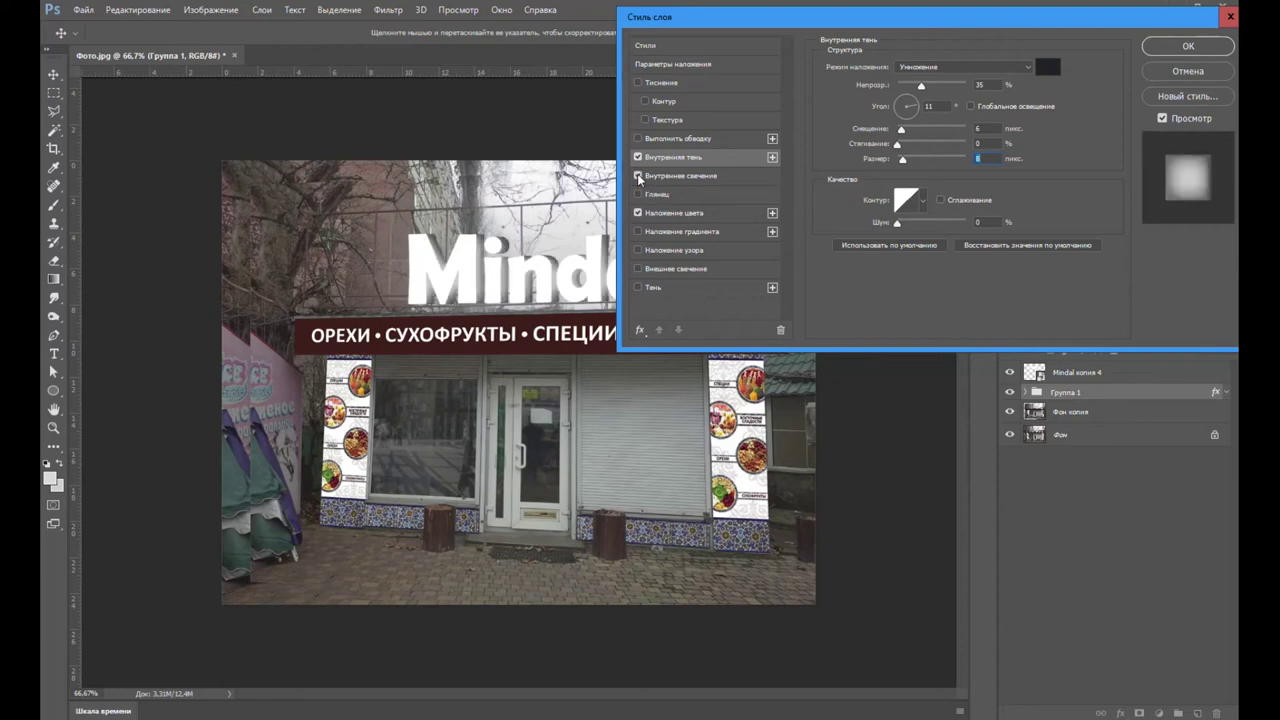
- Add a dark inner glow with about 8% opacity to the lettering group and apply the layer style
click(641, 177)
drag(912, 86, 904, 86)
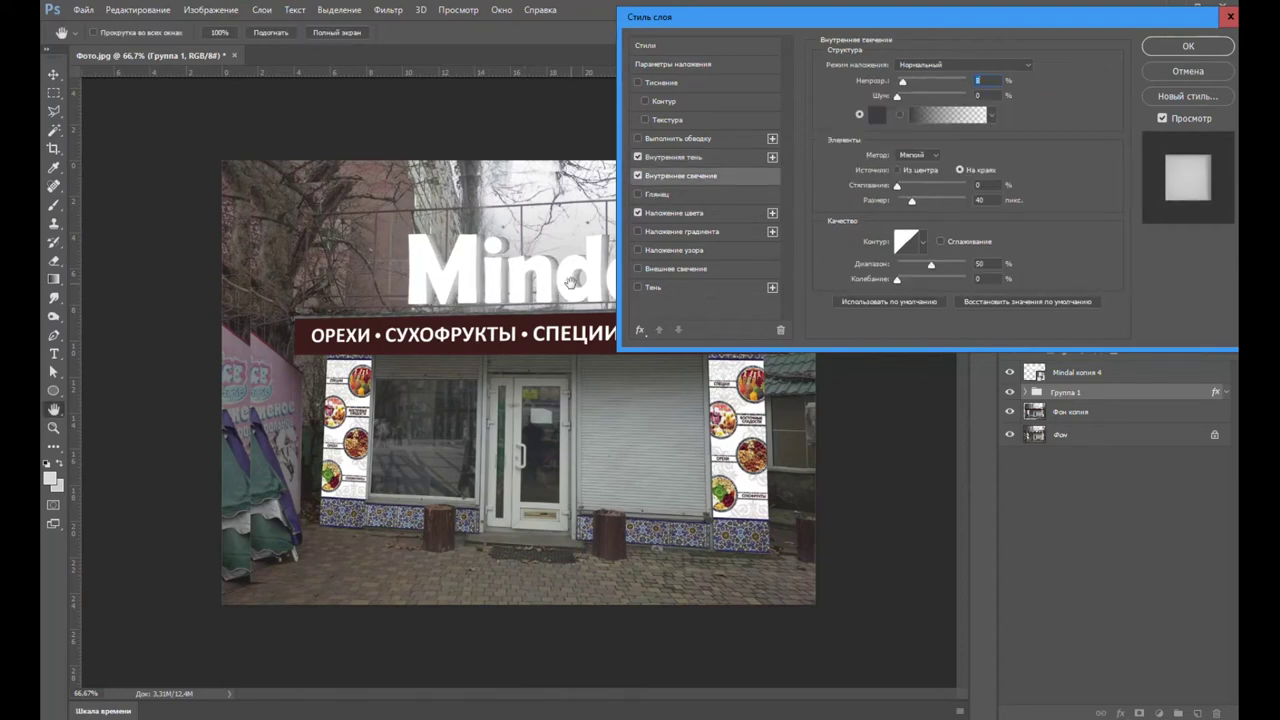
click(1188, 46)
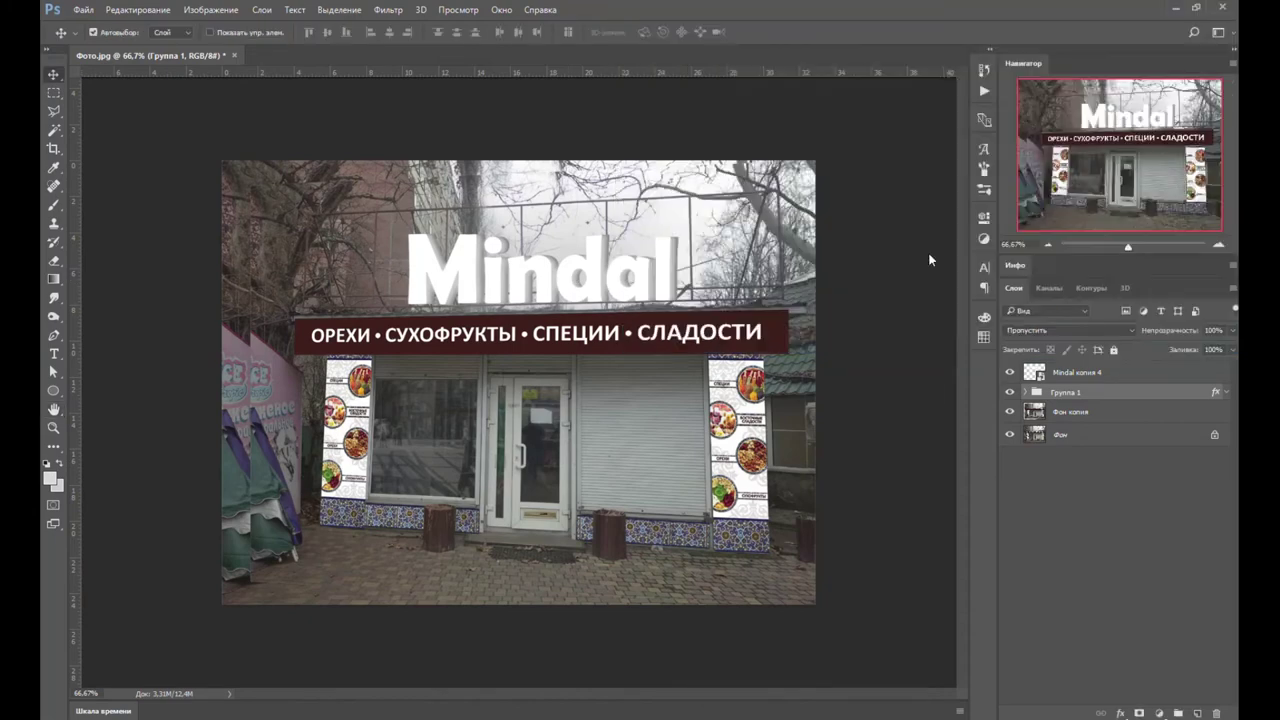
- Hide the original background layer and crop the canvas to about 31.3 × 21.9 cm, removing the transparent edges around the transformed photo
click(1010, 436)
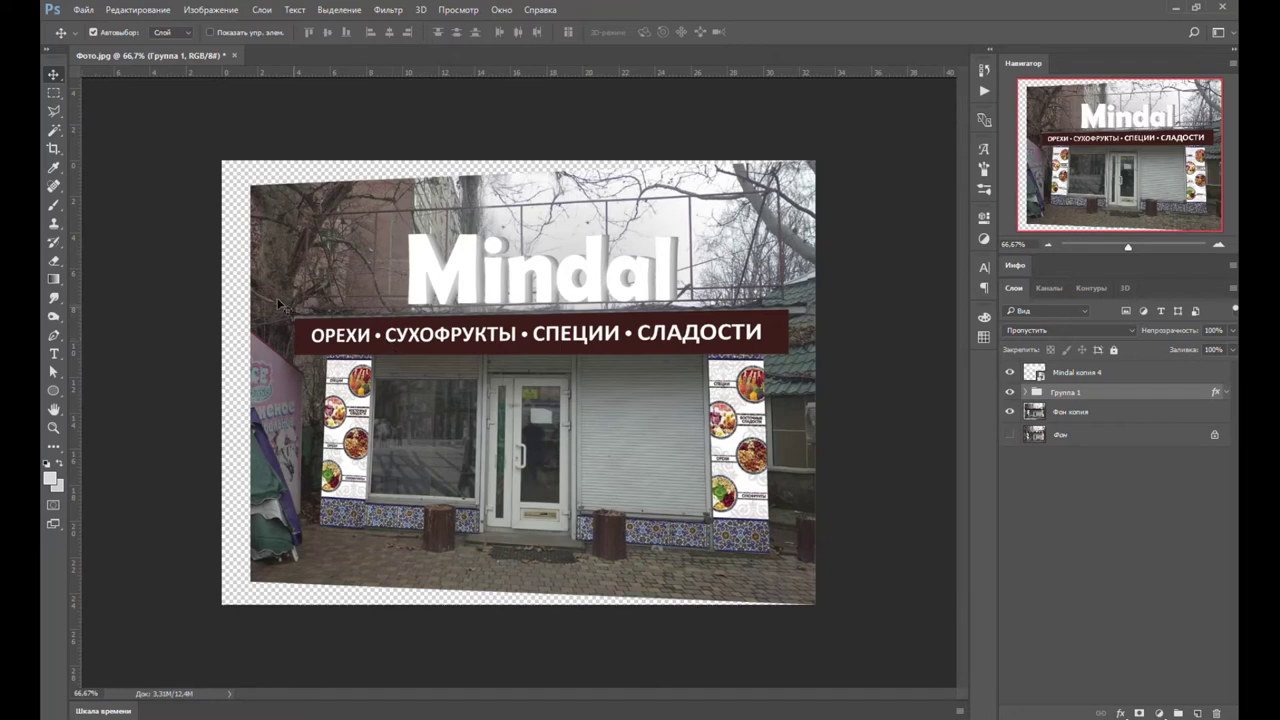
click(53, 150)
drag(250, 187, 835, 590)
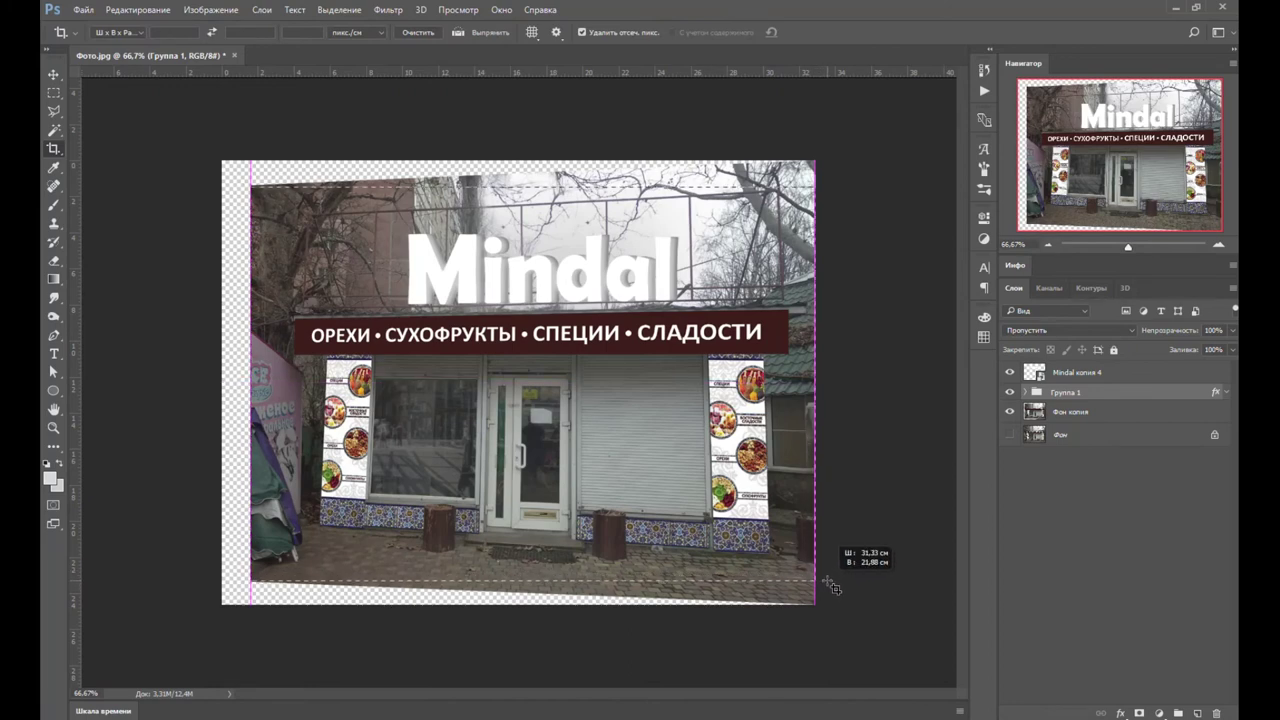
key(Return)
key(v)
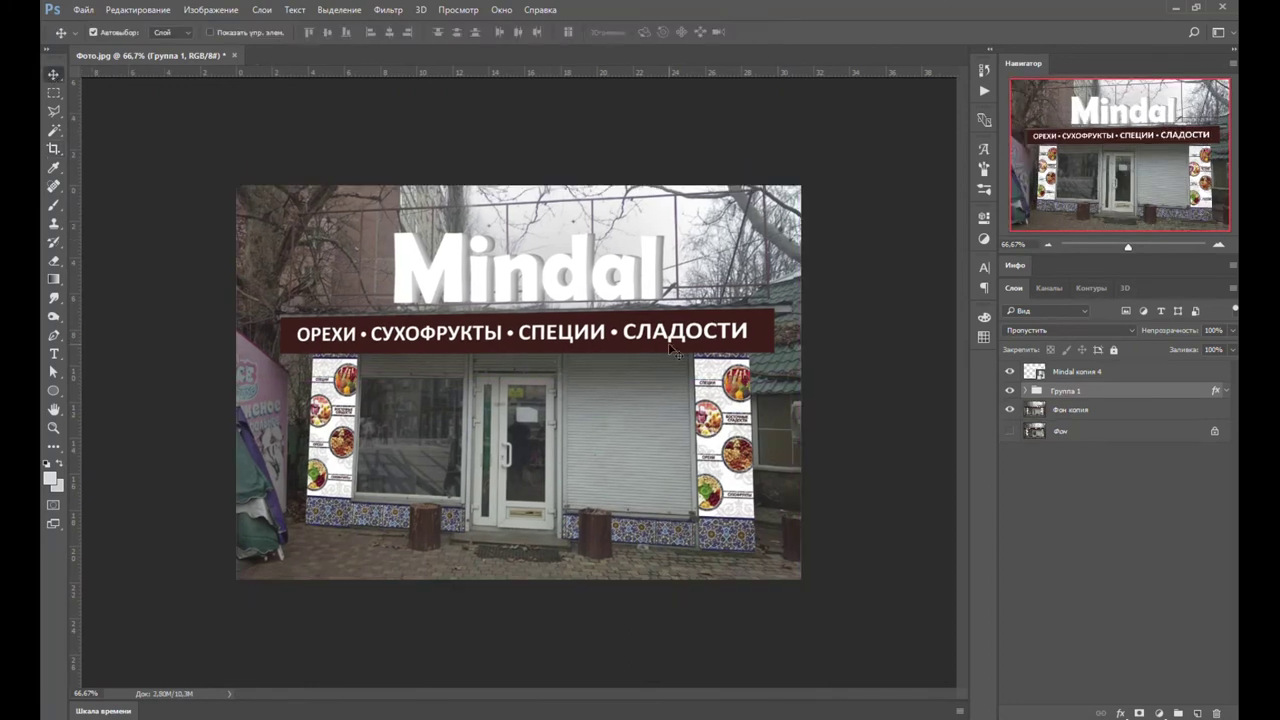
- Replace the Mindal text inside the lettering smart object with "Аптека", save it and check the sign in the storefront photo
double_click(1036, 372)
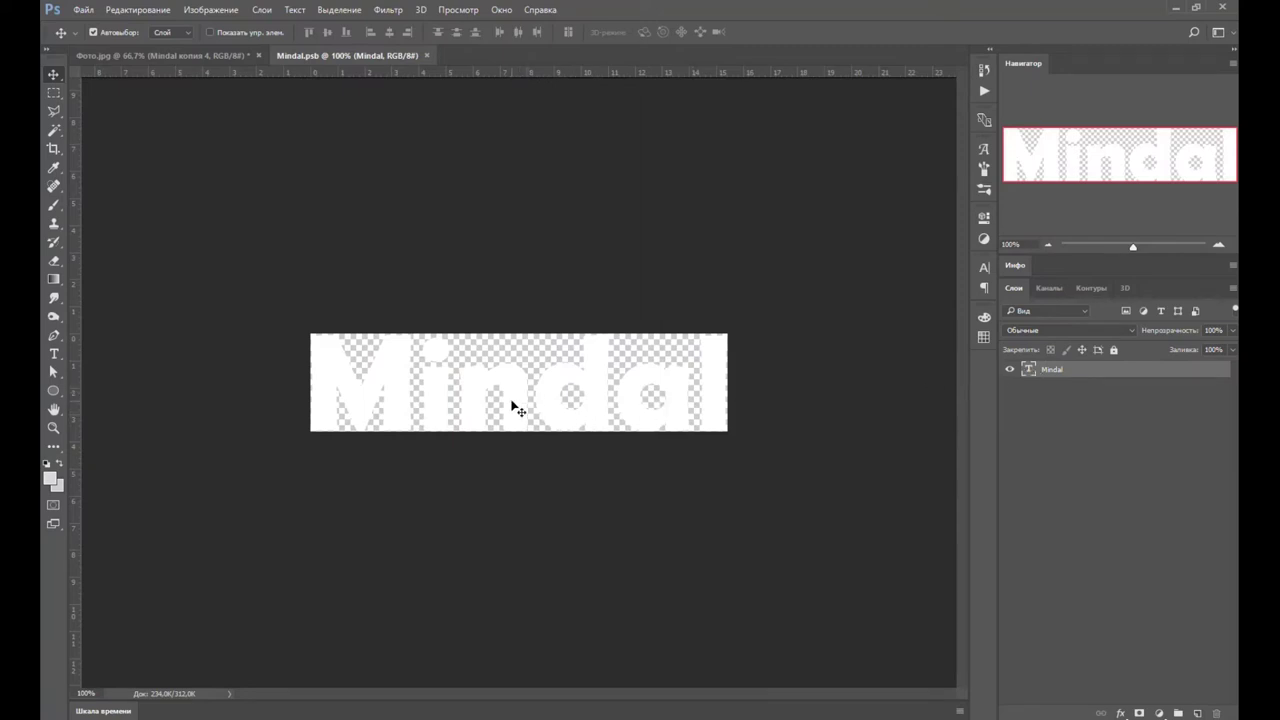
double_click(512, 402)
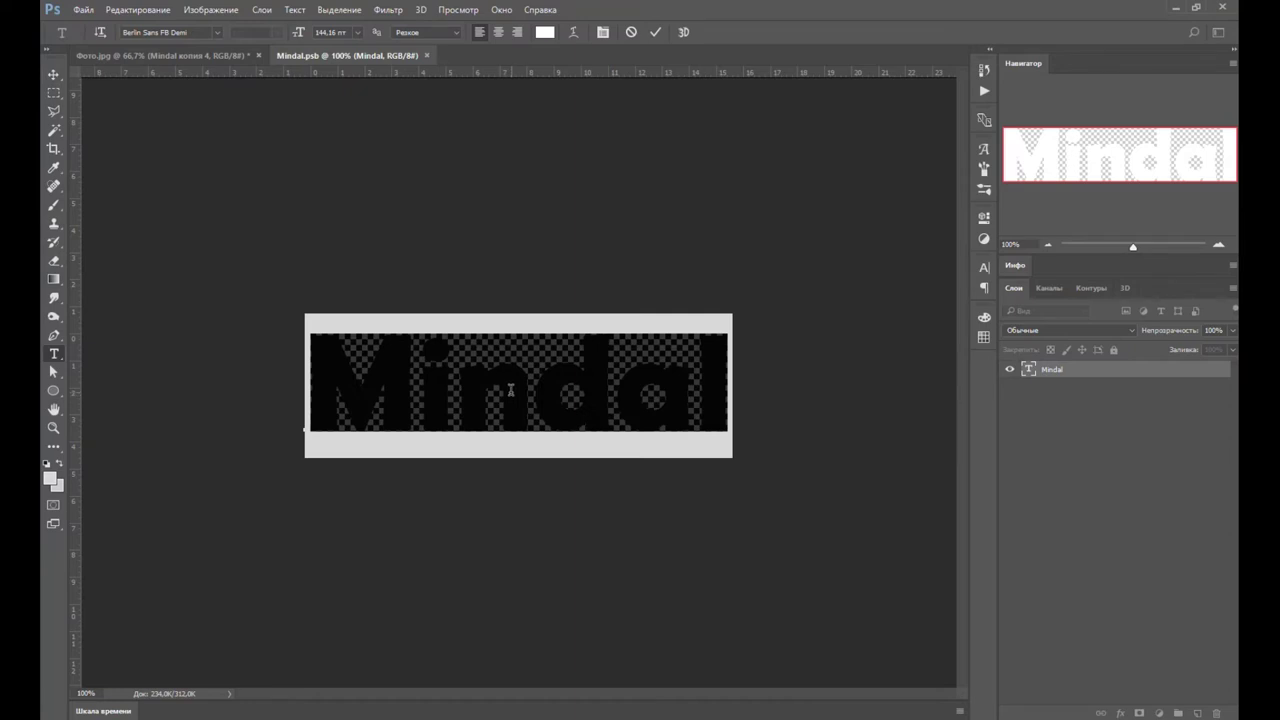
key(ctrl+Tab)
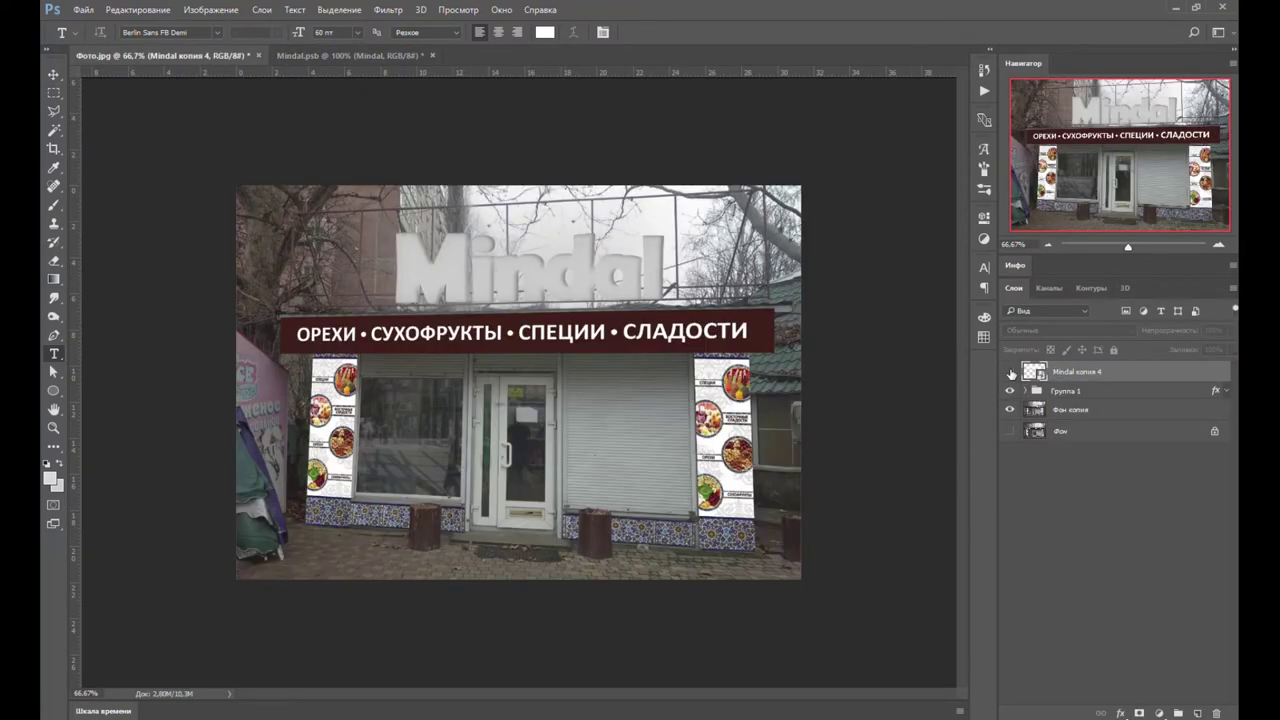
key(ctrl+Tab)
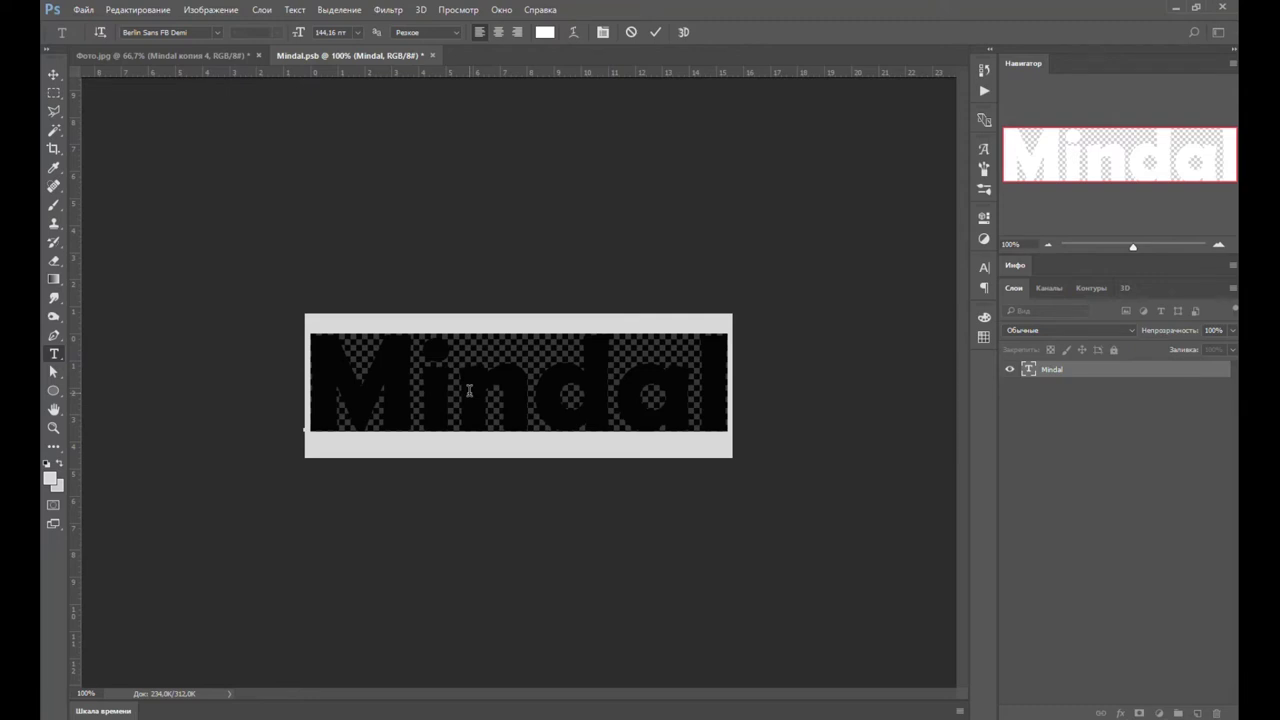
text(Fgntrf)
key(Pause)
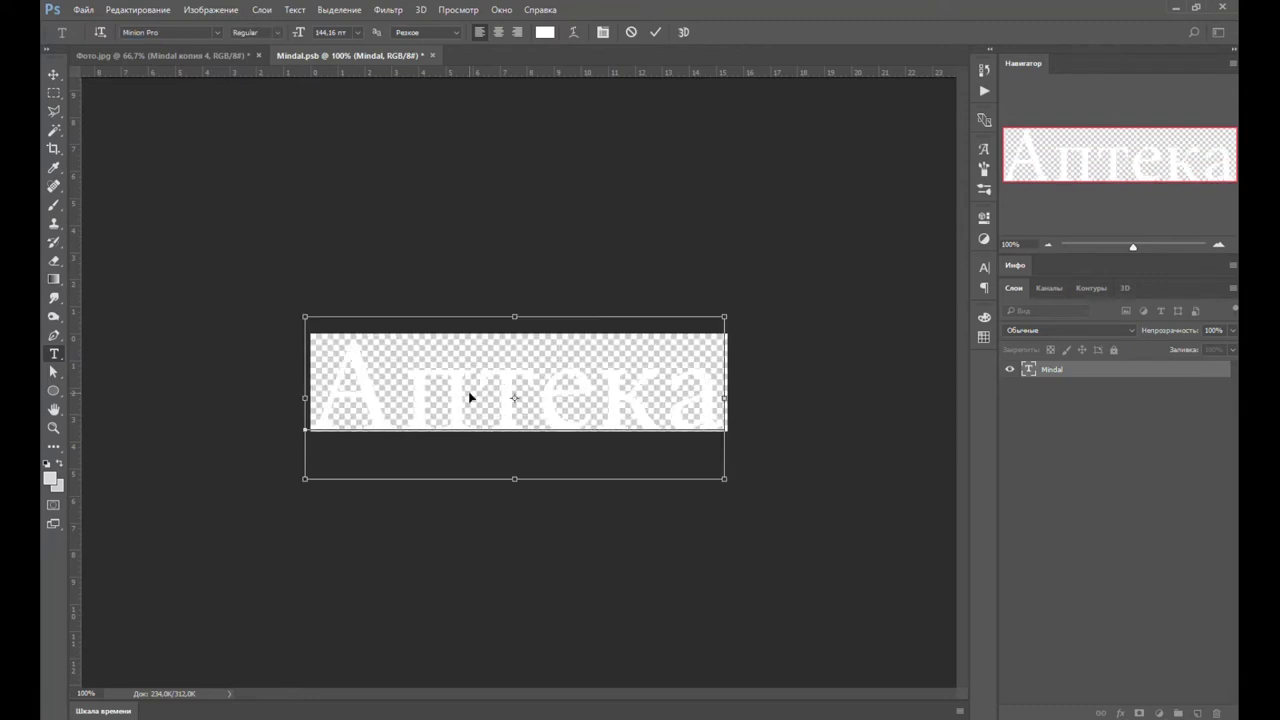
key(ctrl+Return)
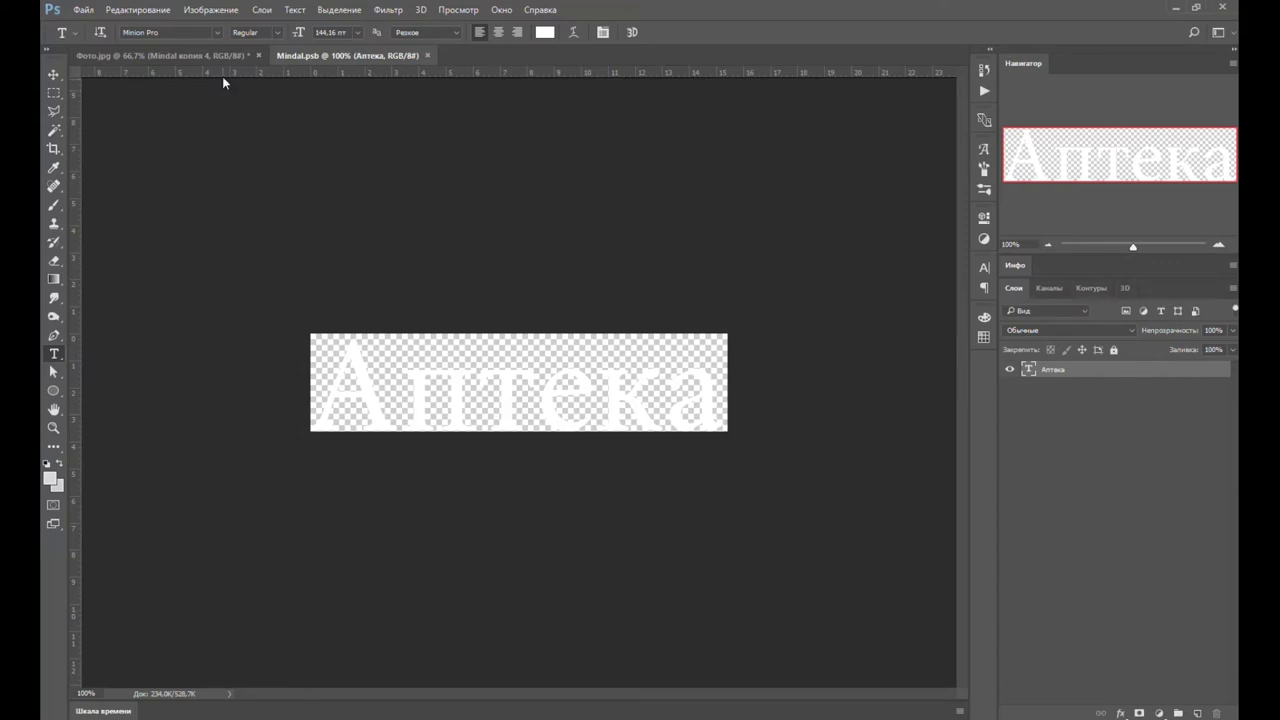
click(224, 56)
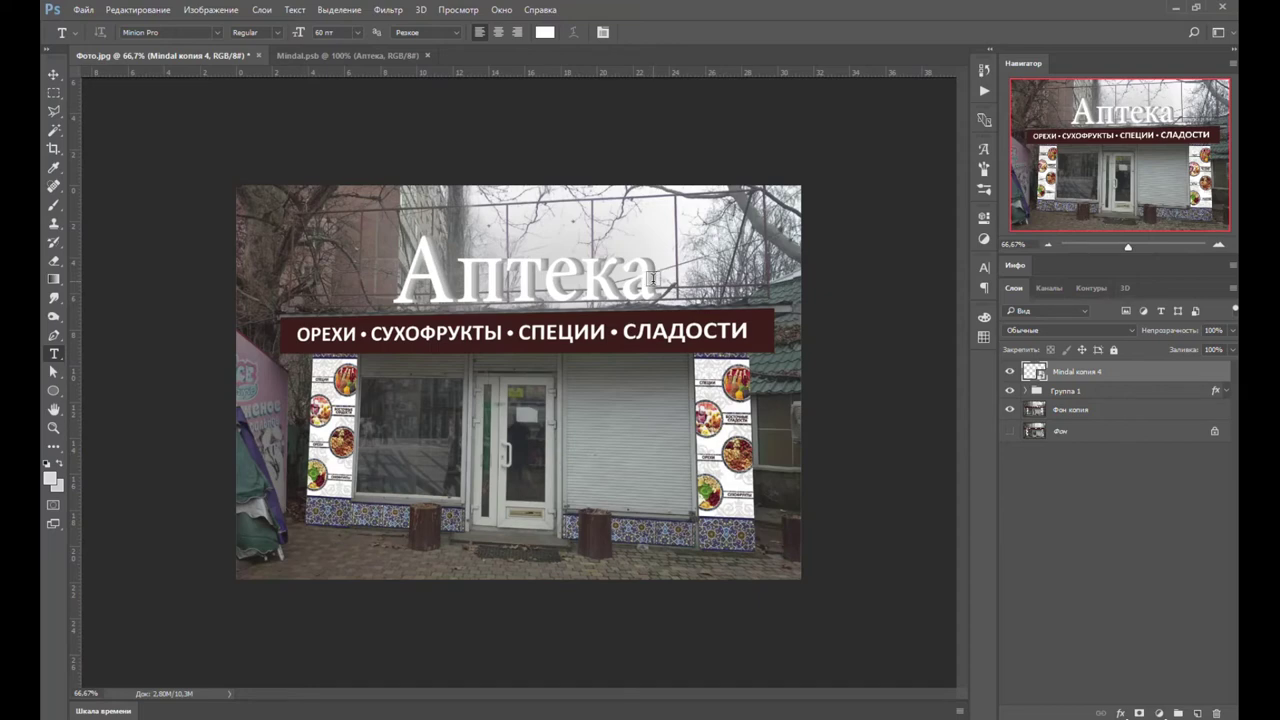
- Undo the text replacement inside the smart object, save it and return to the storefront document
click(338, 55)
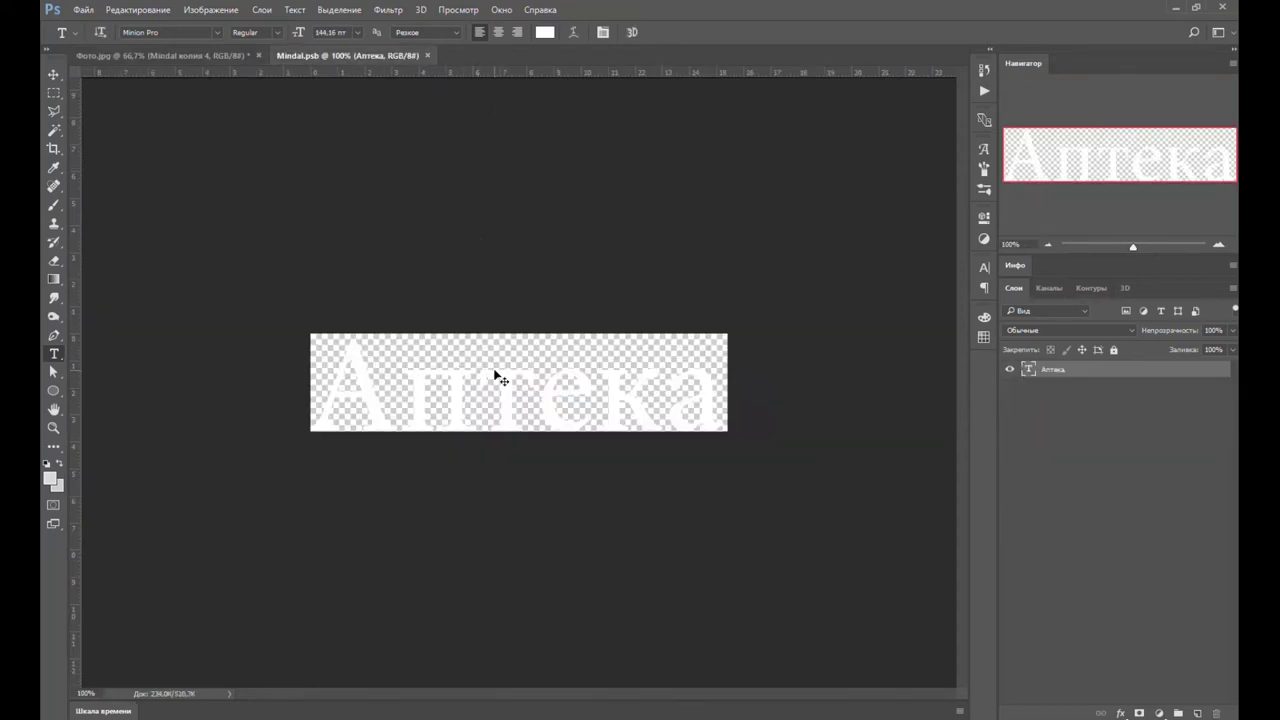
key(ctrl+z)
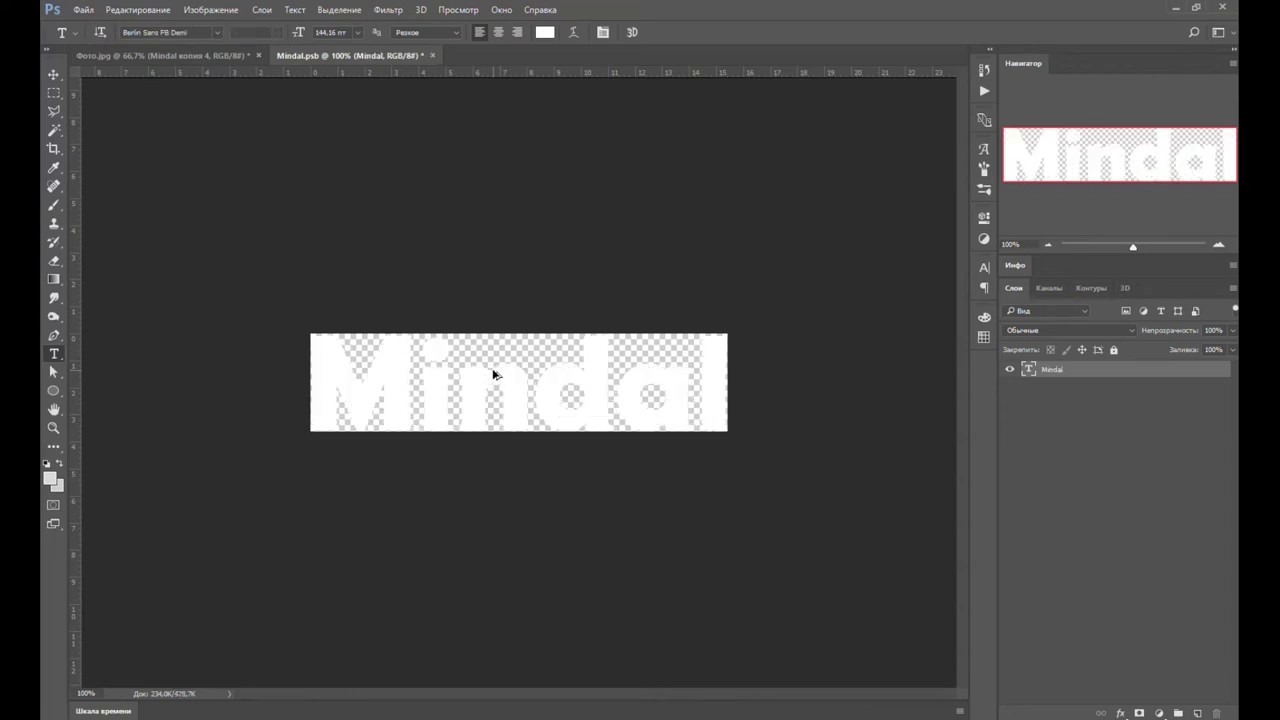
key(ctrl+s)
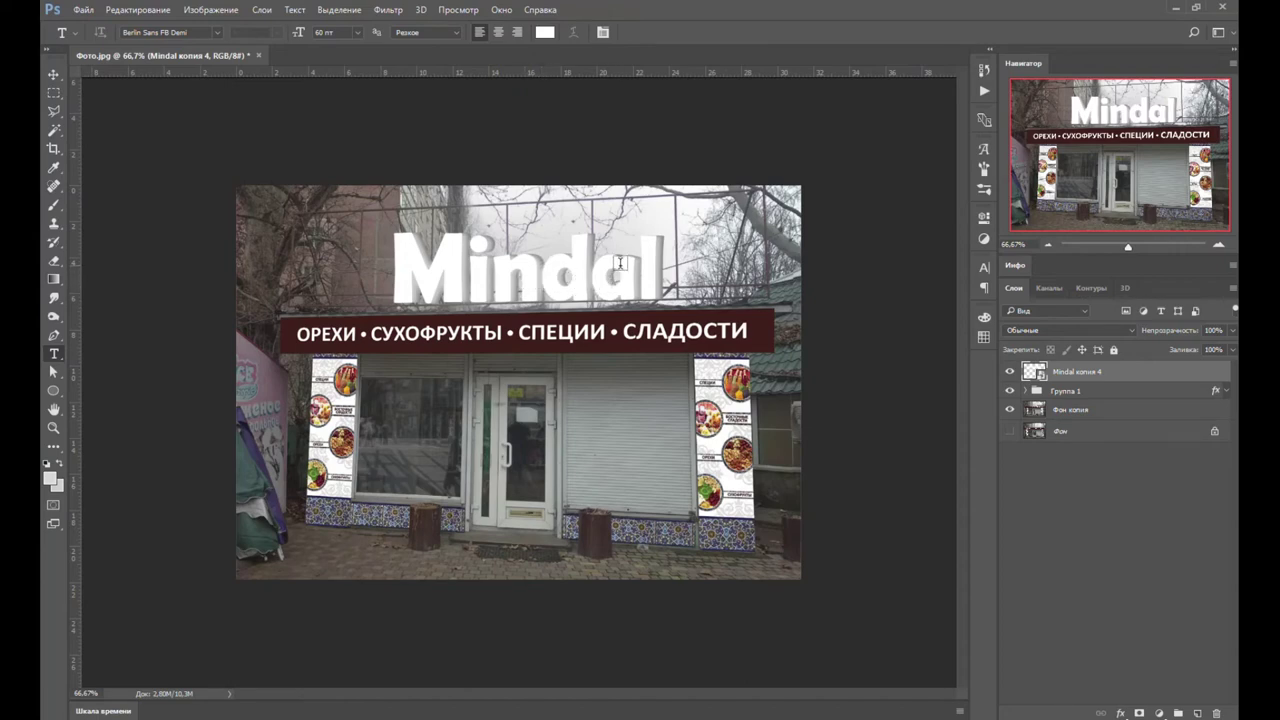
- Group the top Mindal lettering layer with the lower lettering group and name the new group "День"
key(v)
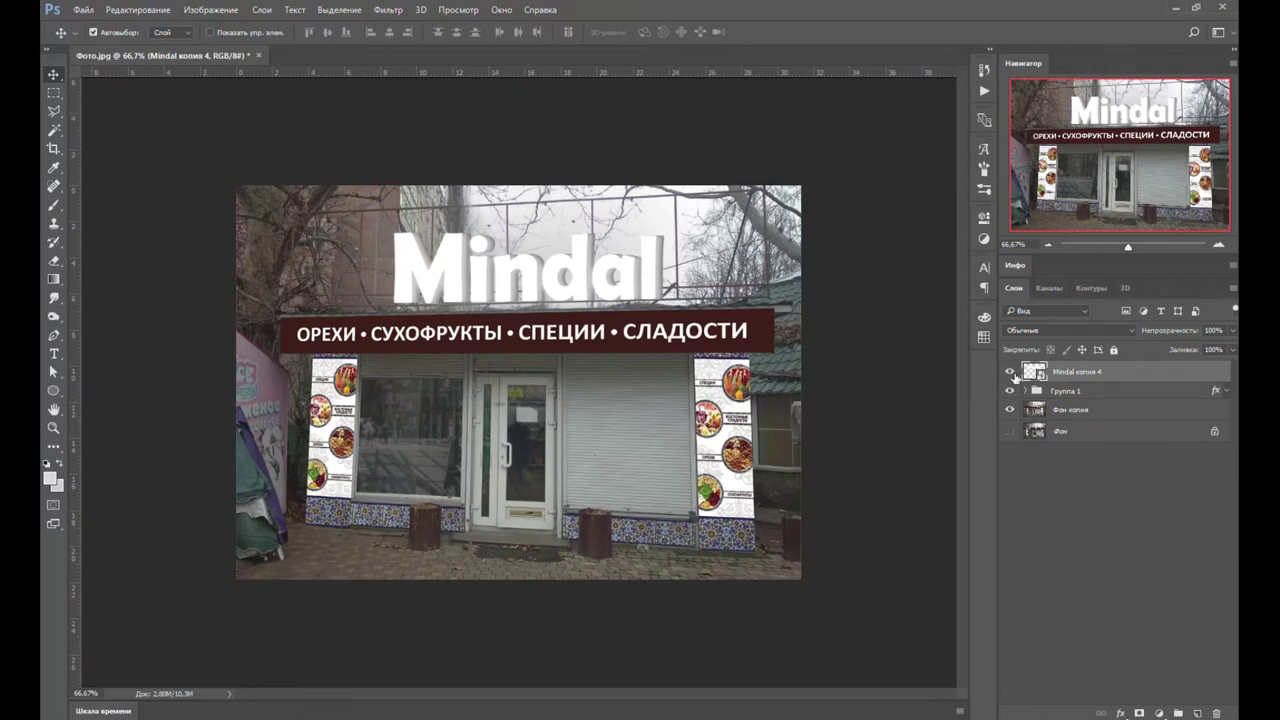
shift+click(1098, 391)
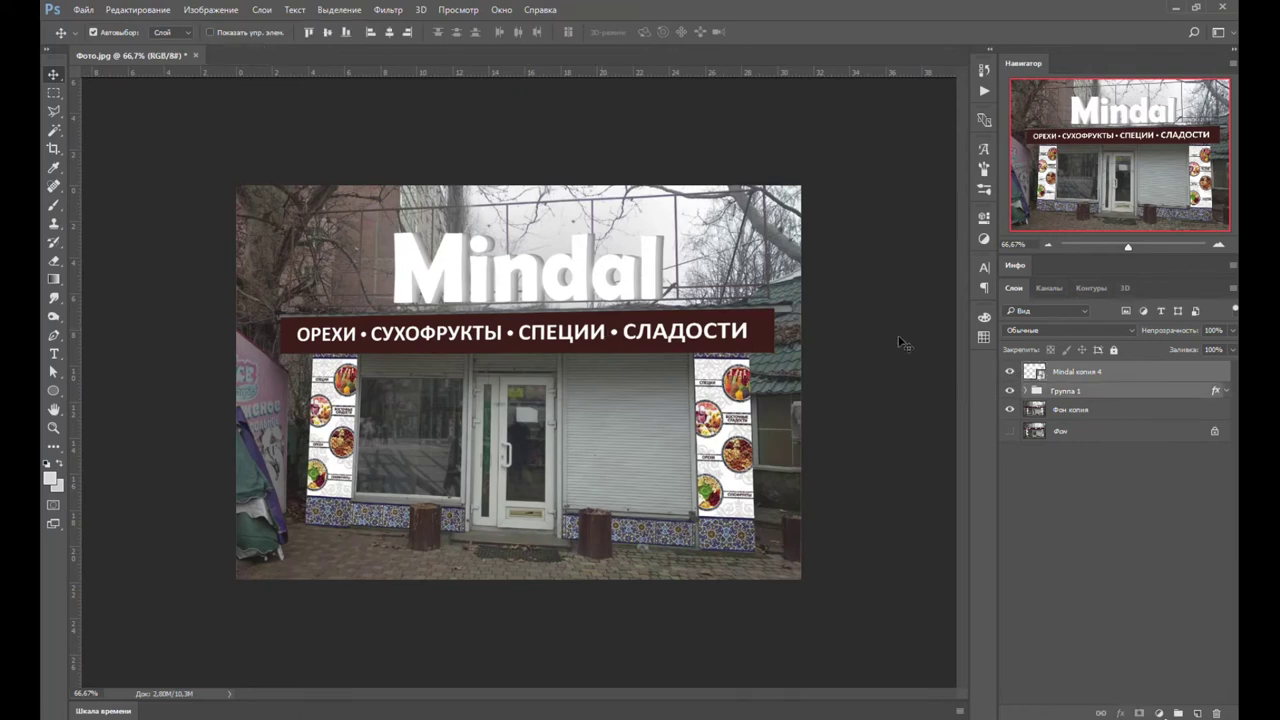
click(1010, 372)
click(1010, 372)
click(1010, 392)
key(ctrl+g)
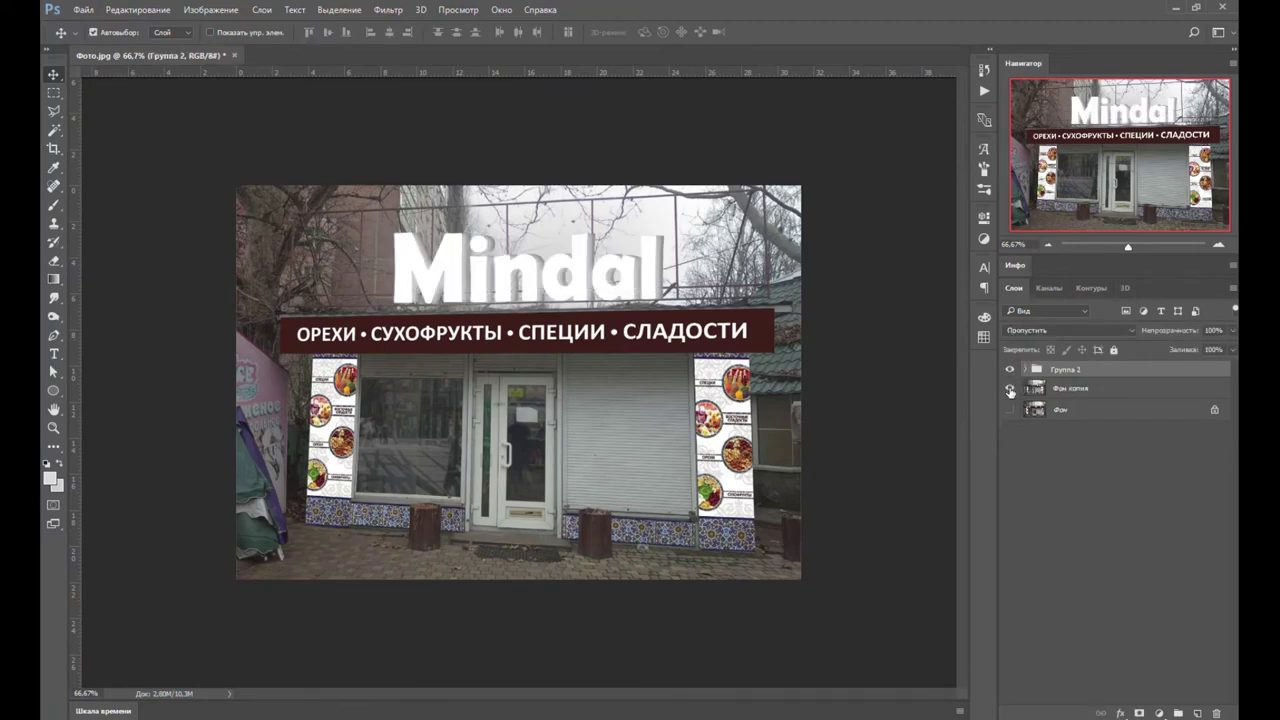
double_click(1065, 370)
text(День)
key(Return)
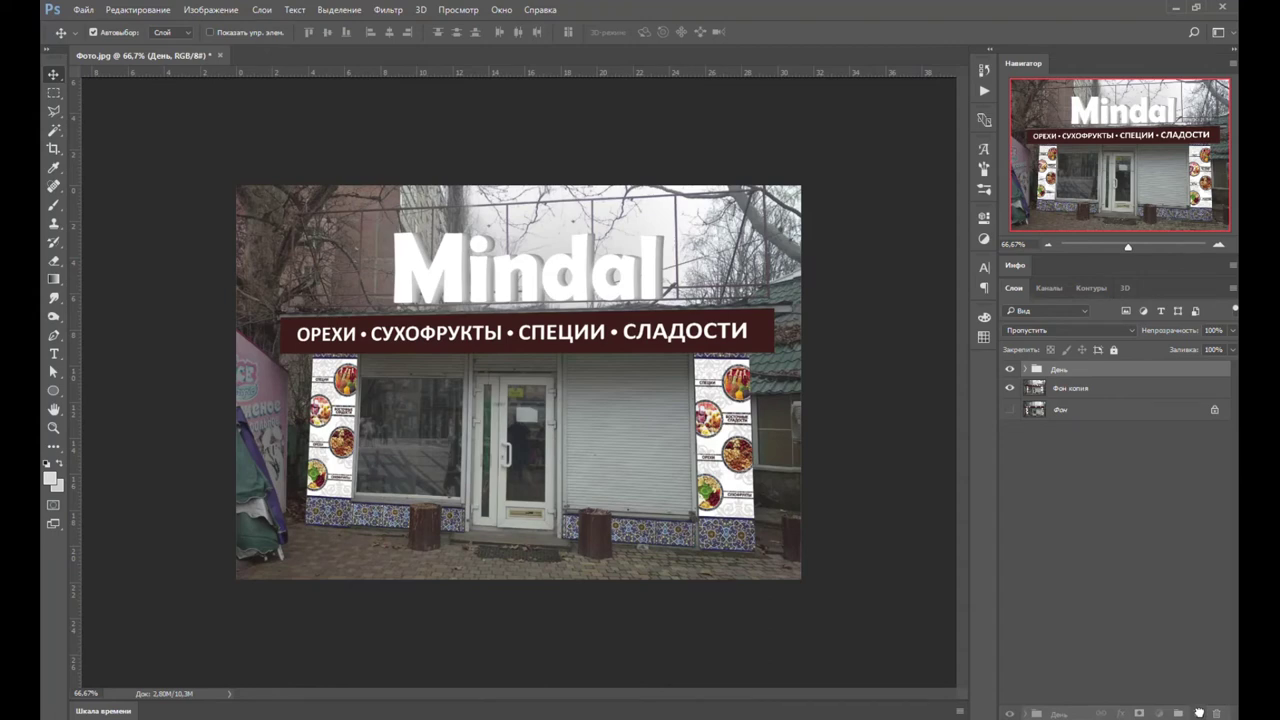
- Duplicate the "День" group as "Ночь", place the copy beneath it and hide "День"
key(ctrl+j)
double_click(1069, 369)
text(Ночь)
key(Return)
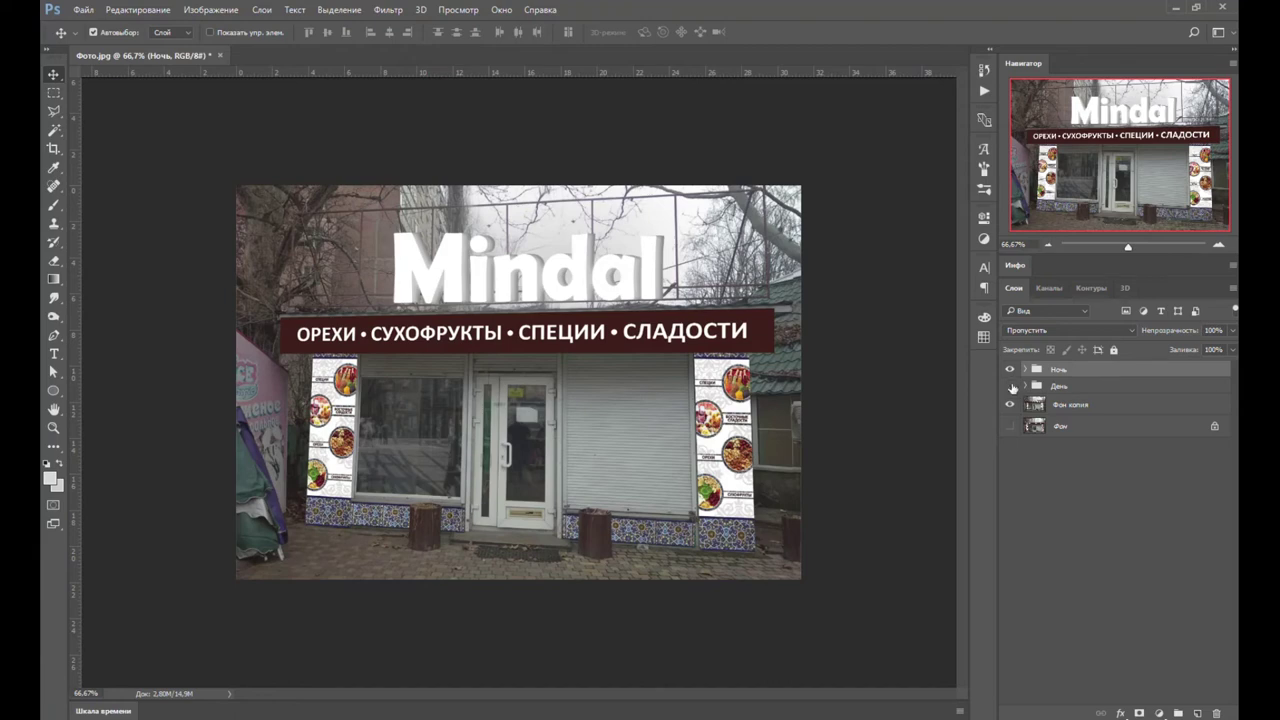
key(ctrl+bracketleft)
- Duplicate the "Фон копия" photo layer and set the copy's blend mode to Вычитание (Subtract)
click(1062, 404)
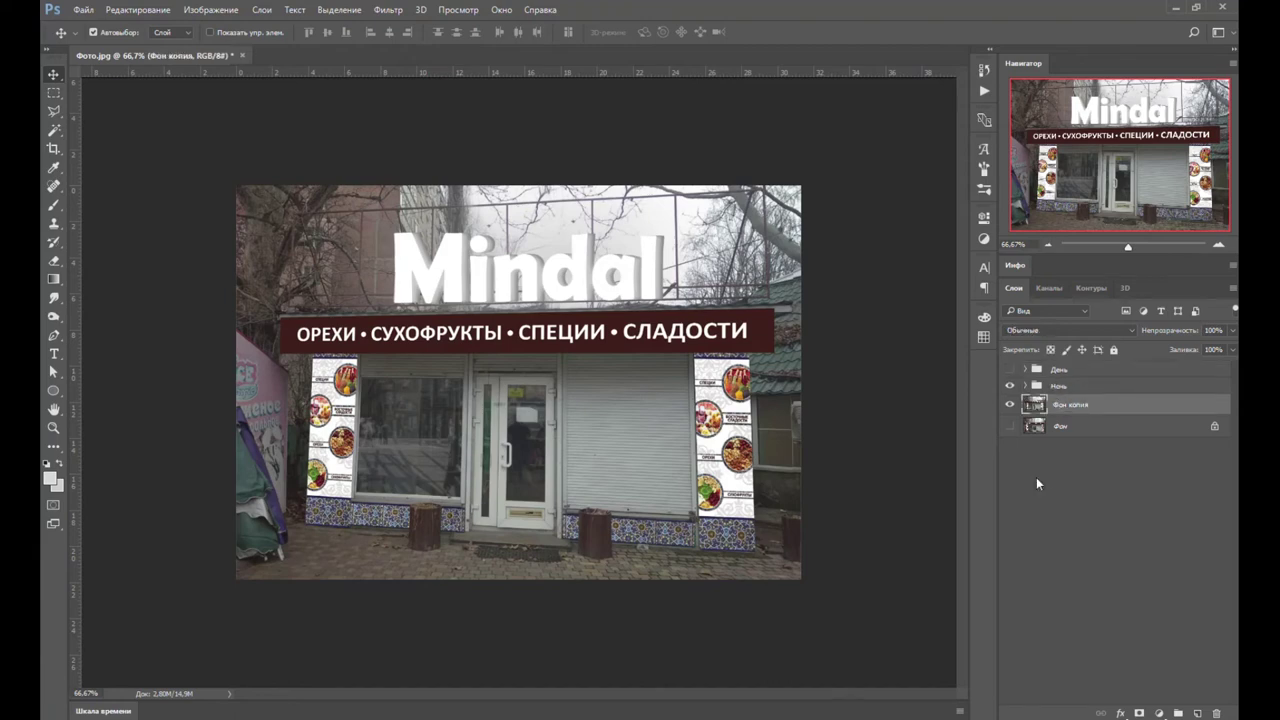
drag(1092, 407, 1200, 714)
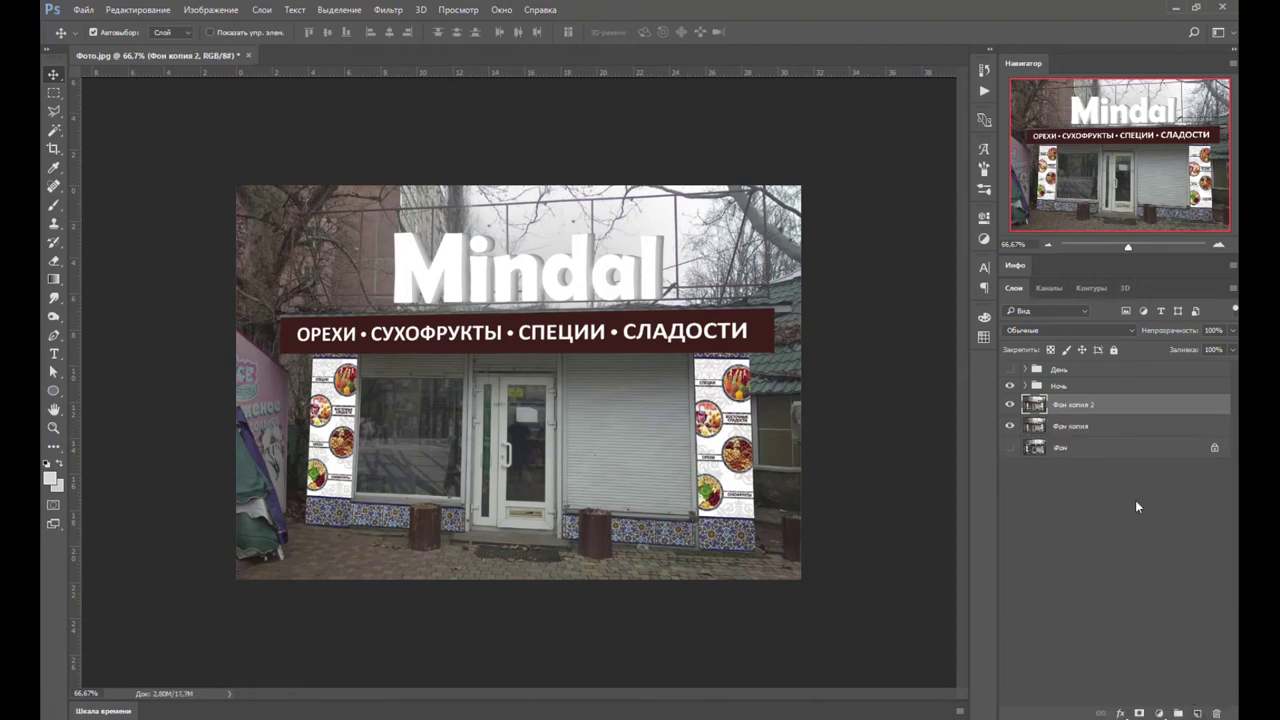
click(1112, 328)
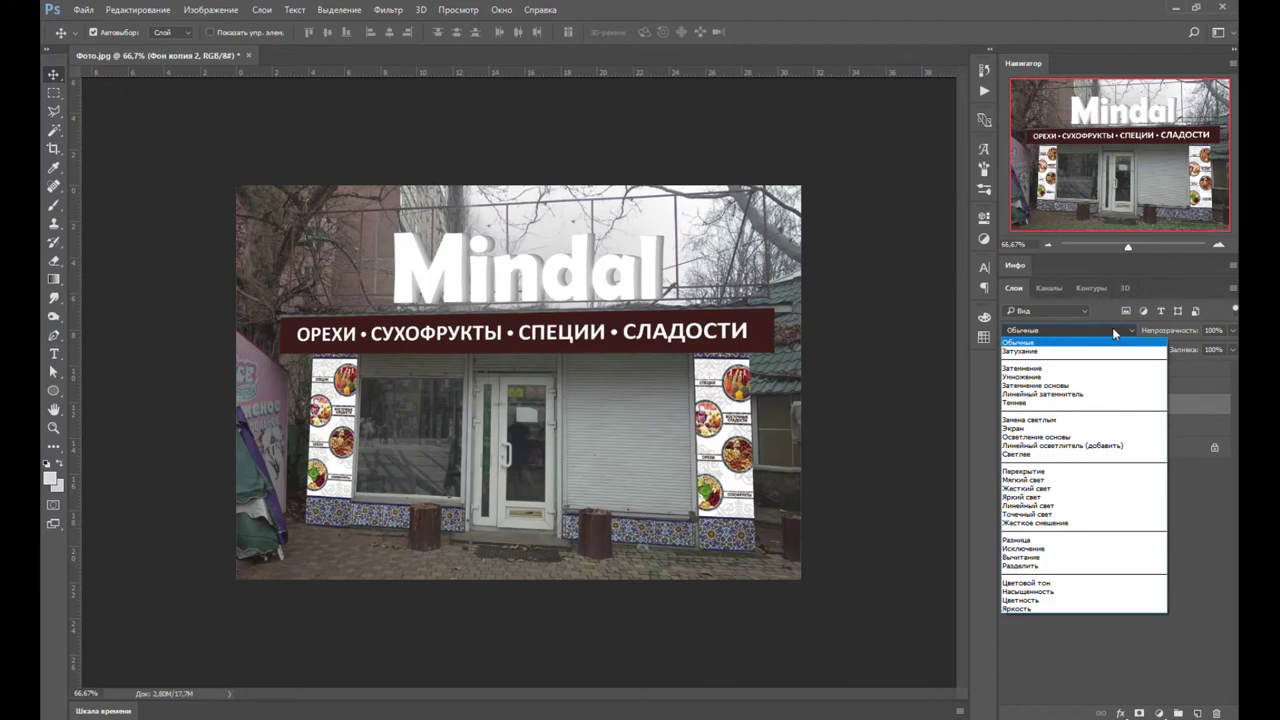
click(1027, 558)
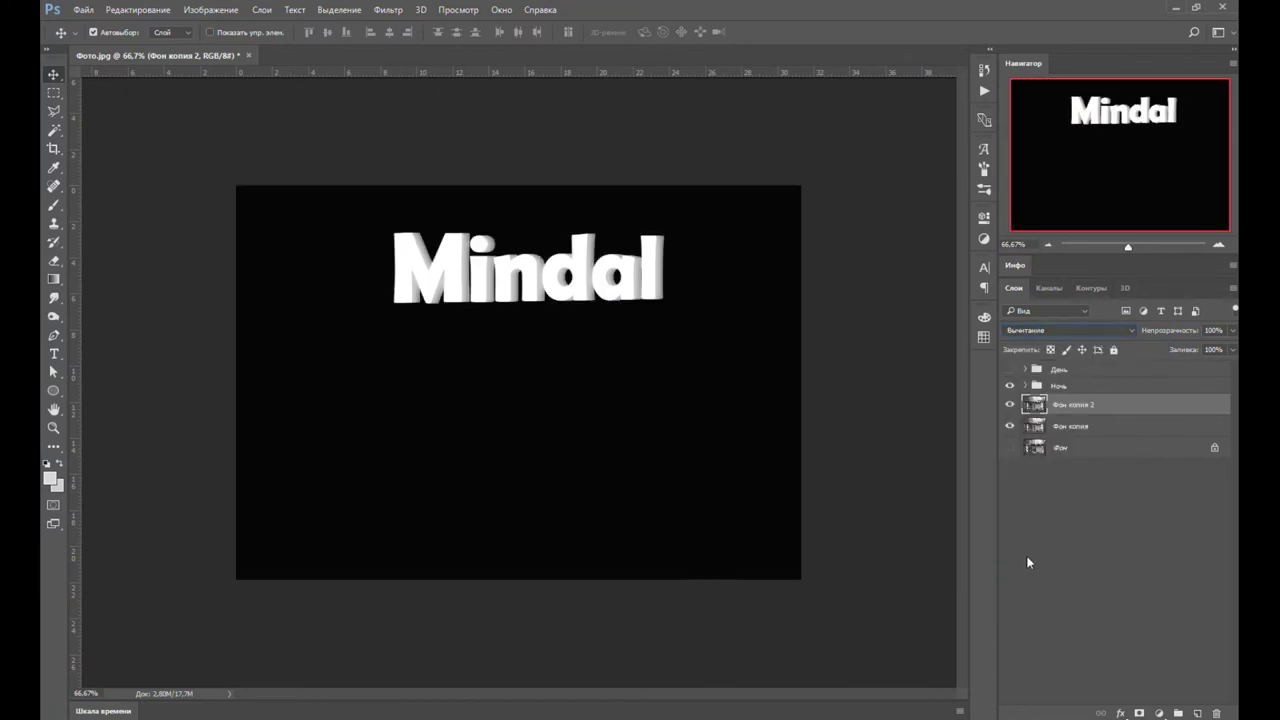
- Set the opacity of the subtracted photo copy to 79% for a night-time darkness
click(1190, 346)
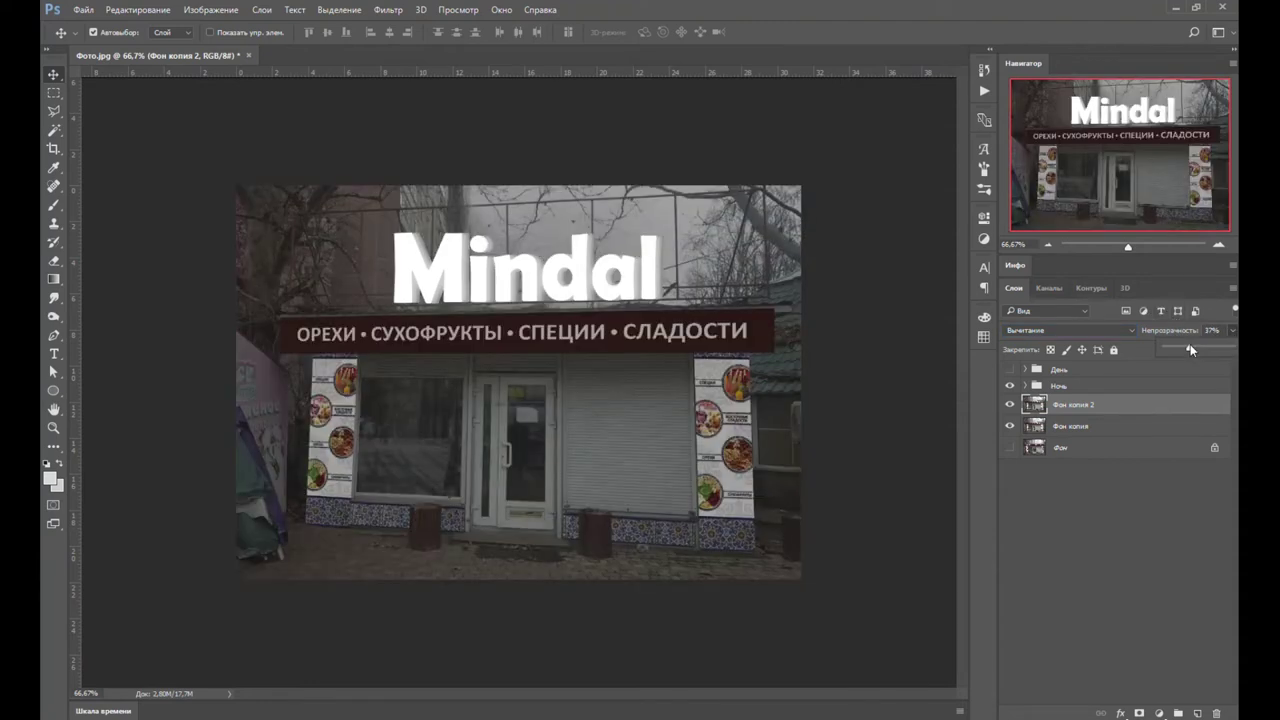
click(1205, 346)
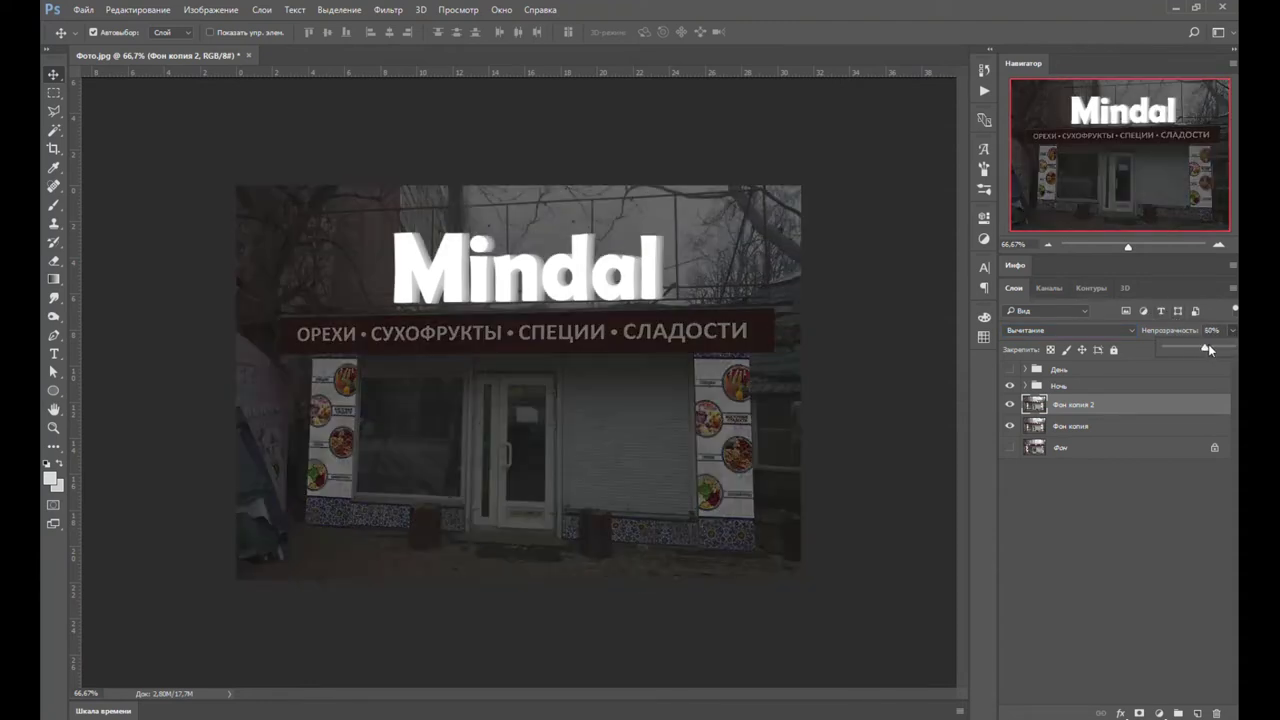
click(1211, 345)
click(1222, 345)
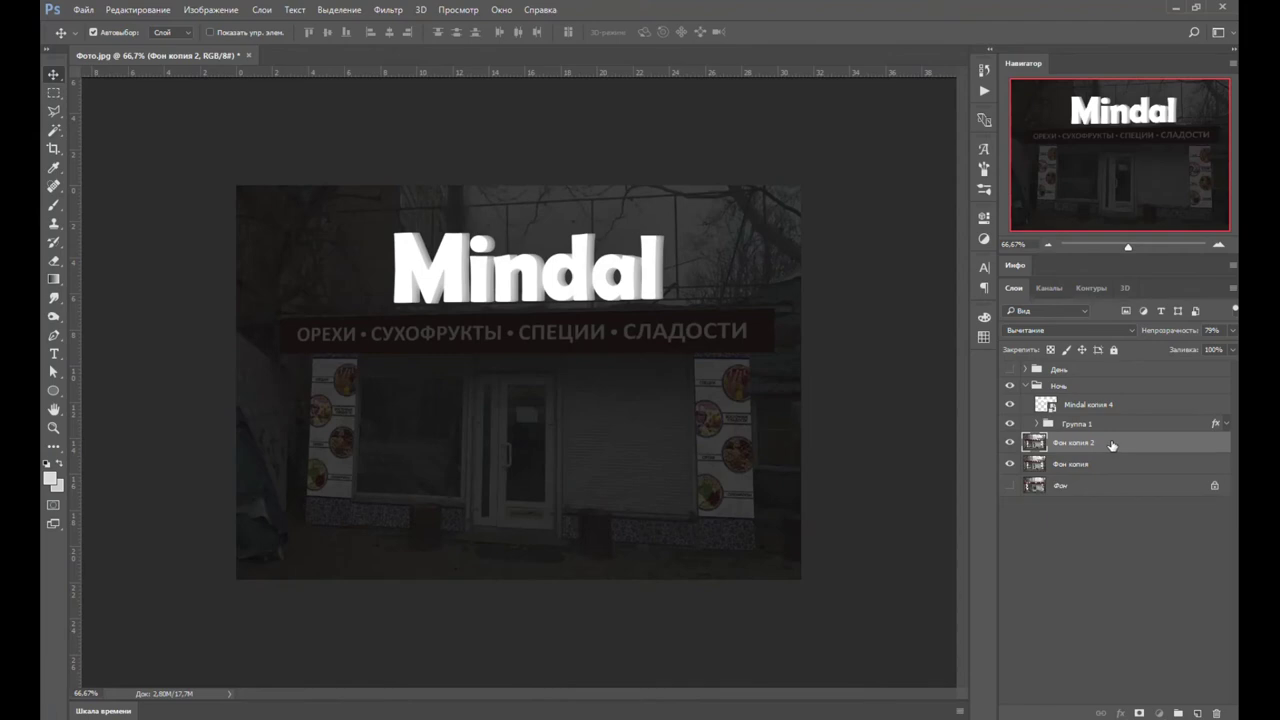
- Move the darkened photo copy to the bottom of the "Ночь" group and compare the day and night groups
drag(1112, 445, 1088, 421)
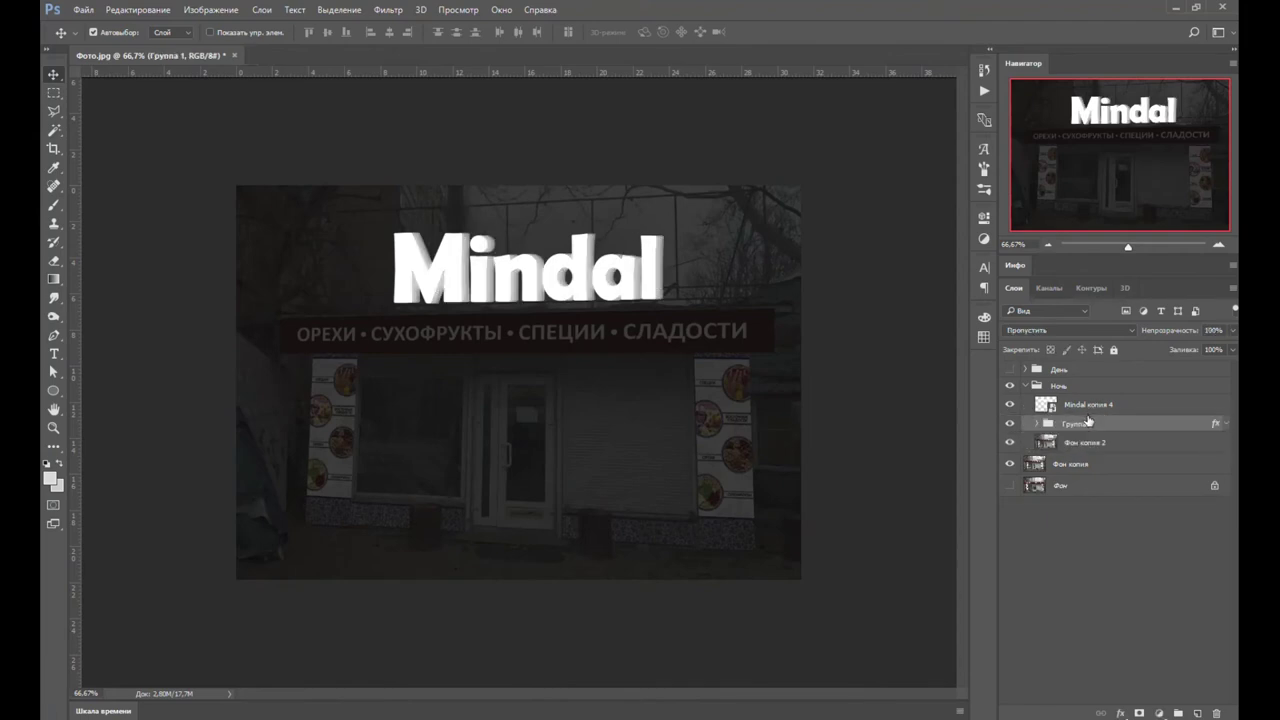
click(1025, 385)
click(1010, 385)
click(1010, 369)
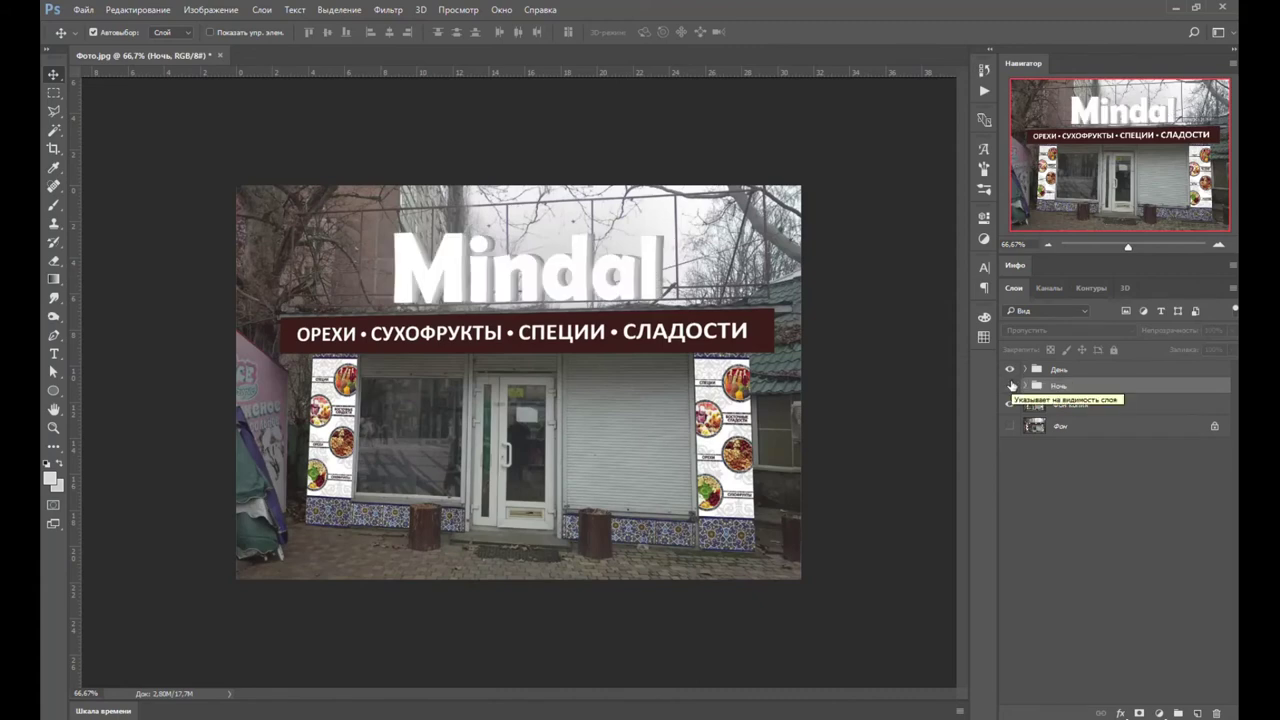
click(1010, 385)
click(1010, 369)
- Add an outer glow in white (ffffff) to the top Mindal lettering layer in "Ночь" and reduce the glow's opacity
click(1025, 385)
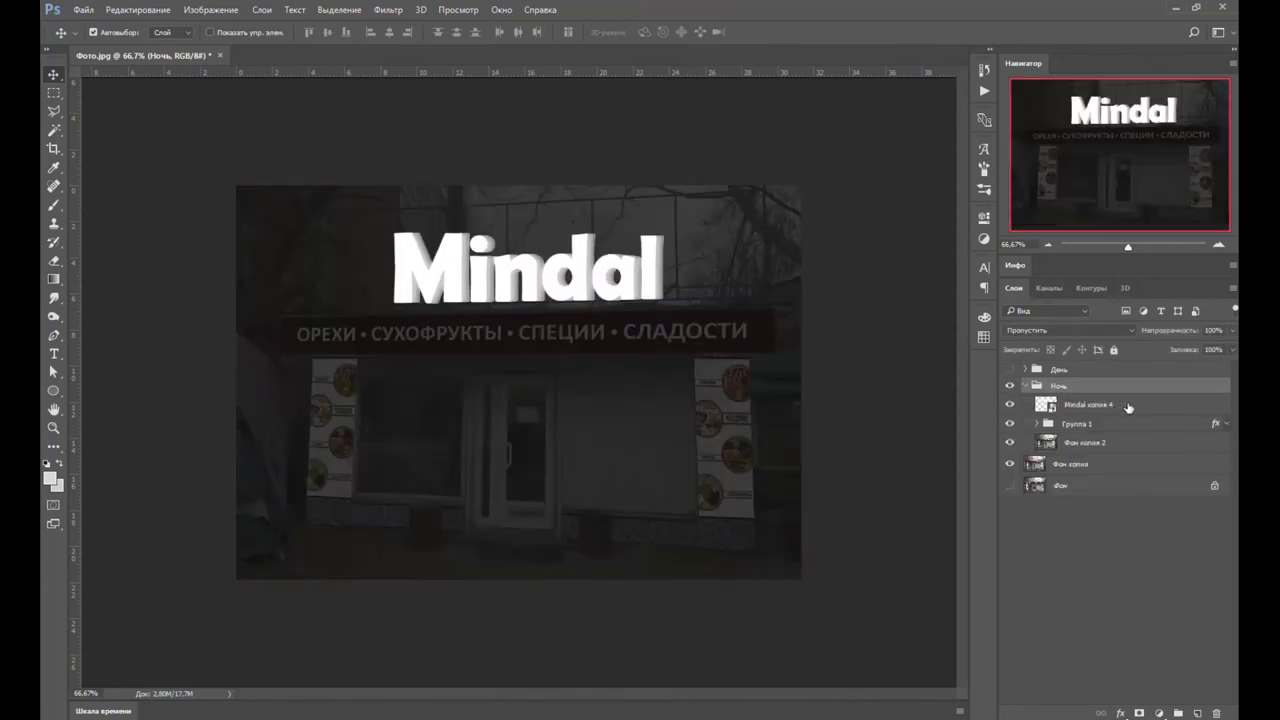
double_click(1129, 406)
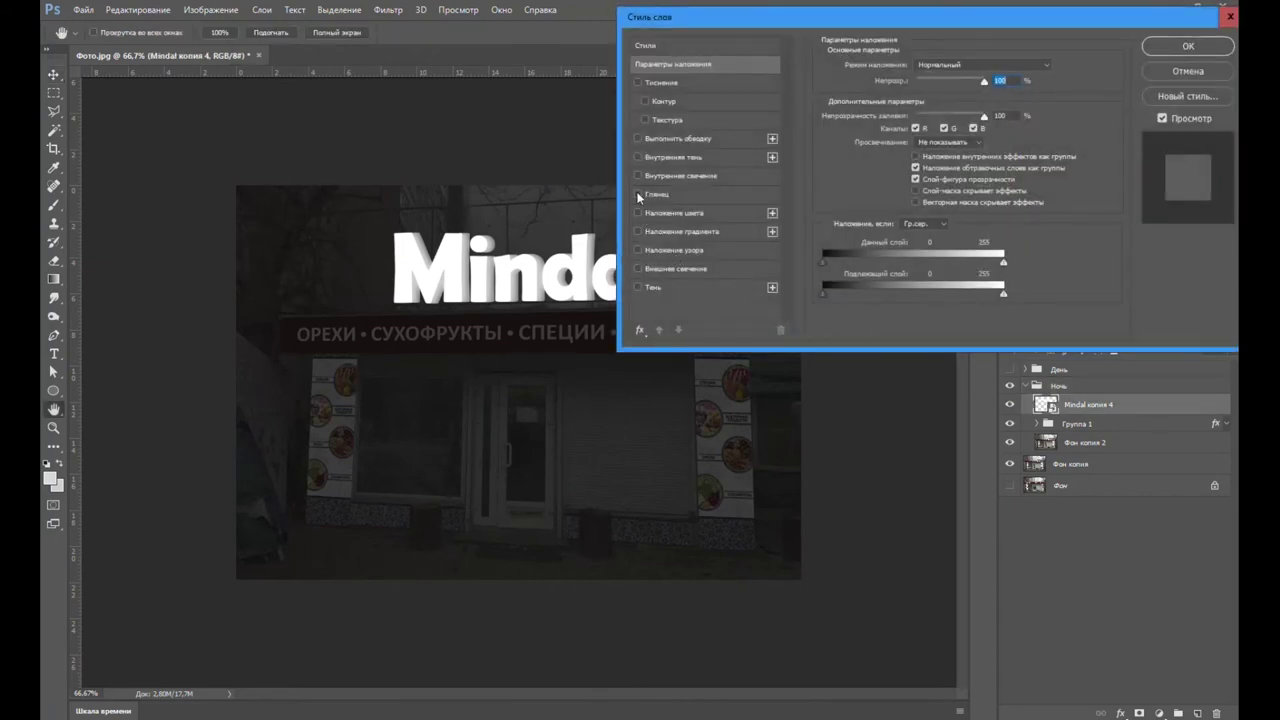
click(639, 269)
click(664, 267)
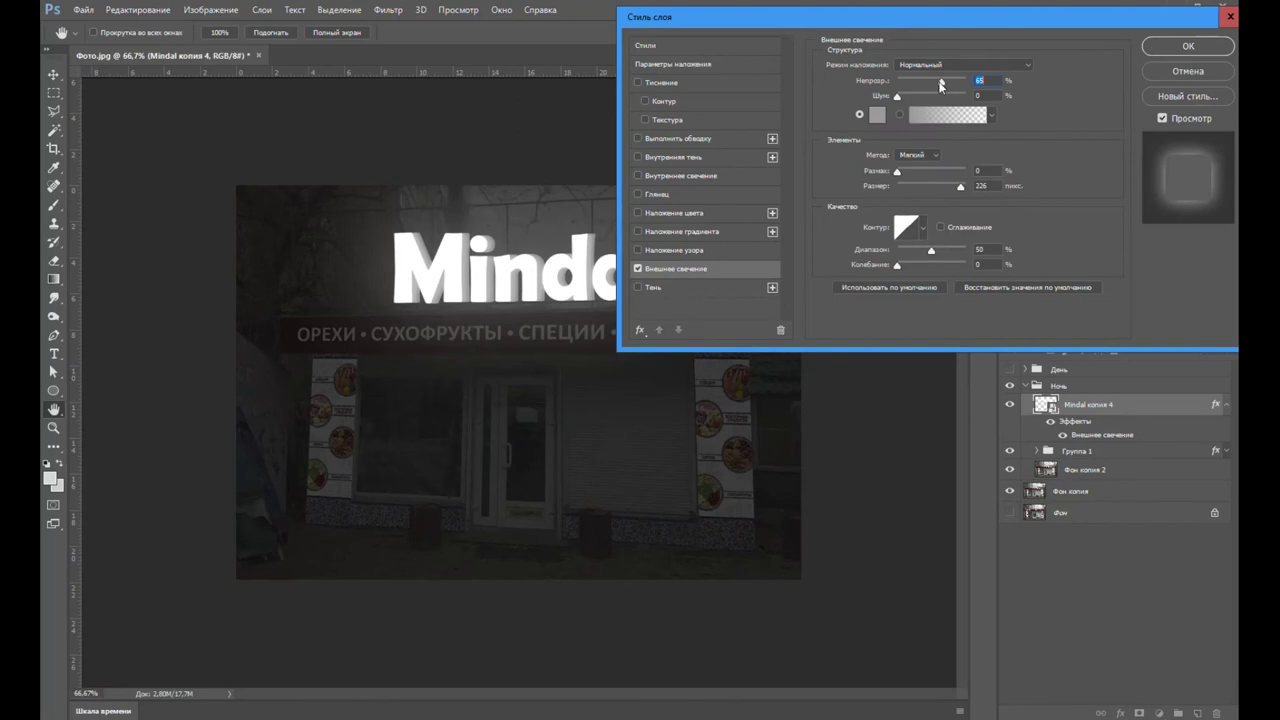
click(864, 120)
click(854, 83)
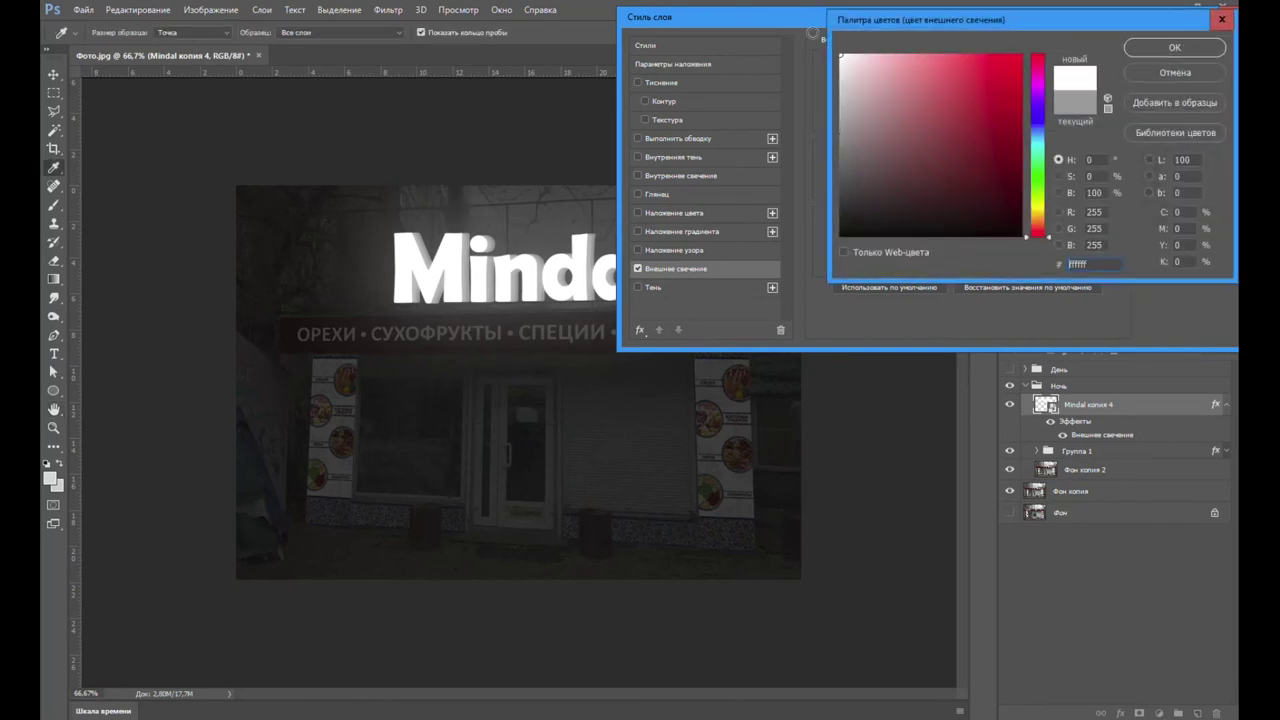
key(Return)
drag(941, 81, 921, 81)
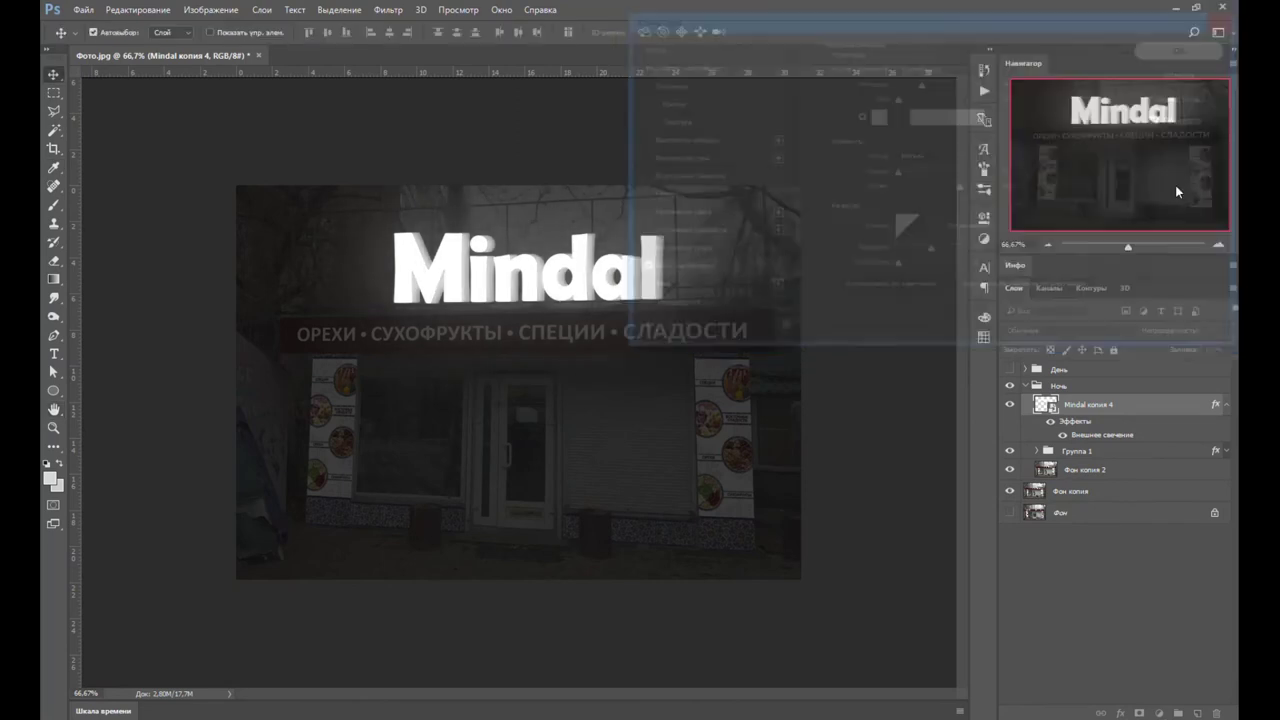
click(1227, 404)
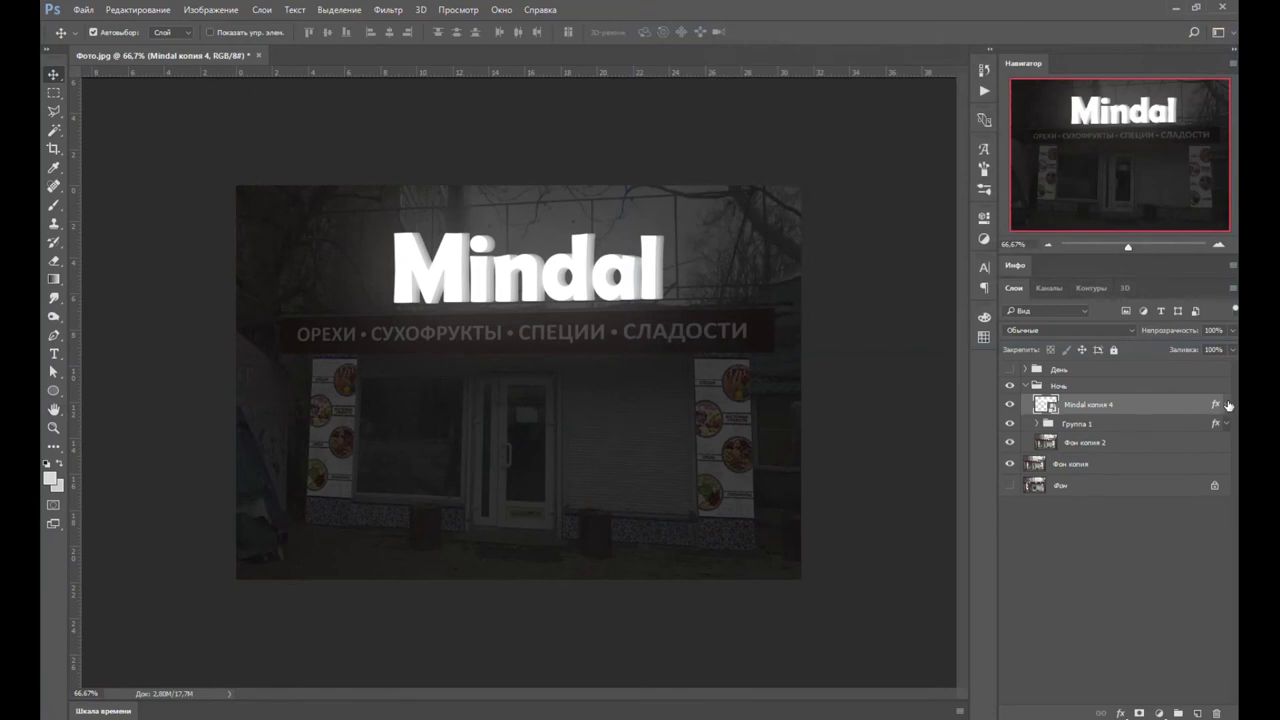
- Raise the inner glow opacity of the "Группа 1" lettering group in "Ночь" and adjust its grey colour overlay
double_click(1109, 426)
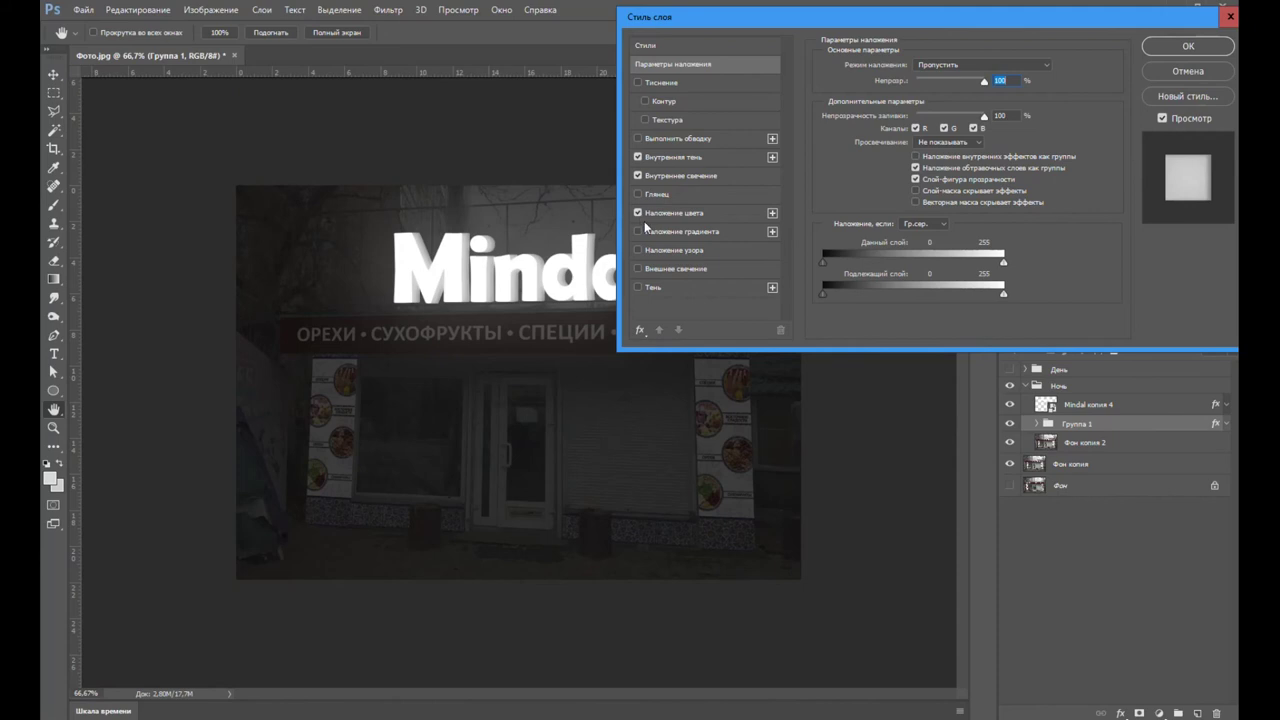
click(680, 175)
drag(903, 80, 963, 82)
click(674, 212)
click(1046, 62)
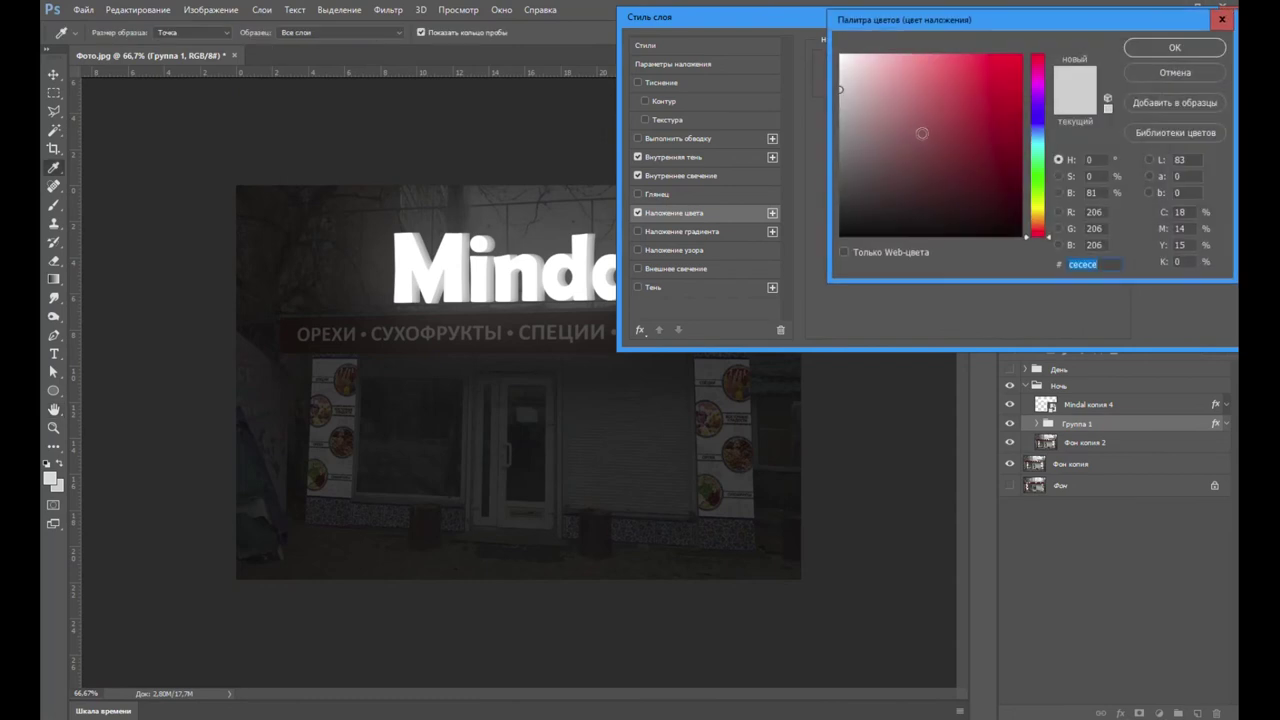
drag(881, 145, 842, 124)
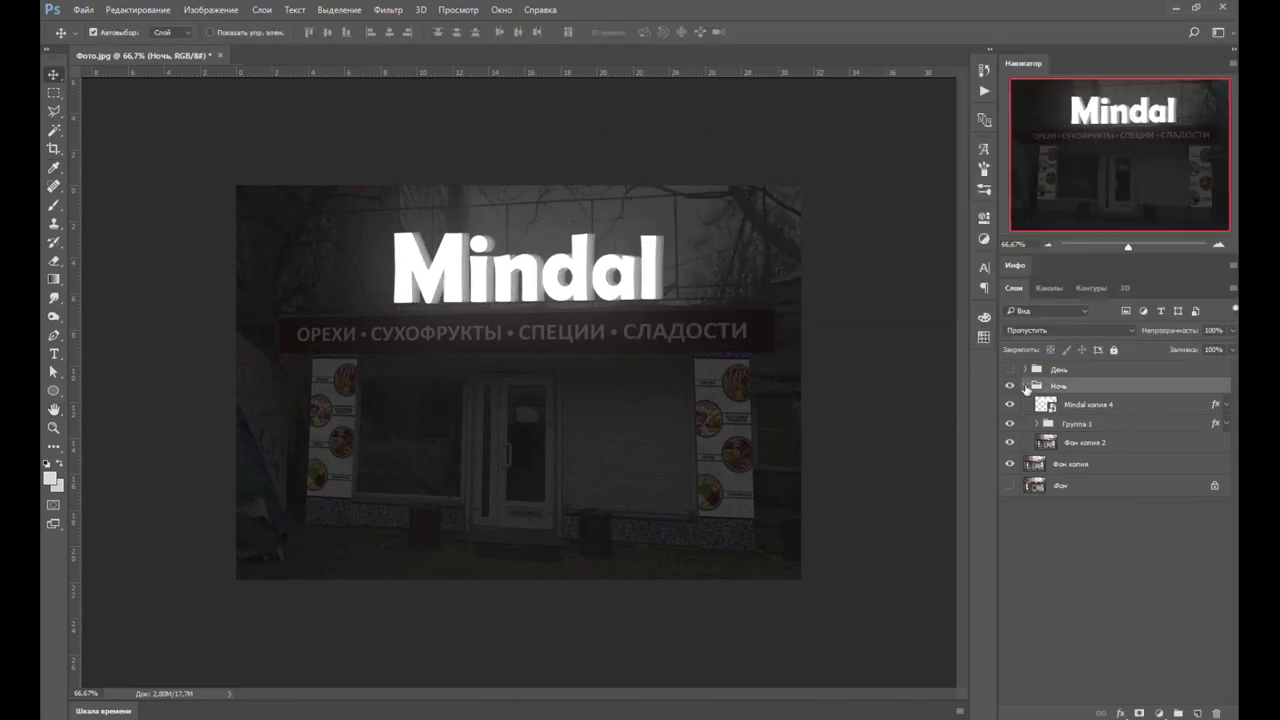
- Collapse the "Ночь" group and toggle the two groups' visibility to compare the day and night signs
click(1025, 385)
click(1009, 385)
click(1010, 370)
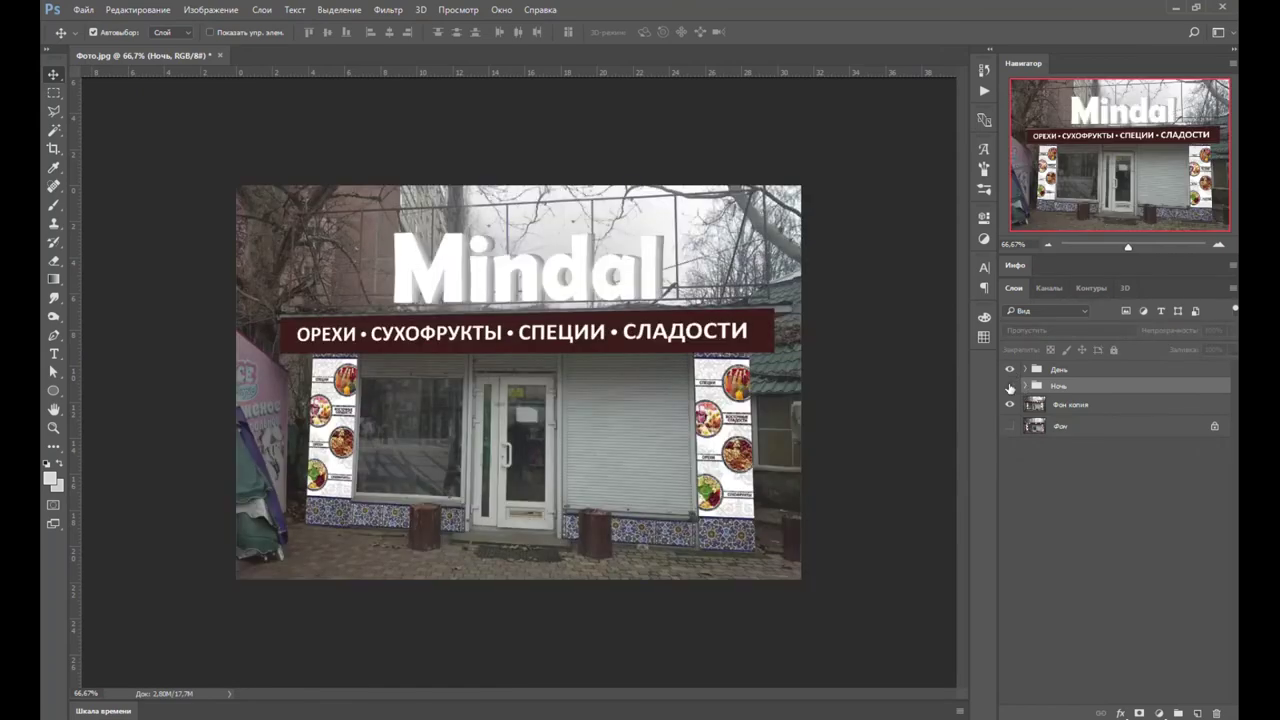
click(1010, 386)
click(1010, 370)
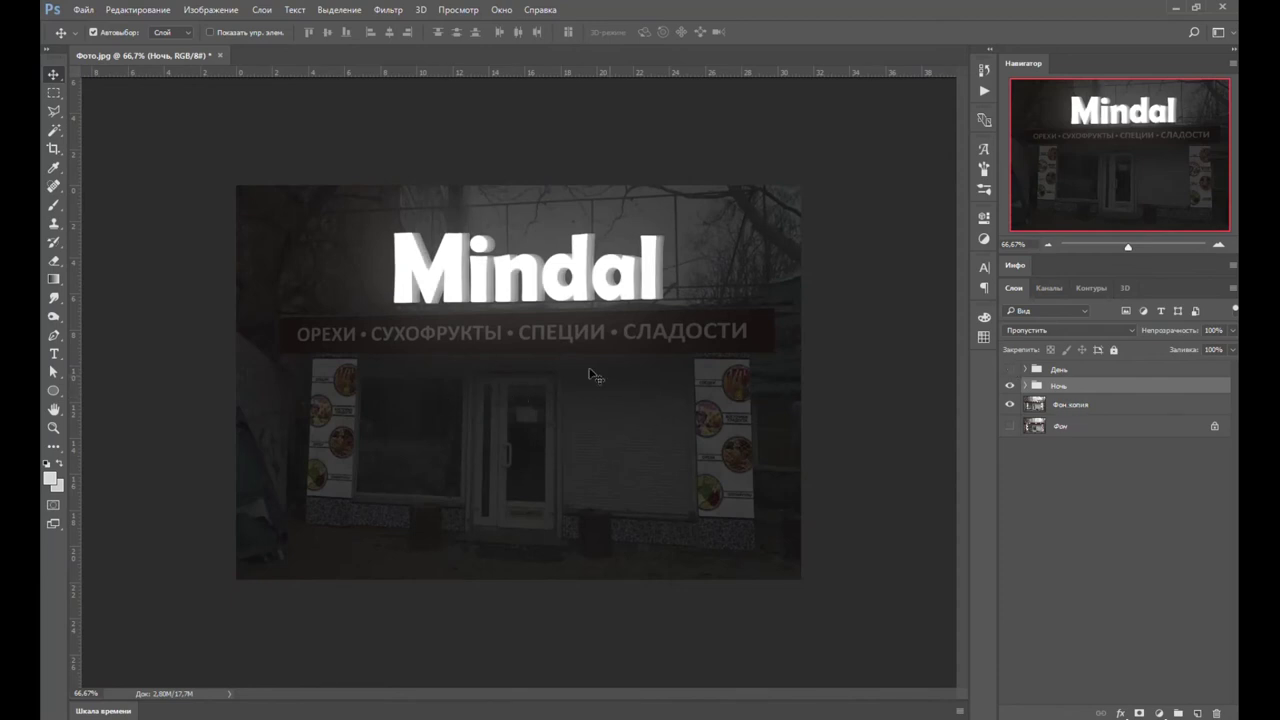
- Add a layer mask to the darkening layer "Фон копия 2" inside the "Ночь" group
click(1088, 406)
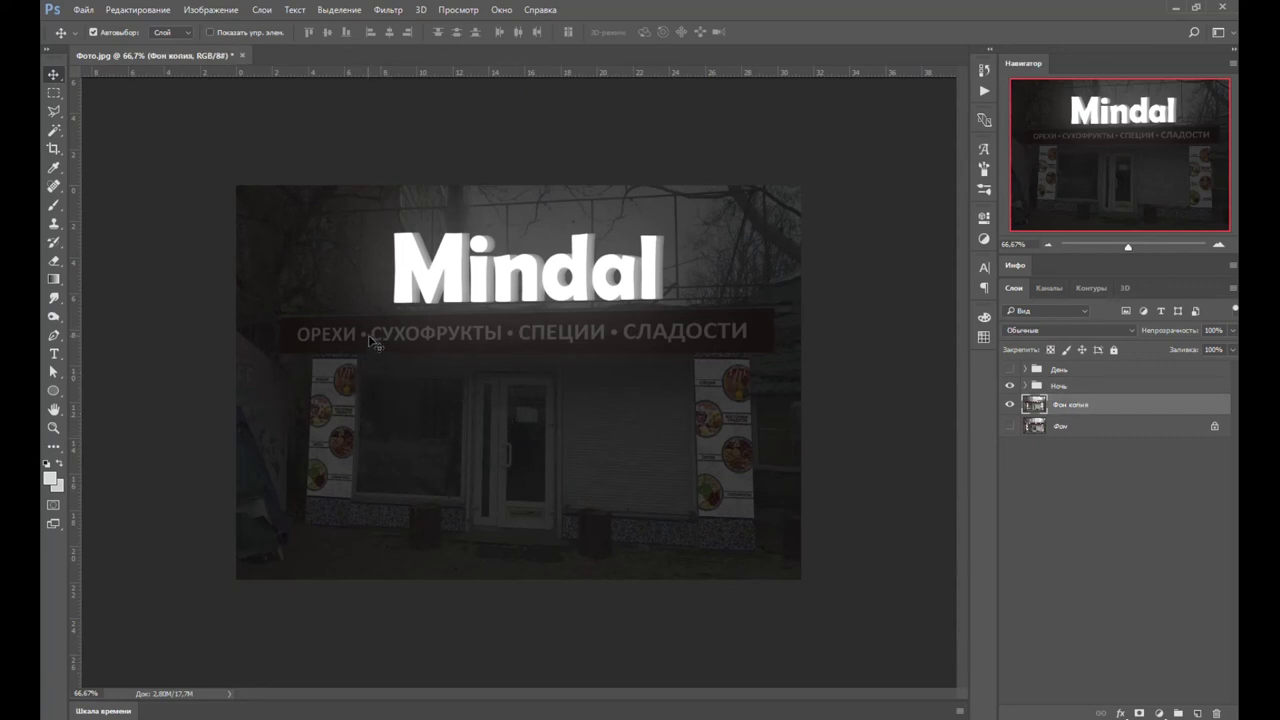
click(1025, 386)
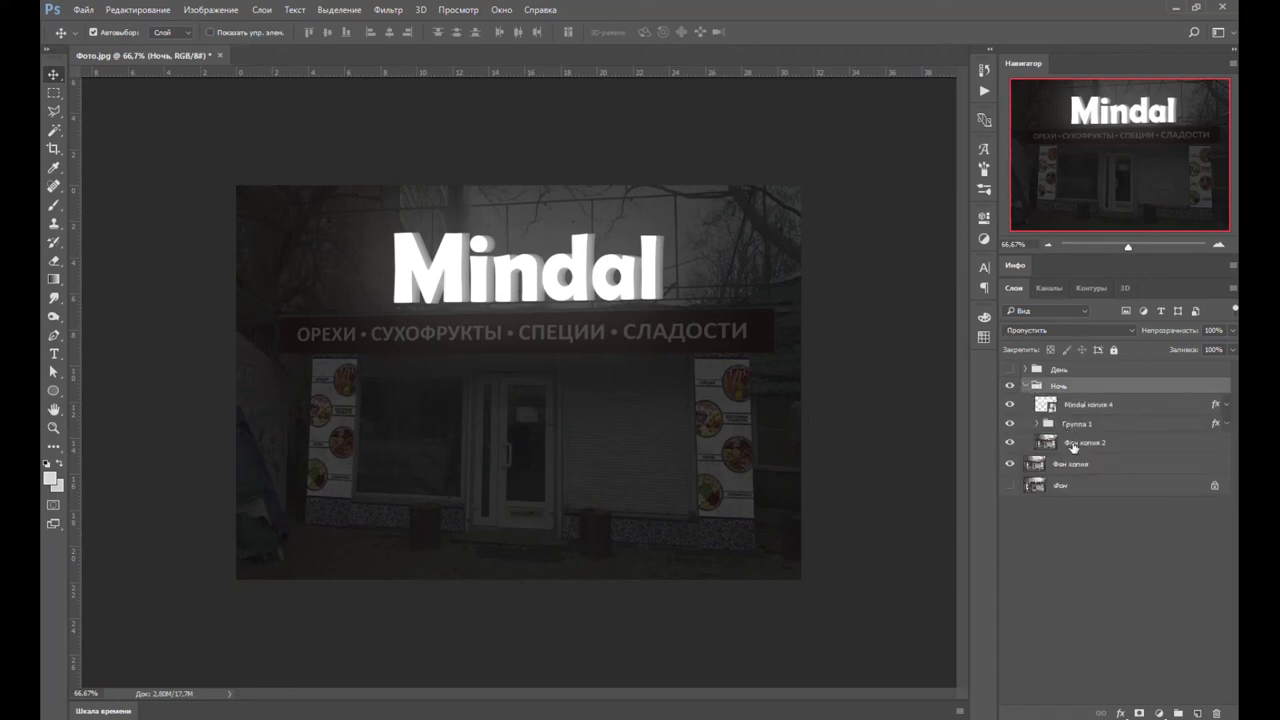
click(1079, 443)
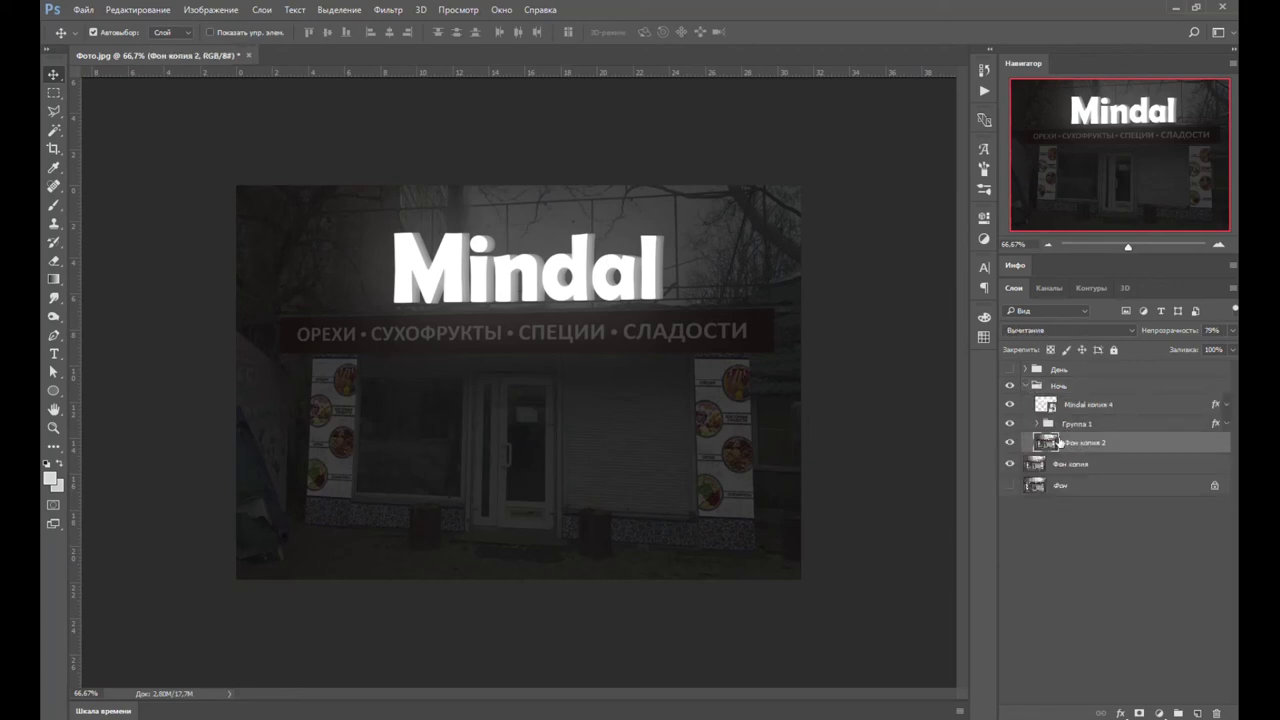
click(1010, 443)
click(1139, 713)
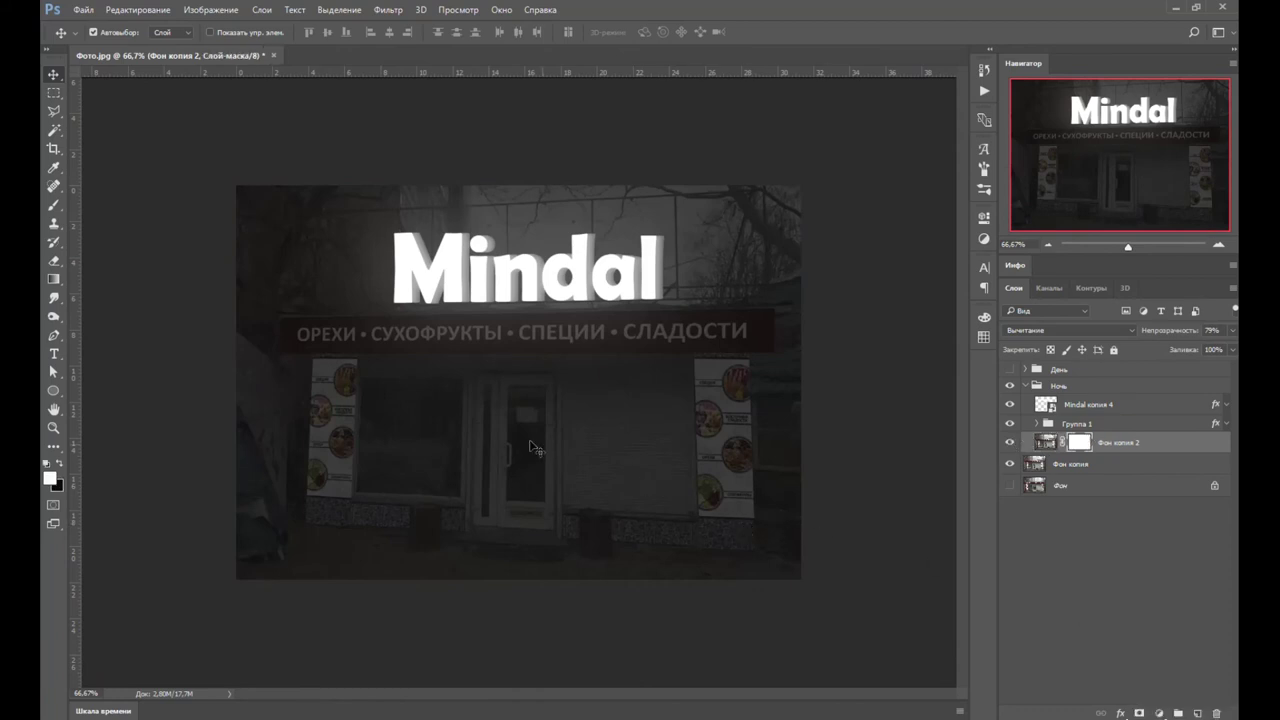
- Paint black on the mask along the dark red banner with a soft 175-pixel brush to lighten it
click(53, 206)
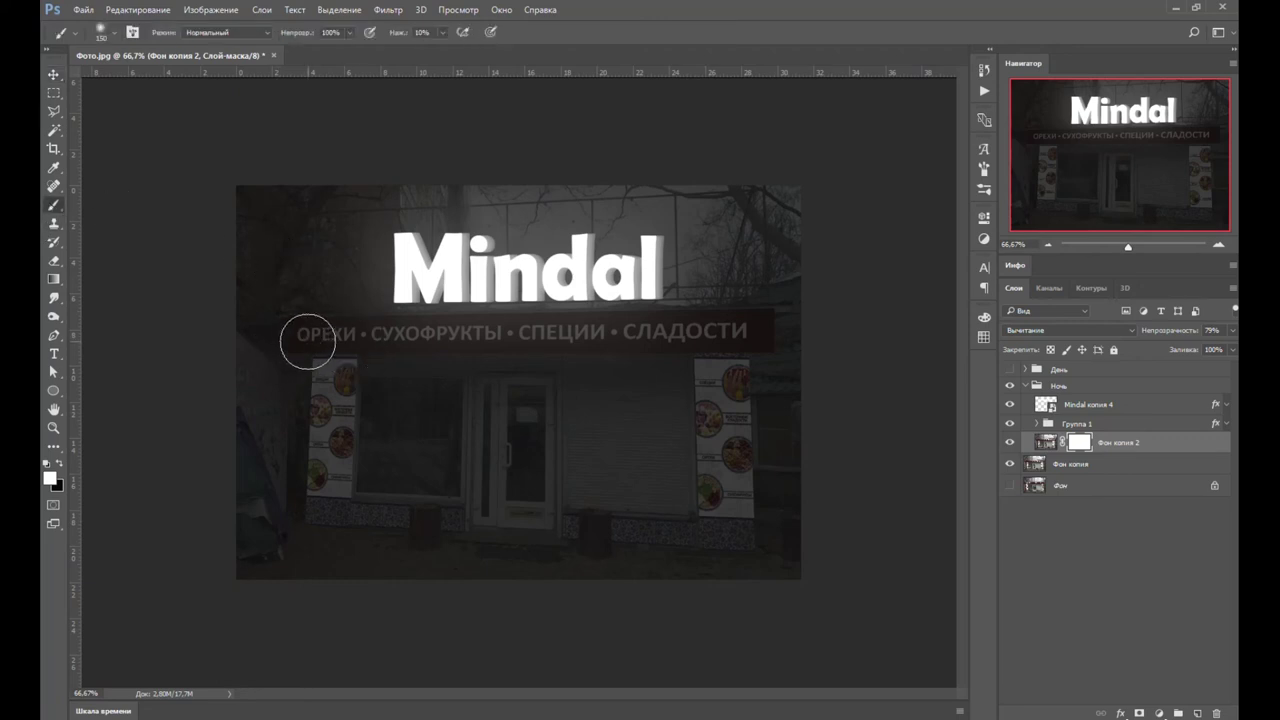
key(bracketright)
click(60, 461)
mouse_move(322, 338)
mouse_down()
mouse_move(749, 329)
mouse_move(357, 337)
mouse_up()
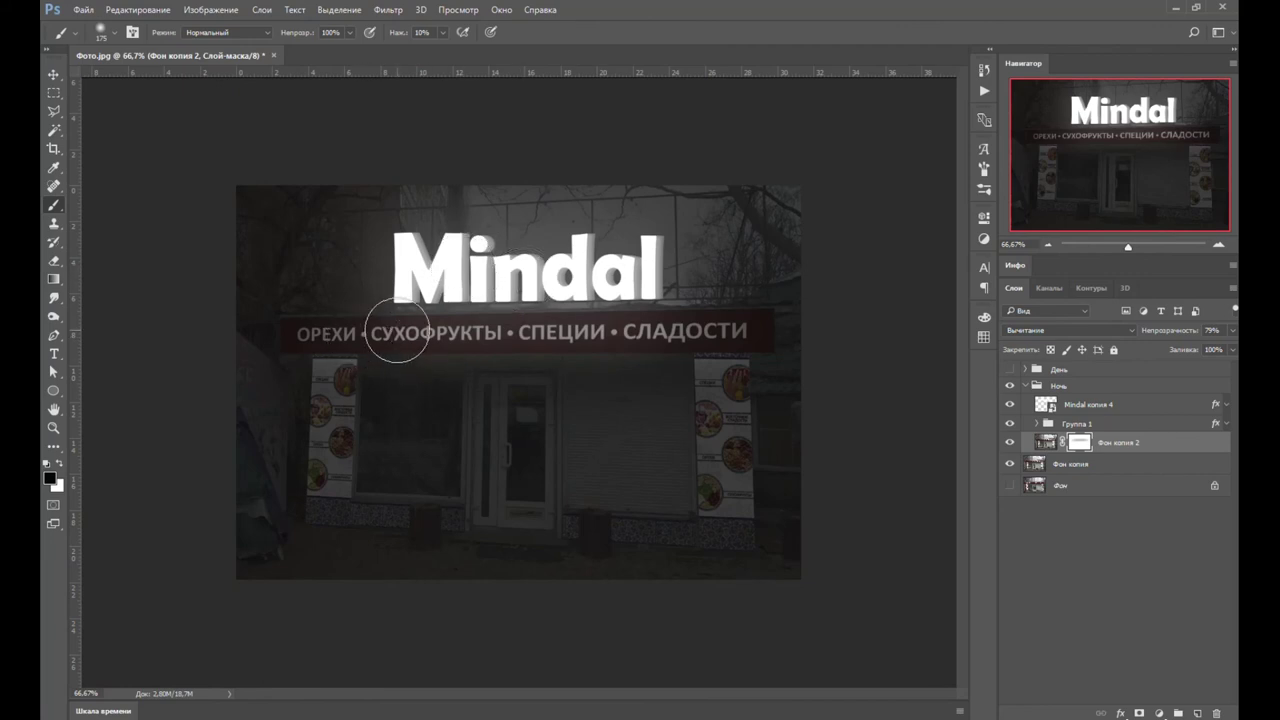
- Enlarge the brush to 400 pixels and paint the mask over the windows, door and side panels to lighten them
key(bracketright)
key(bracketright)
key(bracketright)
key(bracketright)
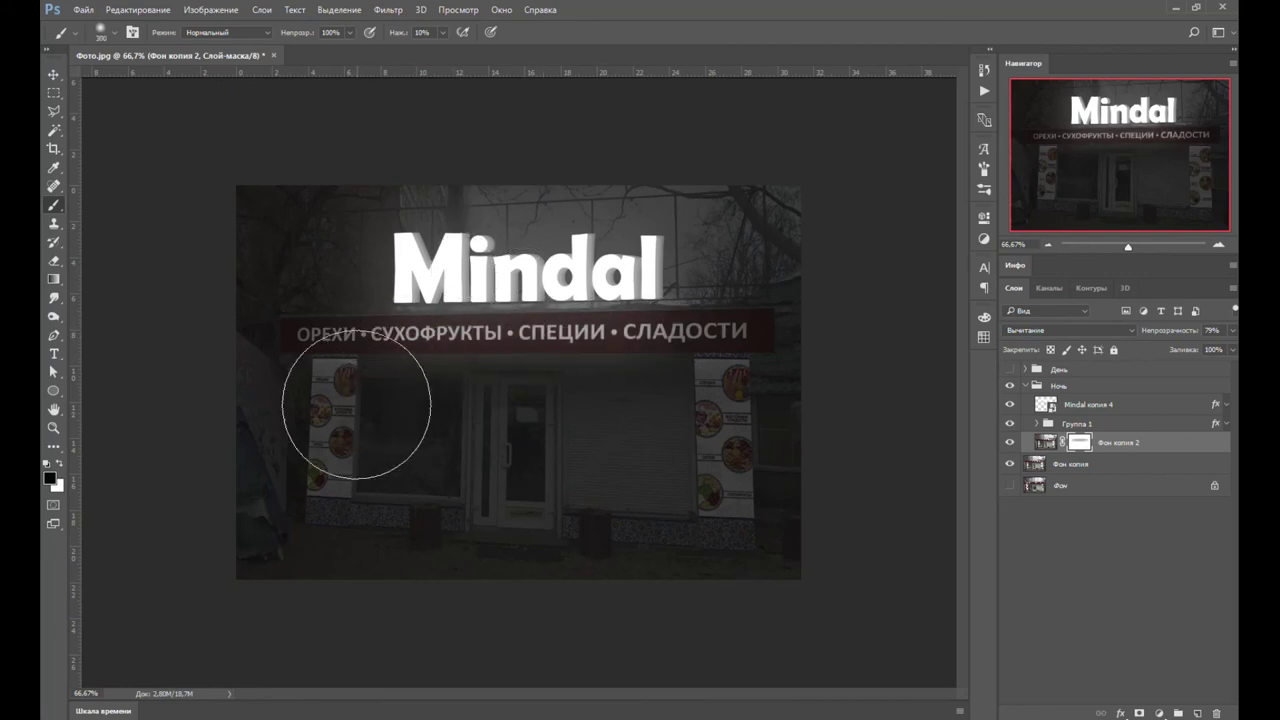
mouse_move(341, 425)
mouse_down()
mouse_move(599, 449)
mouse_move(547, 472)
mouse_move(317, 485)
mouse_move(725, 420)
mouse_move(459, 518)
mouse_move(517, 420)
mouse_move(421, 528)
mouse_move(690, 480)
mouse_up()
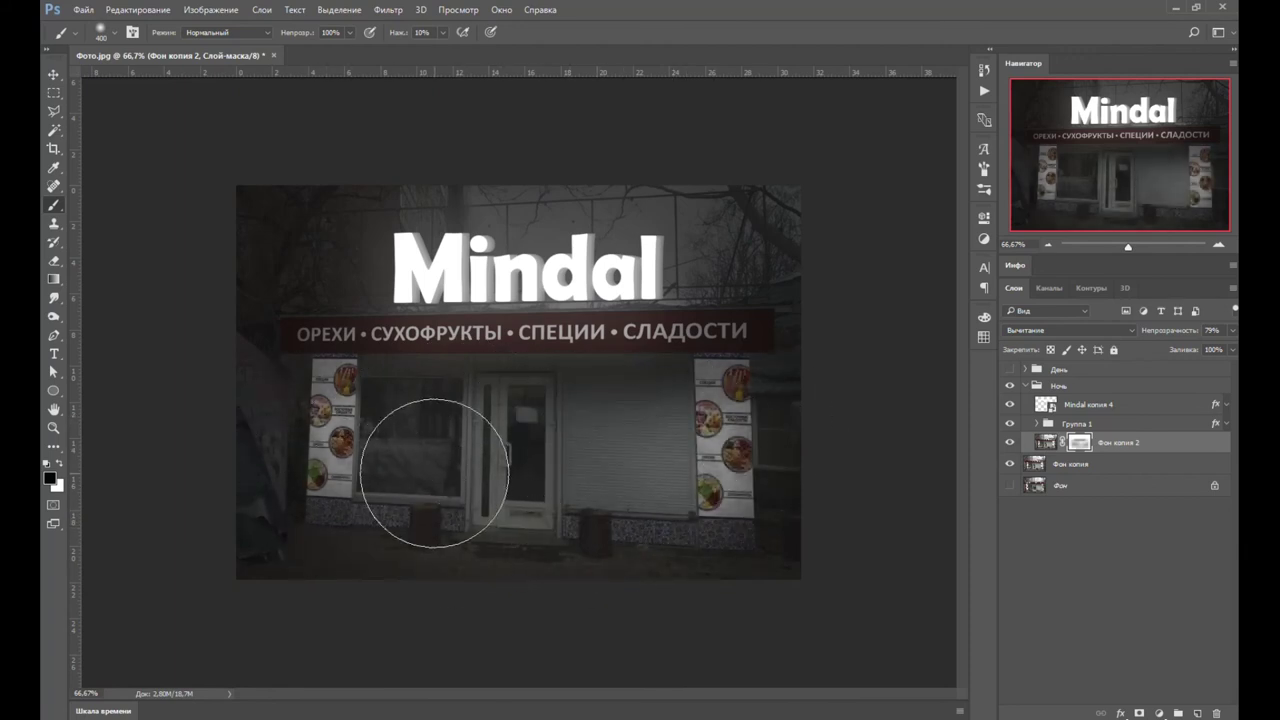
- Save the night mockup under a new name as the TIFF file Фото 2.tif
click(54, 75)
key(ctrl+shift+s)
text(2)
click(665, 534)
click(835, 124)
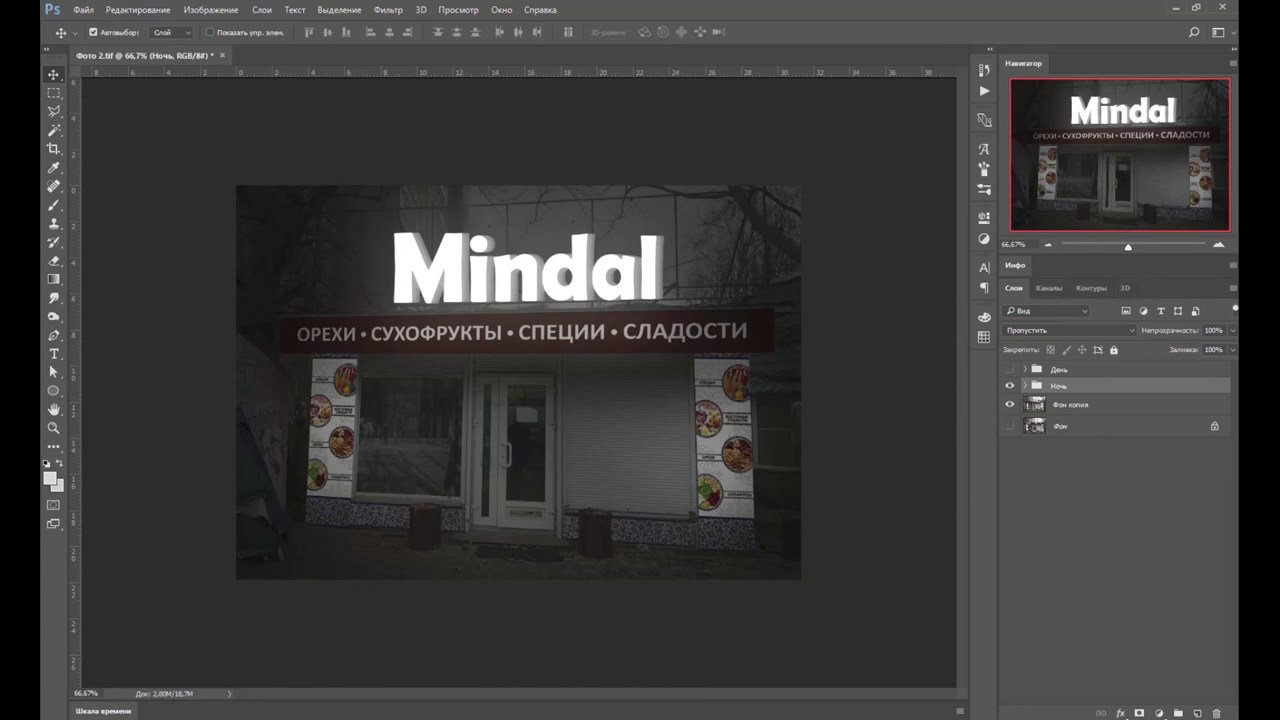
- Place the VIP Reklama logo into the mockup, scaled down near the lower-left corner of the photo
key(alt+Tab)
drag(580, 205, 882, 387)
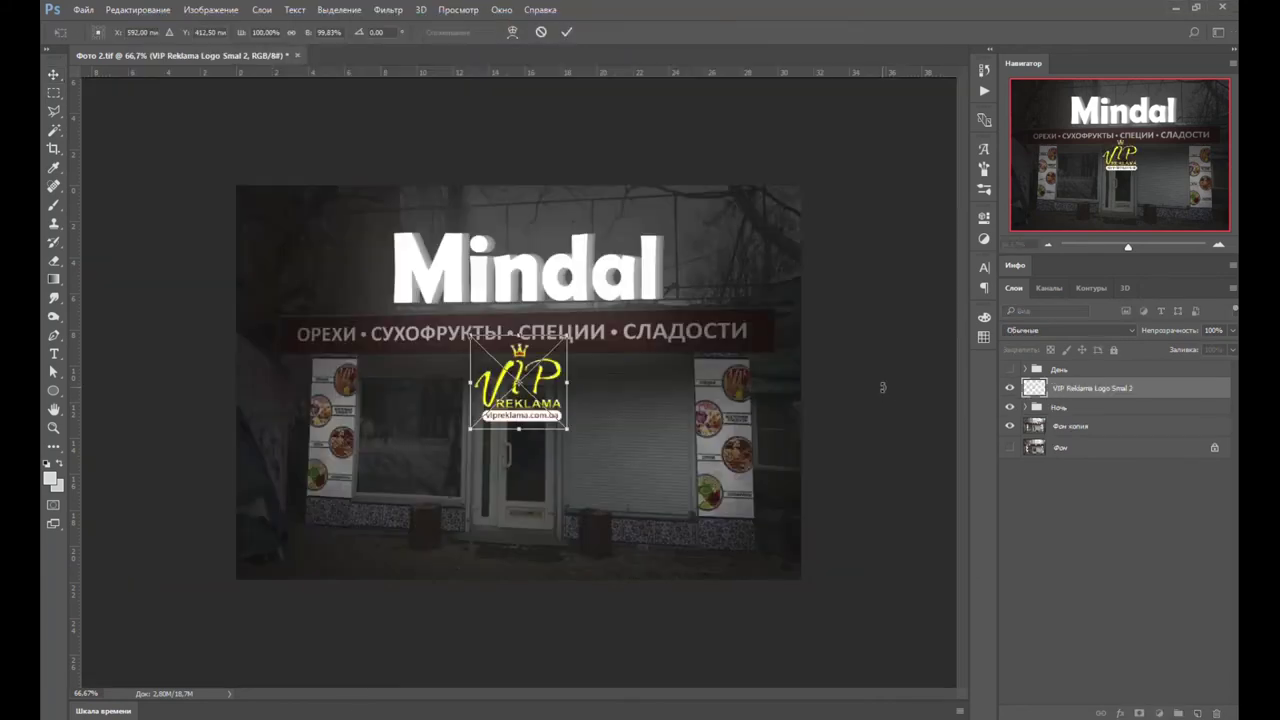
drag(568, 335, 393, 498)
key(Return)
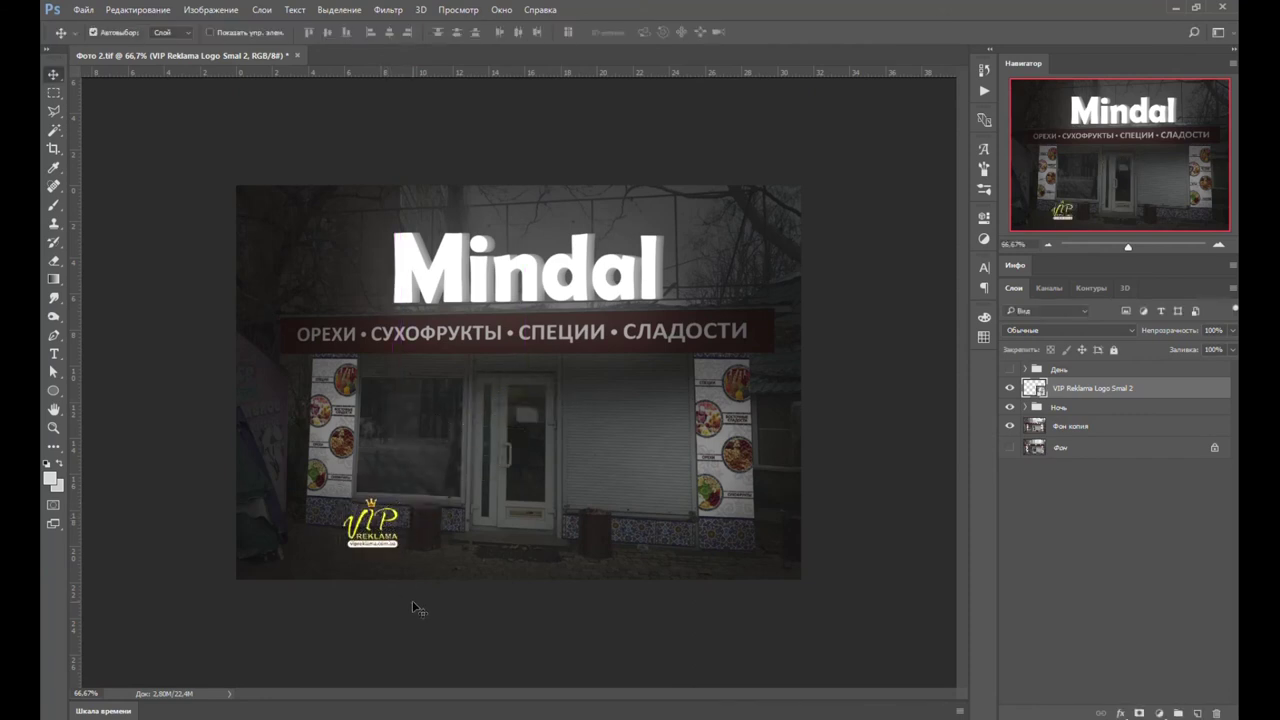
drag(370, 540, 363, 556)
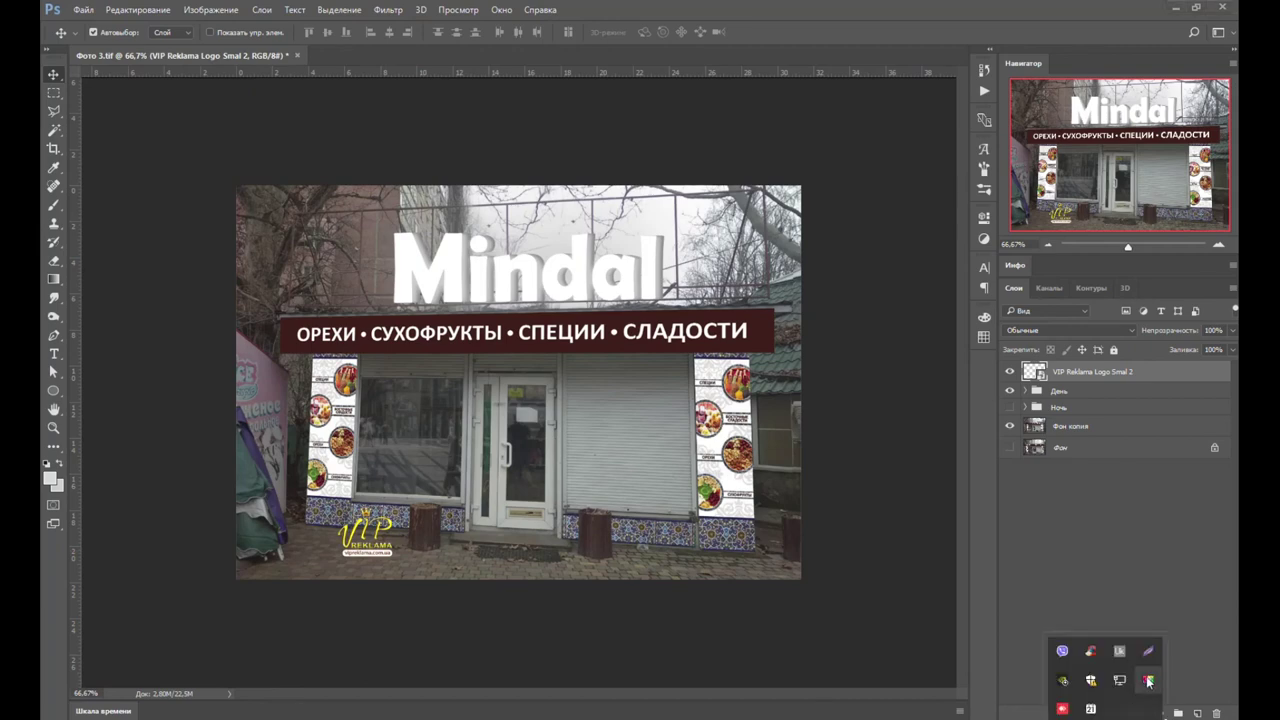
- Open the program information window of the Lightshot screenshot tool and move it clear of the storefront sign
right_click(1150, 650)
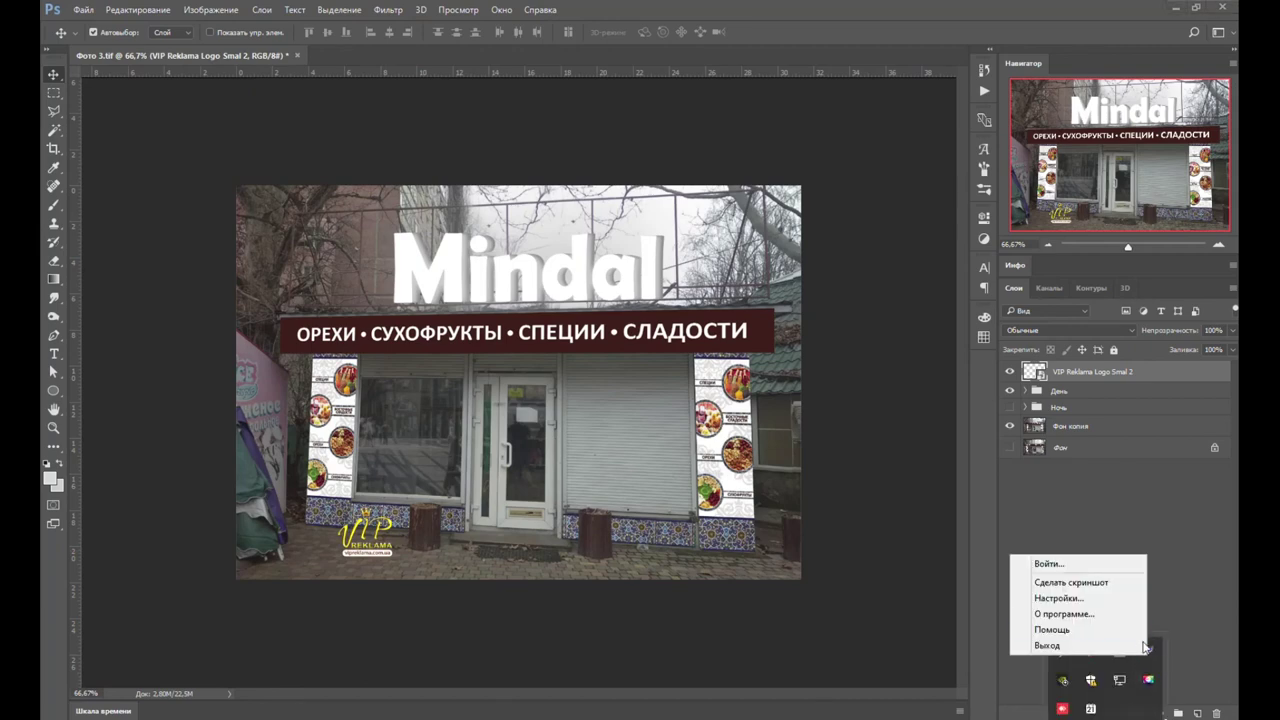
click(1058, 614)
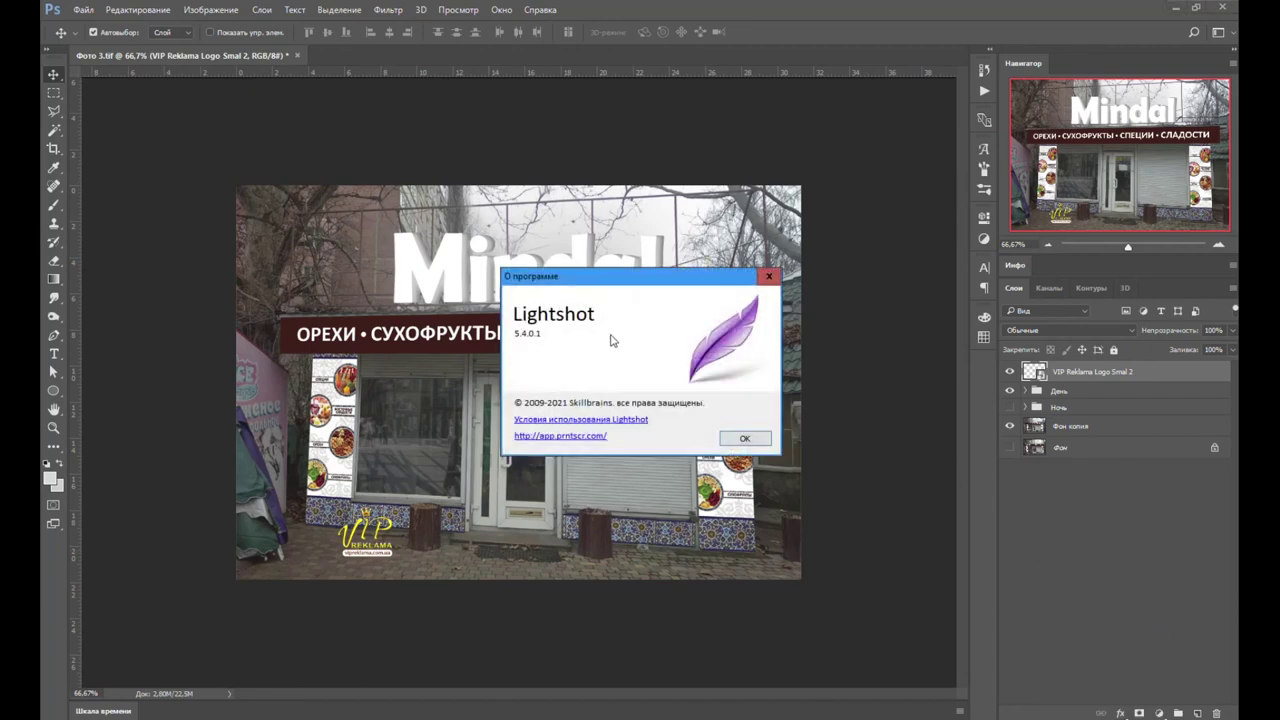
drag(630, 284, 863, 82)
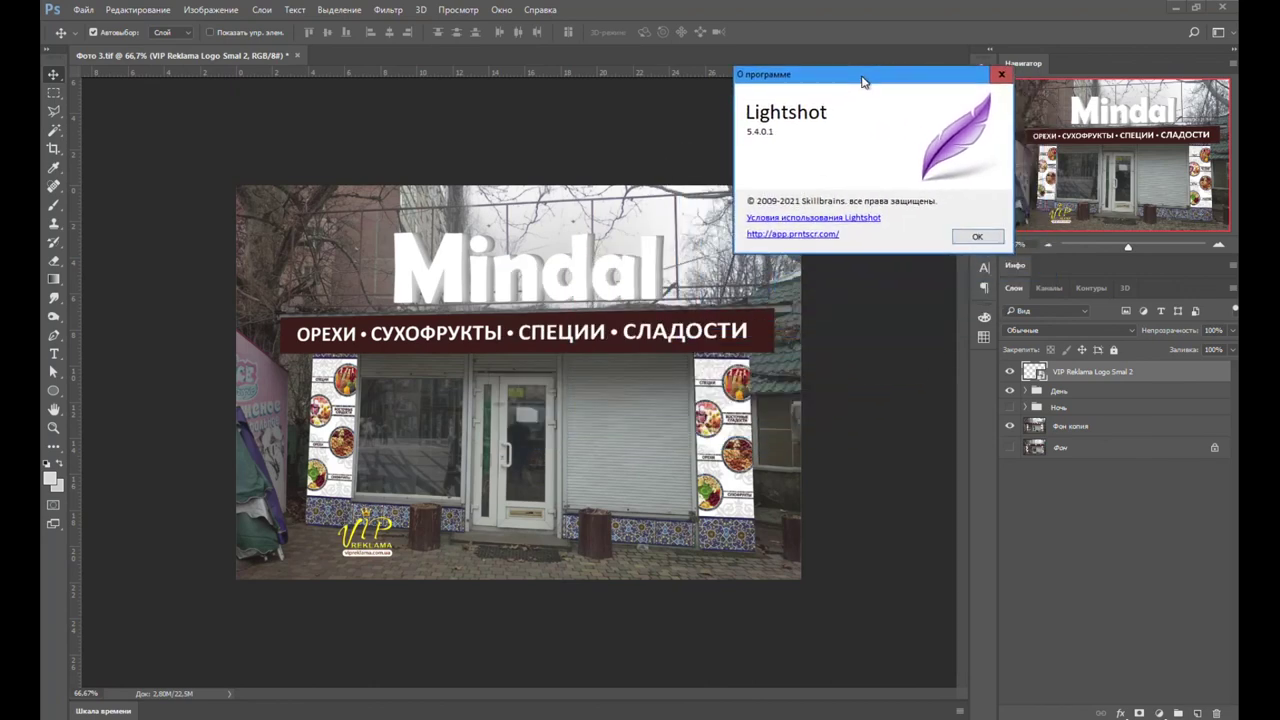
- Close the Lightshot information window and copy a screenshot of the whole day mockup photo to the clipboard
click(1001, 76)
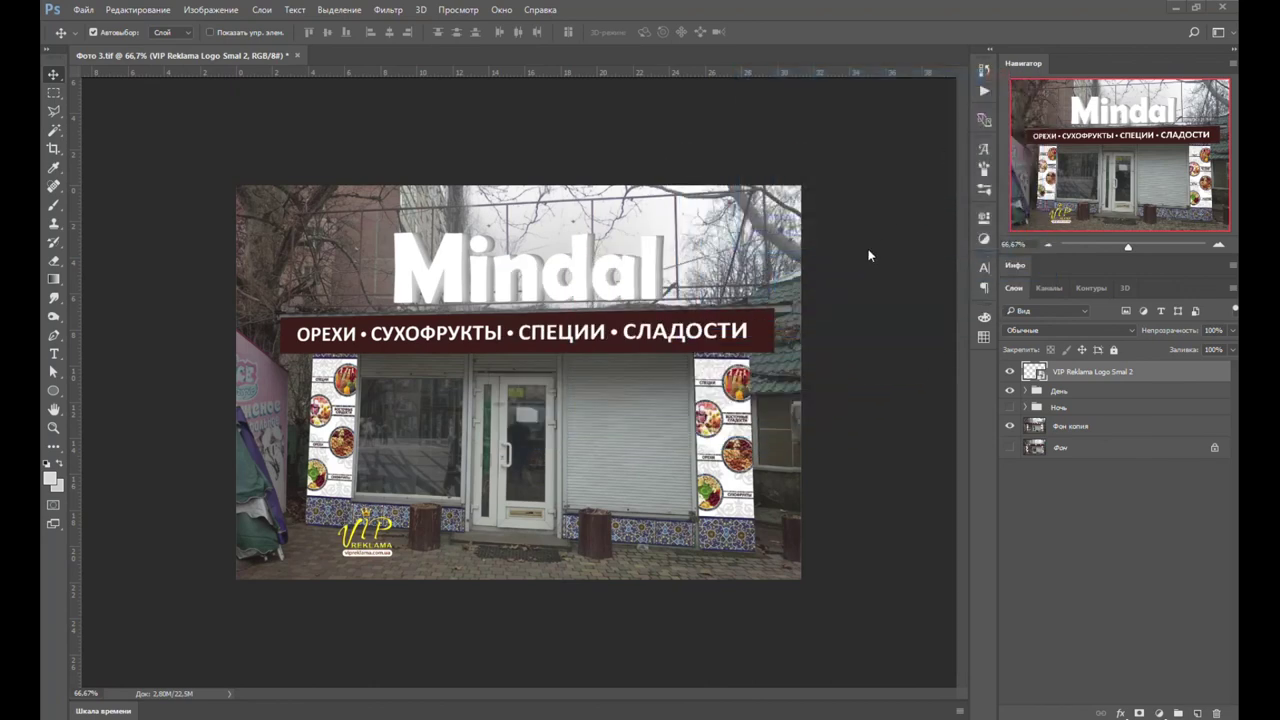
key(Print)
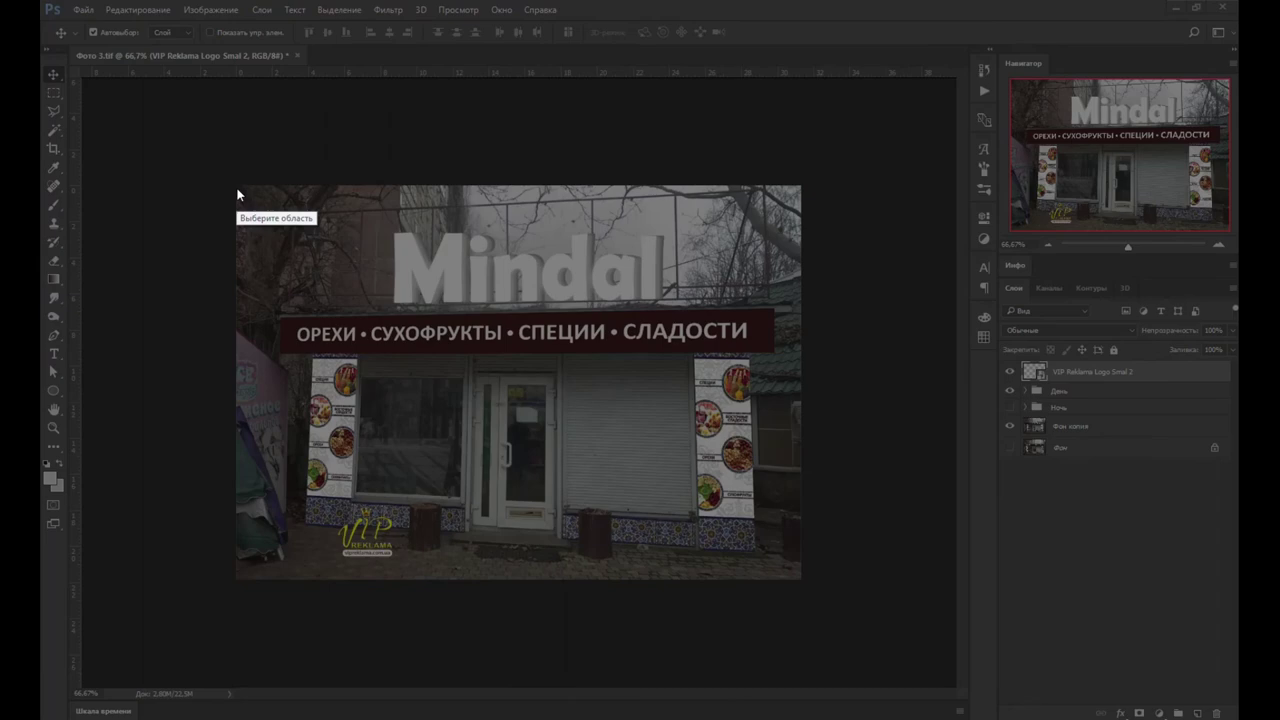
drag(237, 186, 800, 579)
key(ctrl+c)
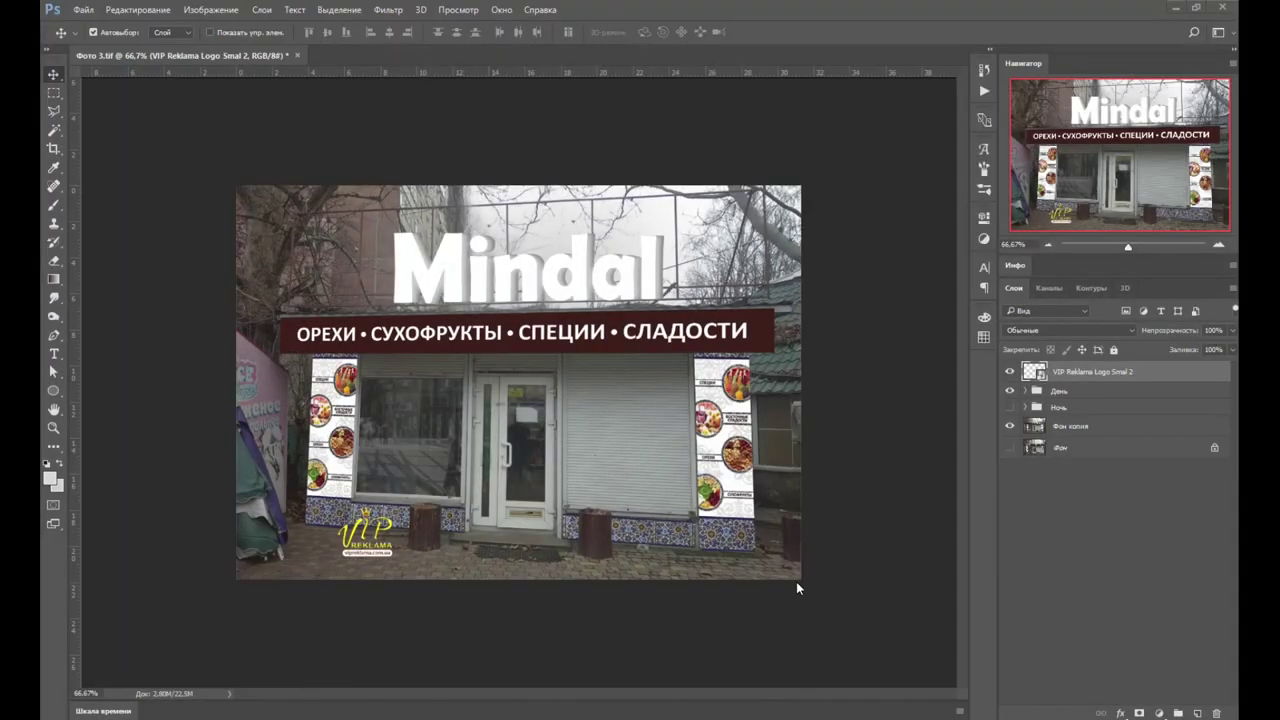
- Switch to Viber and send the copied day mockup screenshot to the Мои заметки chat
key(alt+Tab)
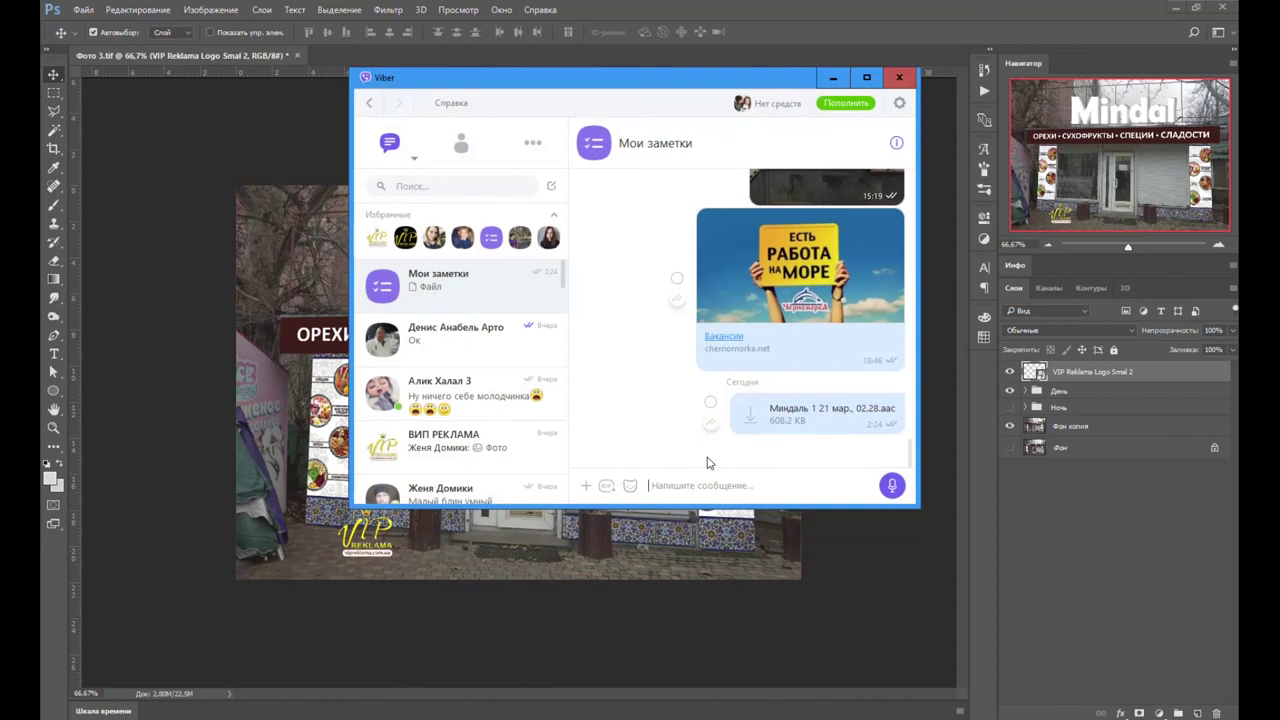
key(ctrl+v)
key(Return)
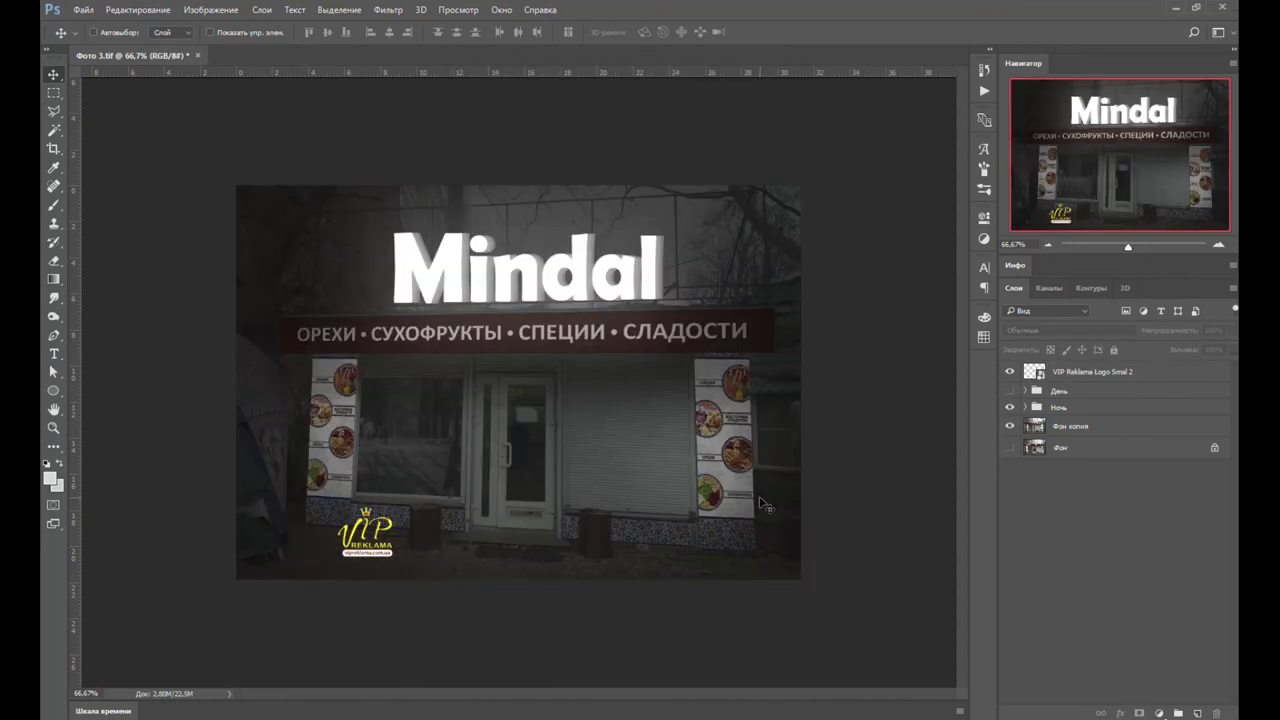
- Extend the canvas rightwards to about 62 cm wide, anchored at its left edge, and select the night version's layer group
key(ctrl+alt+c)
click(518, 304)
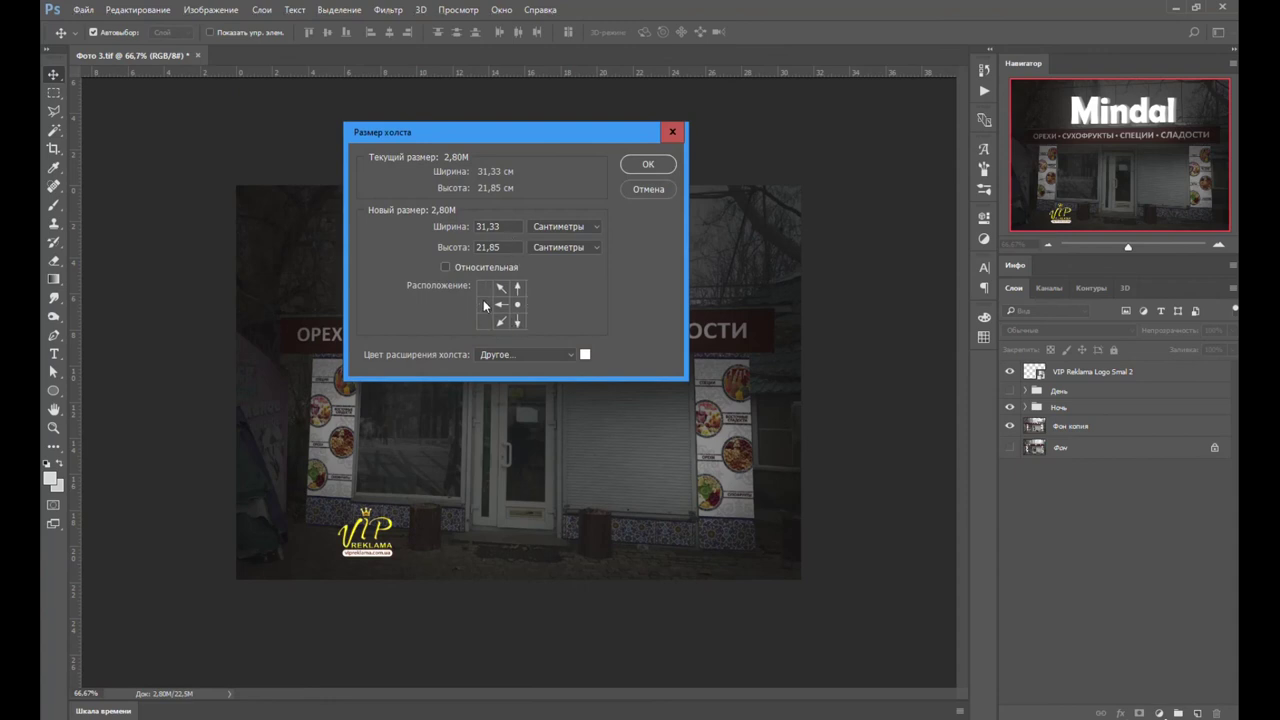
drag(509, 222, 427, 221)
text(3162,66)
key(Return)
key(ctrl+0)
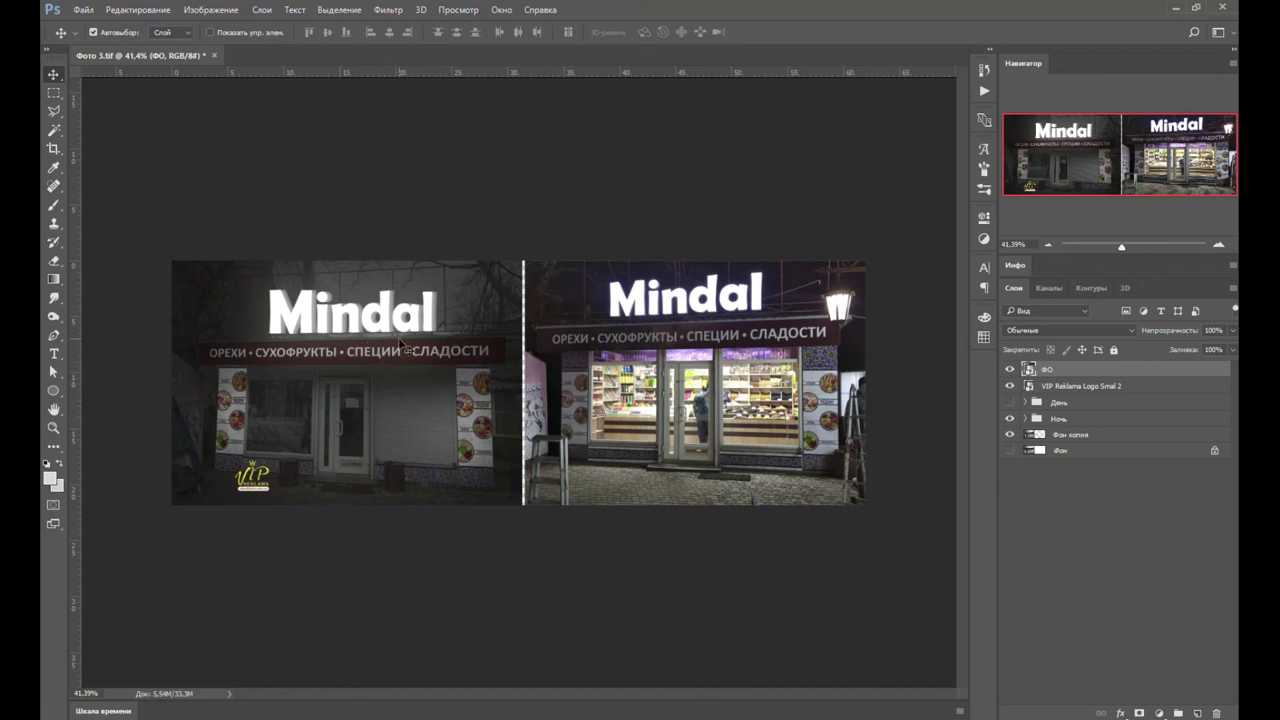
click(434, 325)
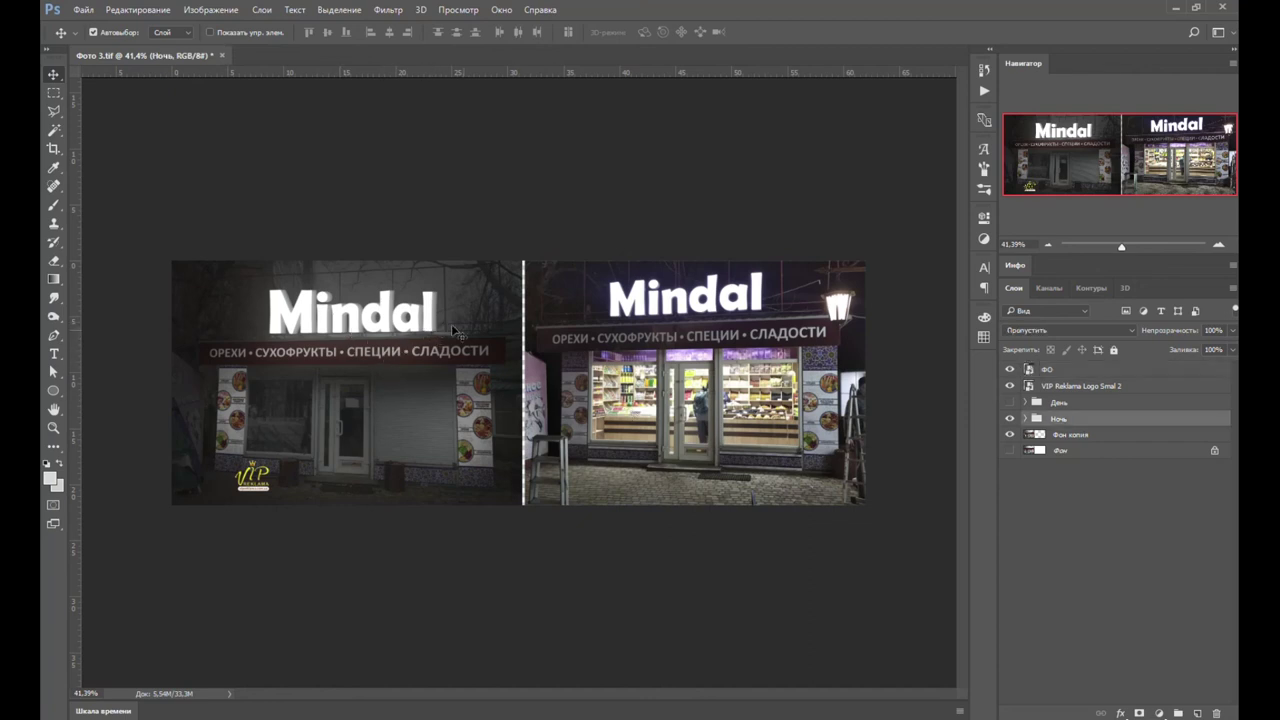